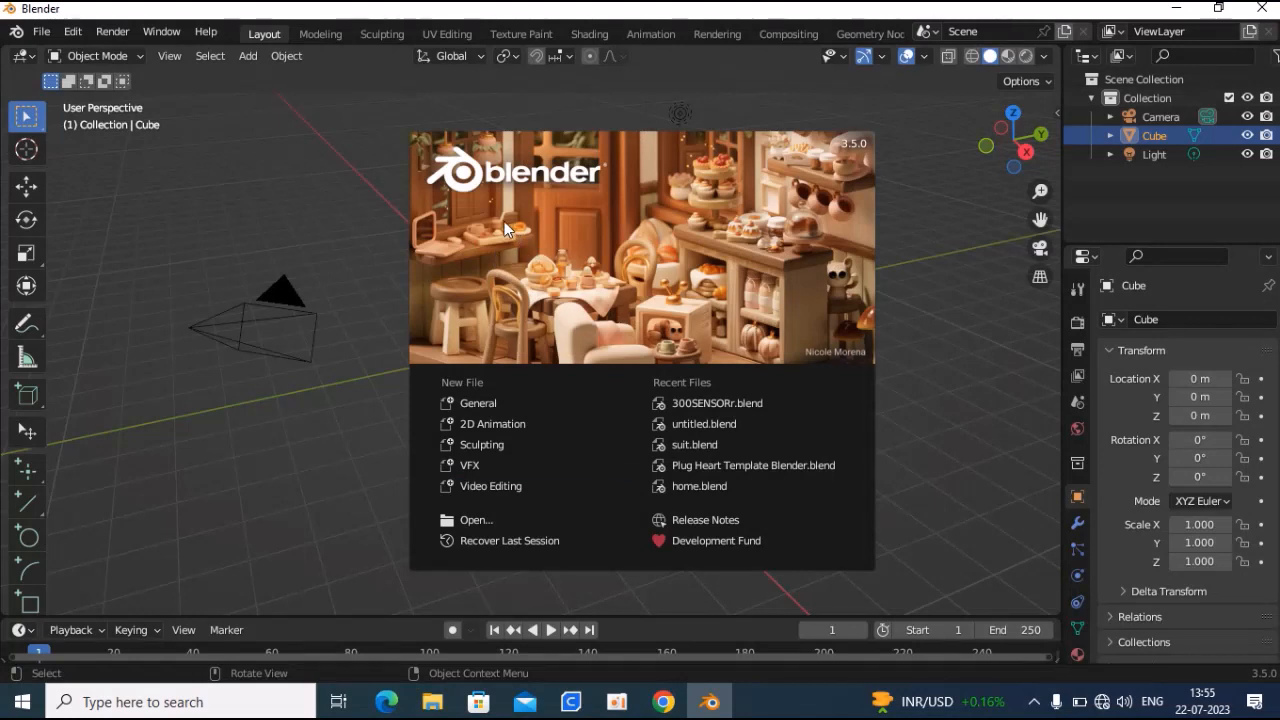
Dismiss the splash screen and delete the default cube
left_click(555, 181)
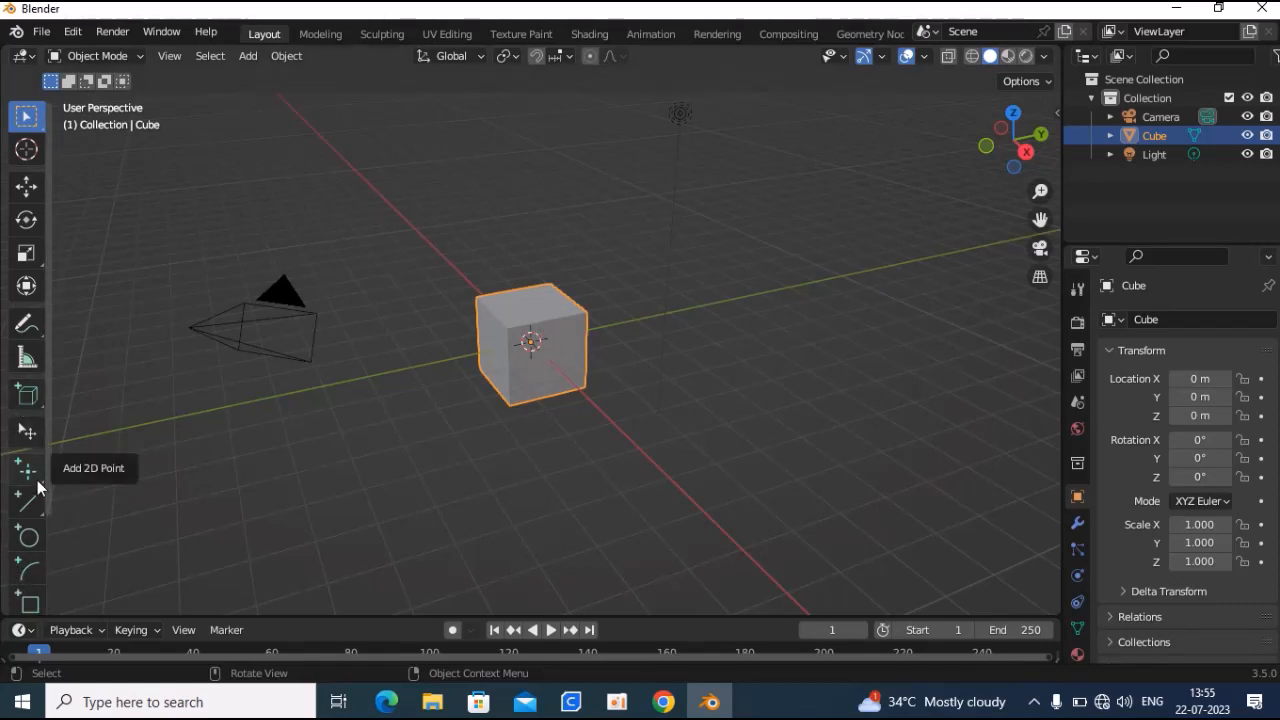
scroll(520, 304, "up", 3)
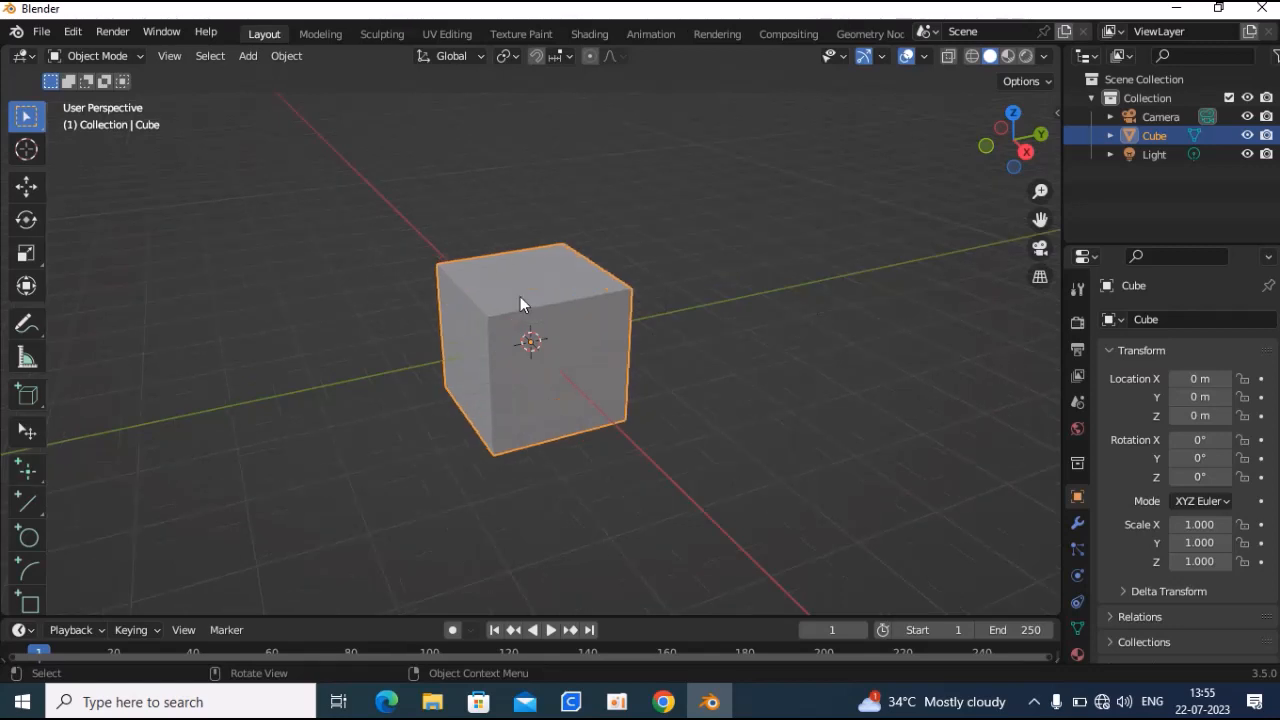
key("Delete")
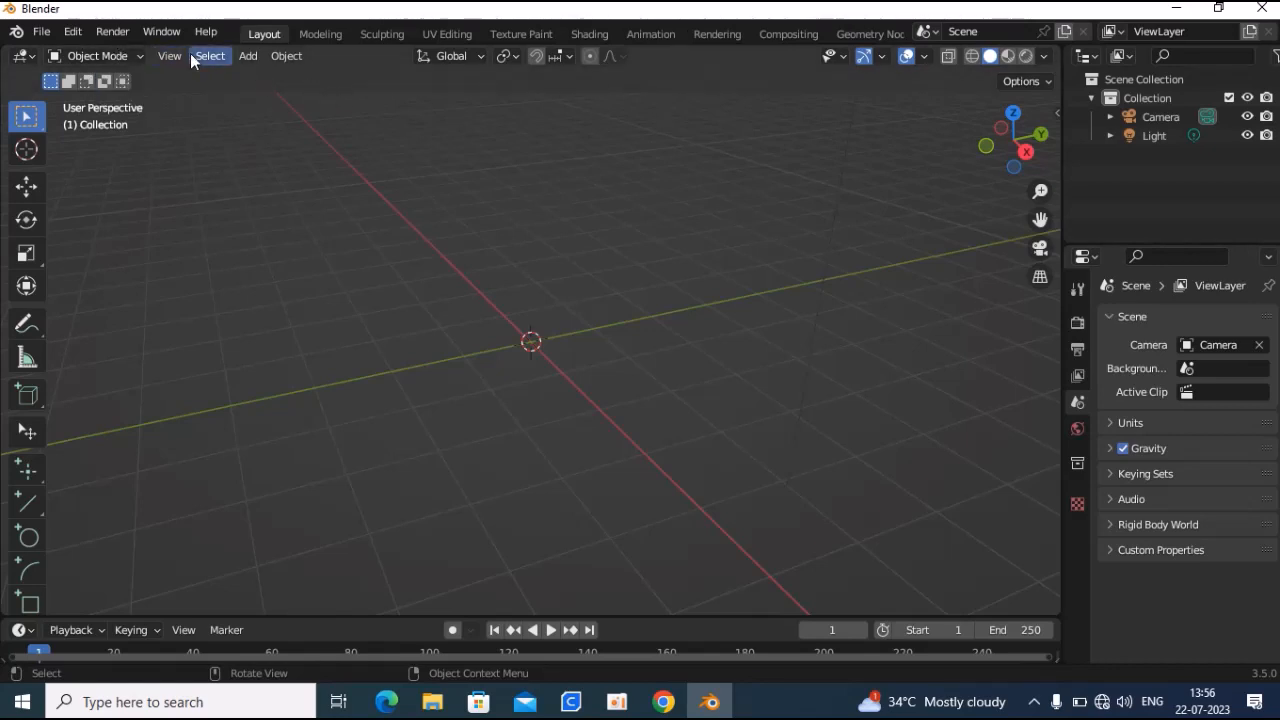
Add a cylinder mesh to the scene
left_click(286, 56)
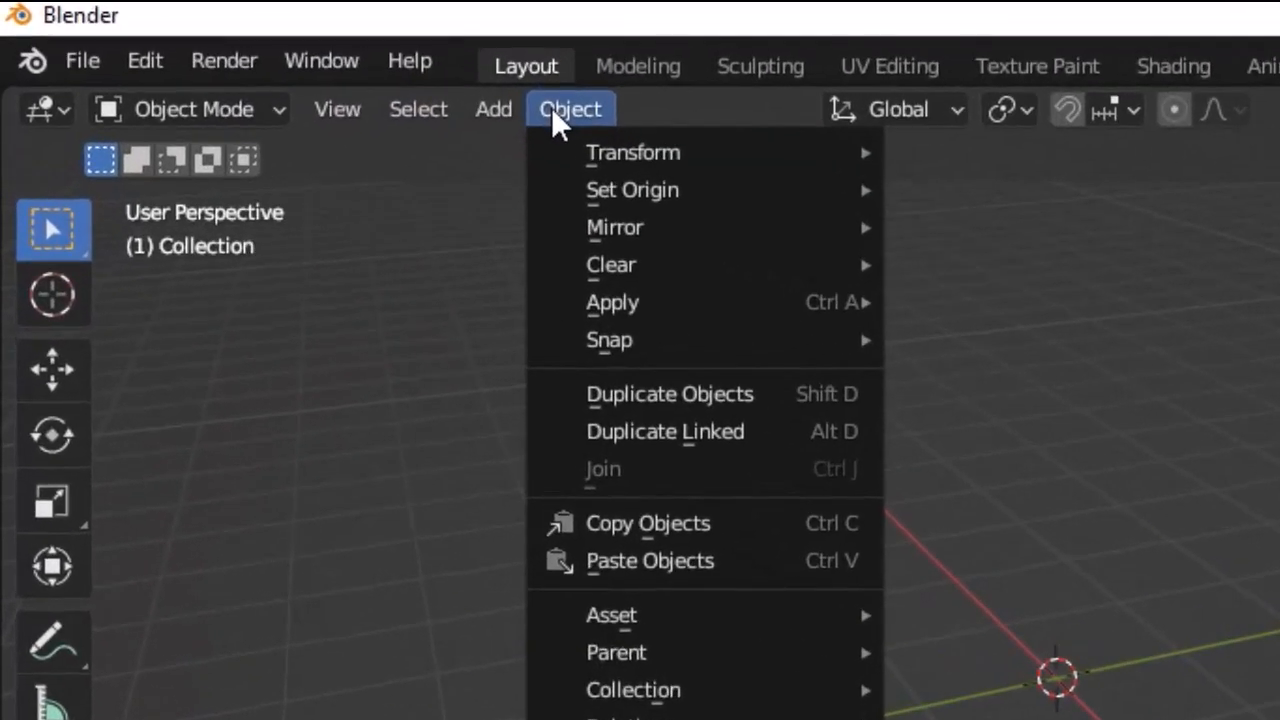
mouse_move(499, 109)
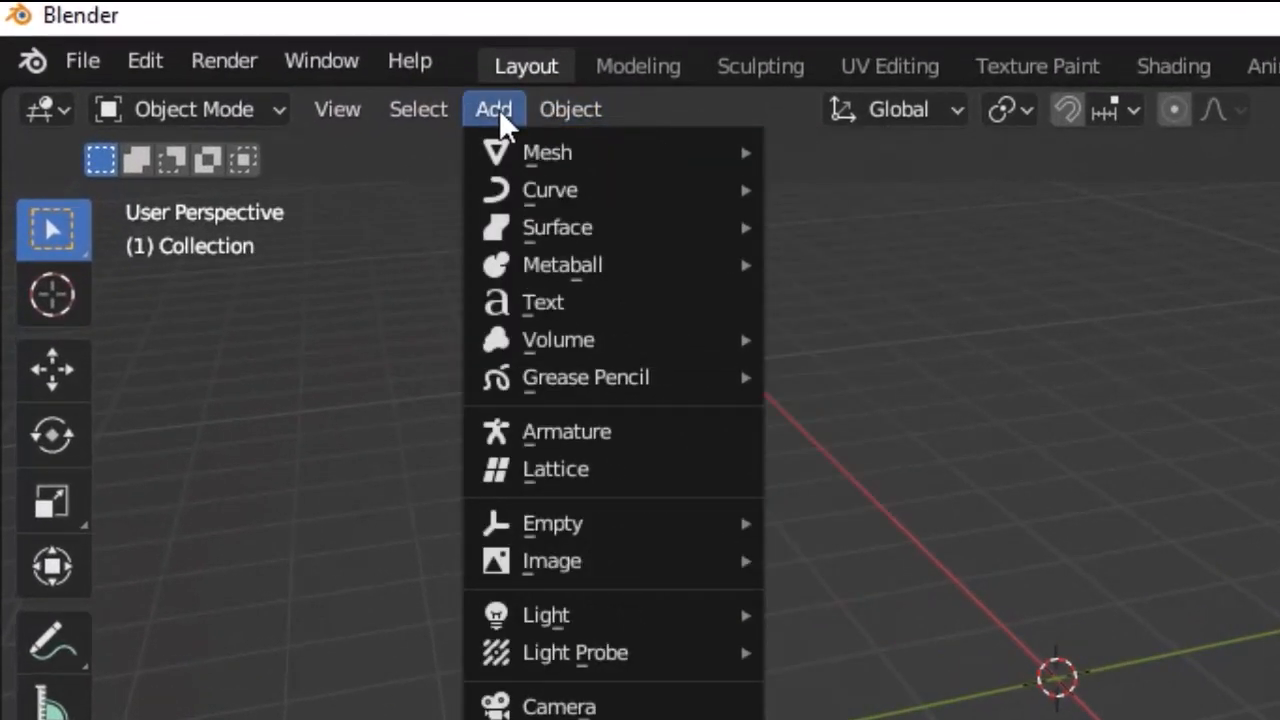
mouse_move(519, 154)
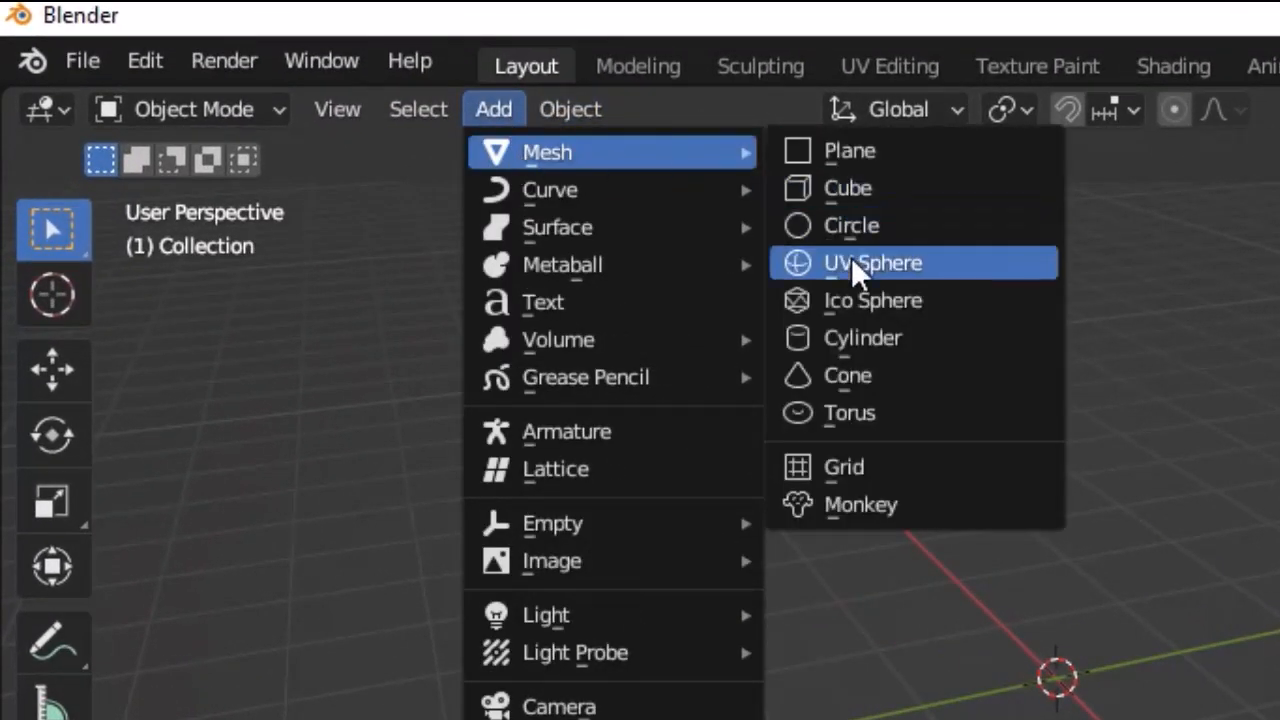
left_click(848, 327)
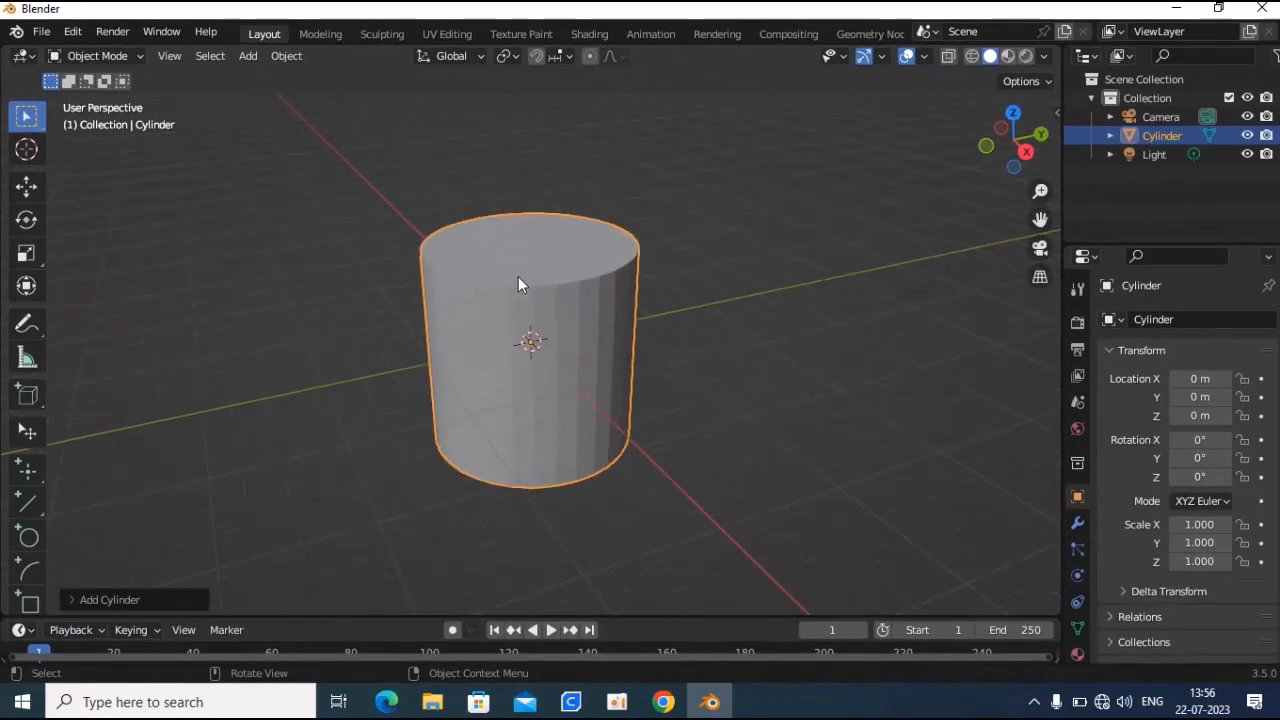
Display the cylinder in wireframe shading and examine its mesh structure from above and from the side
scroll(518, 278, "up", 1)
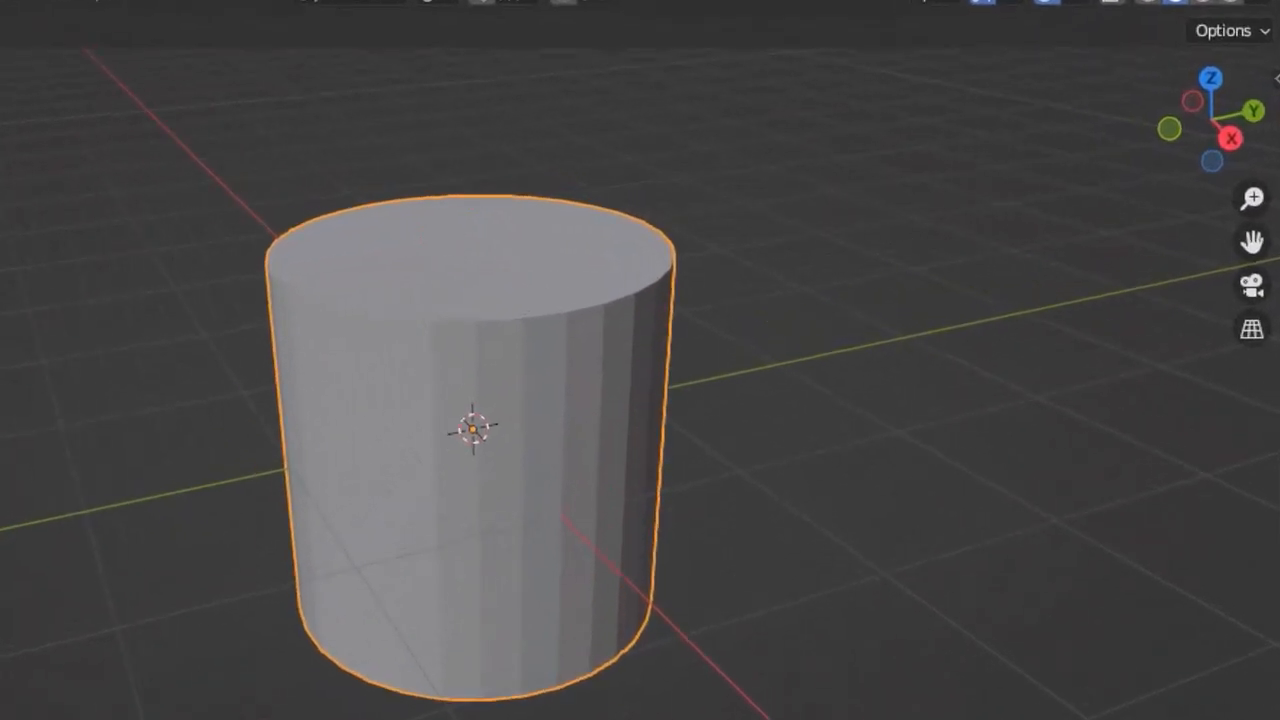
left_click(1212, 2)
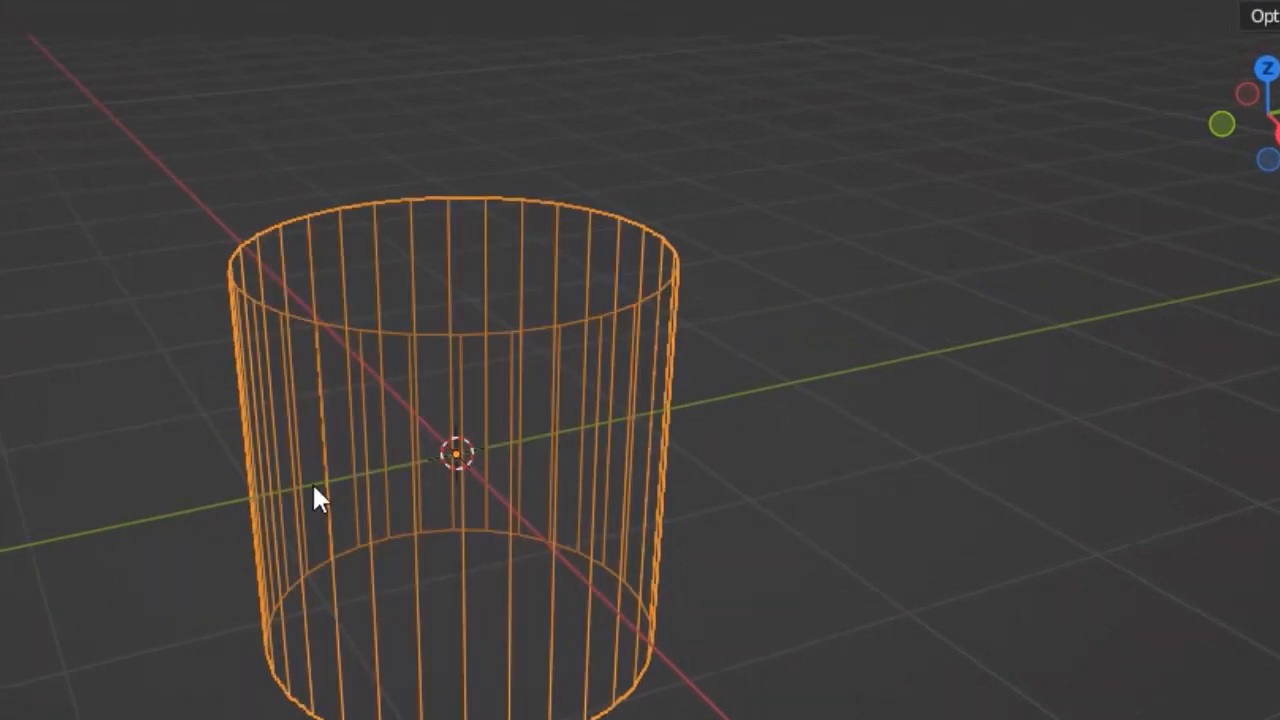
left_click_drag(1268, 87, 1268, 225)
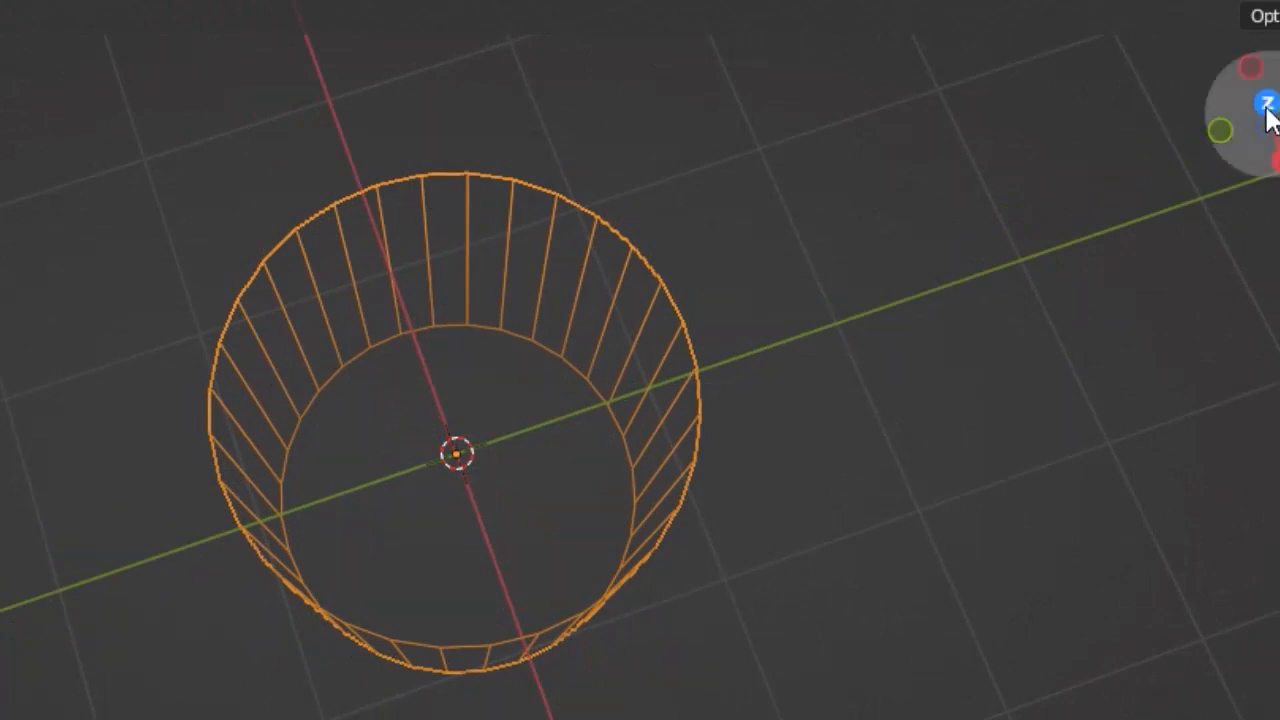
left_click_drag(1271, 114, 934, 222)
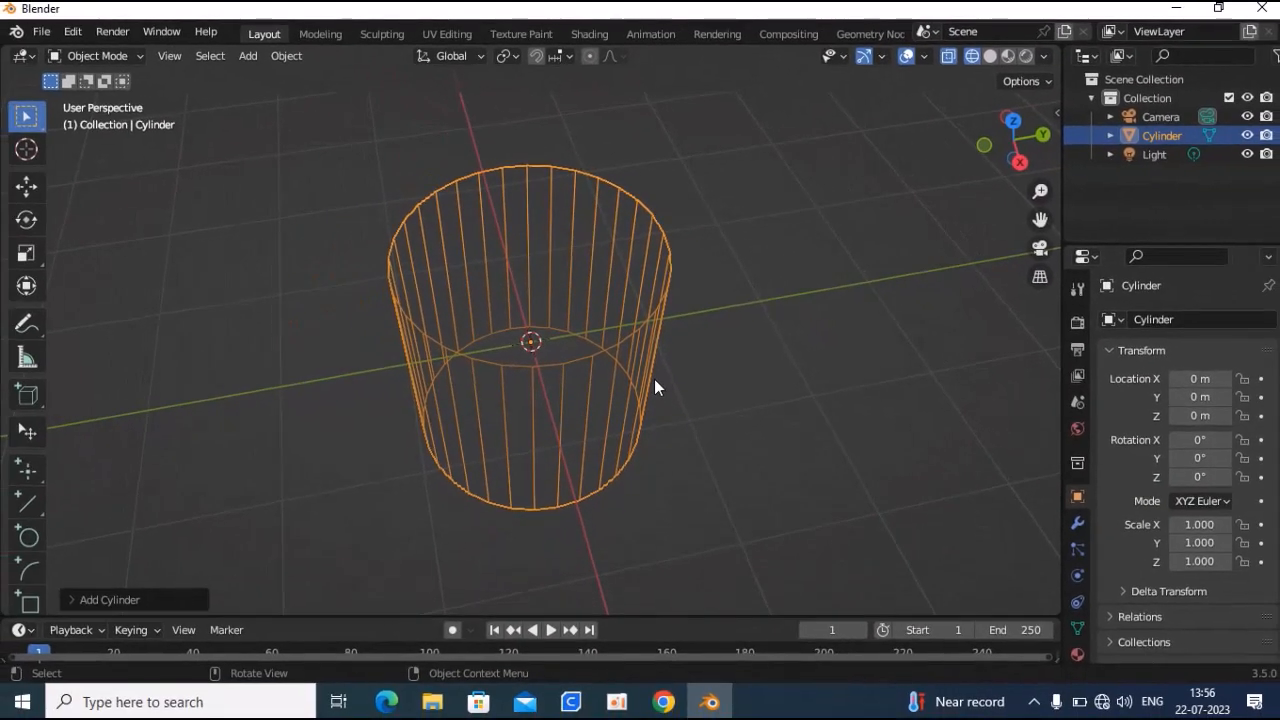
scroll(654, 379, "down", 2)
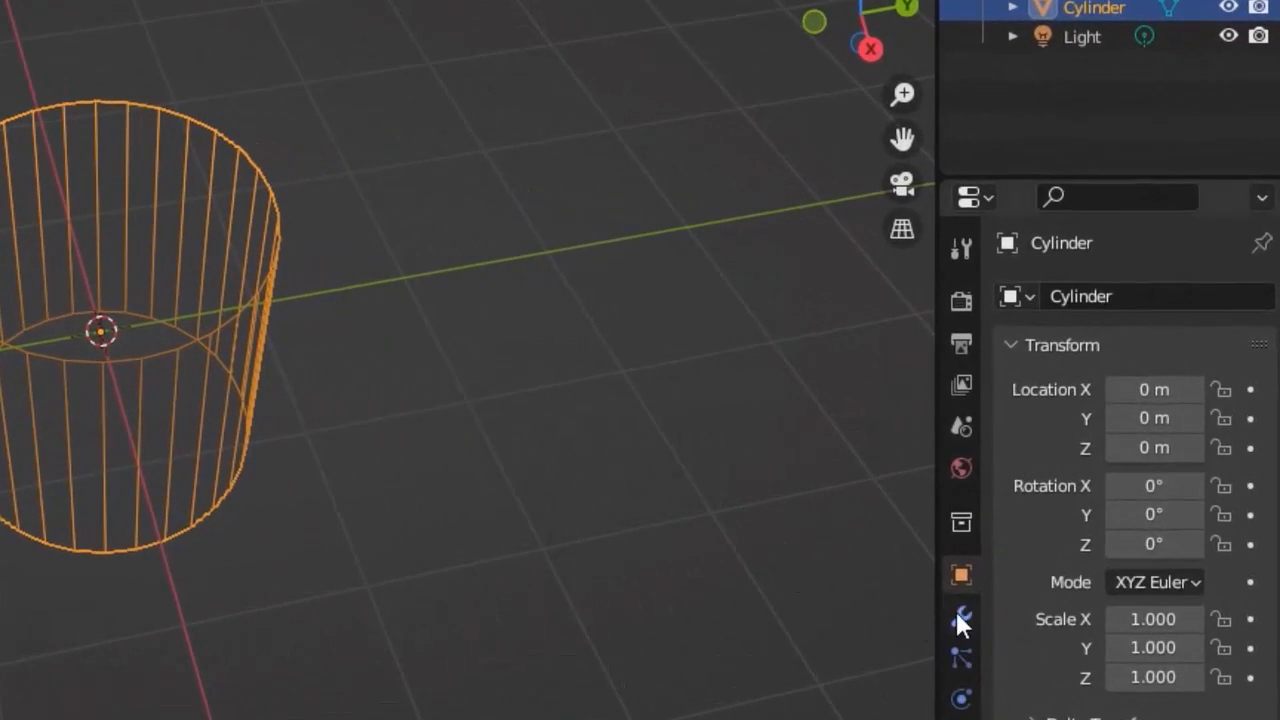
Add a Remesh modifier to the cylinder and examine the new mesh from above and from the side
left_click(960, 618)
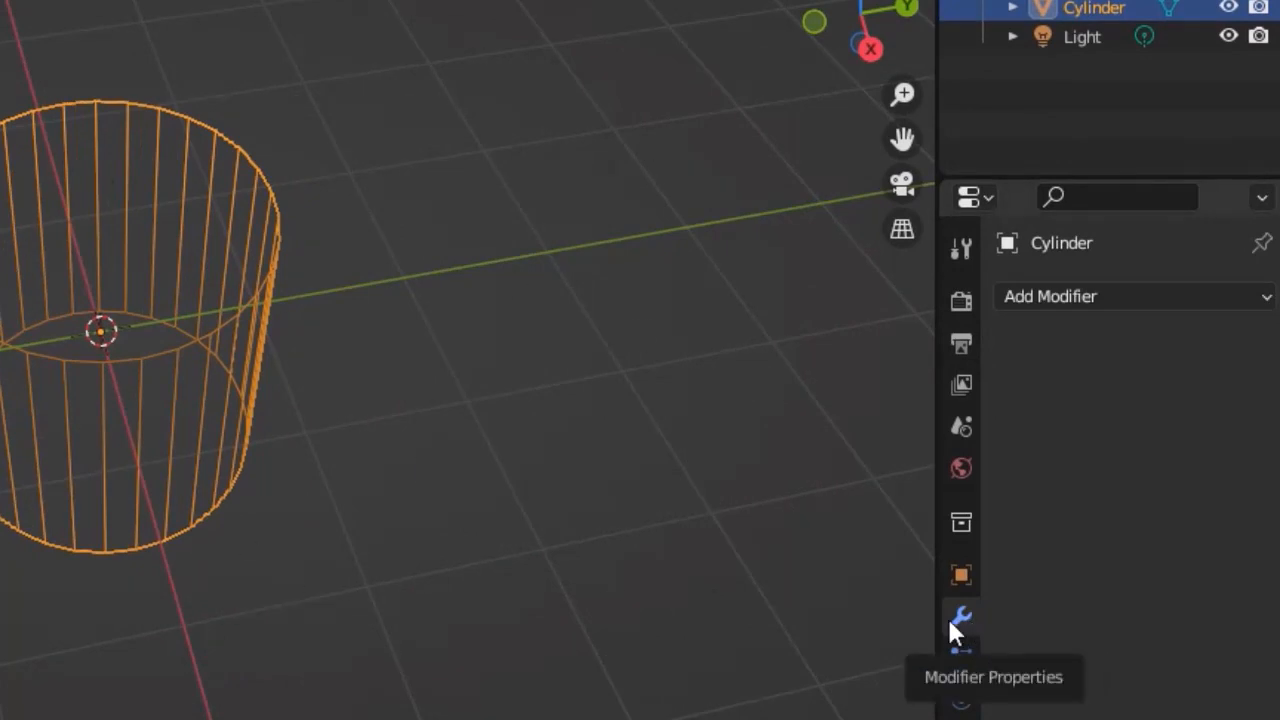
left_click(1039, 296)
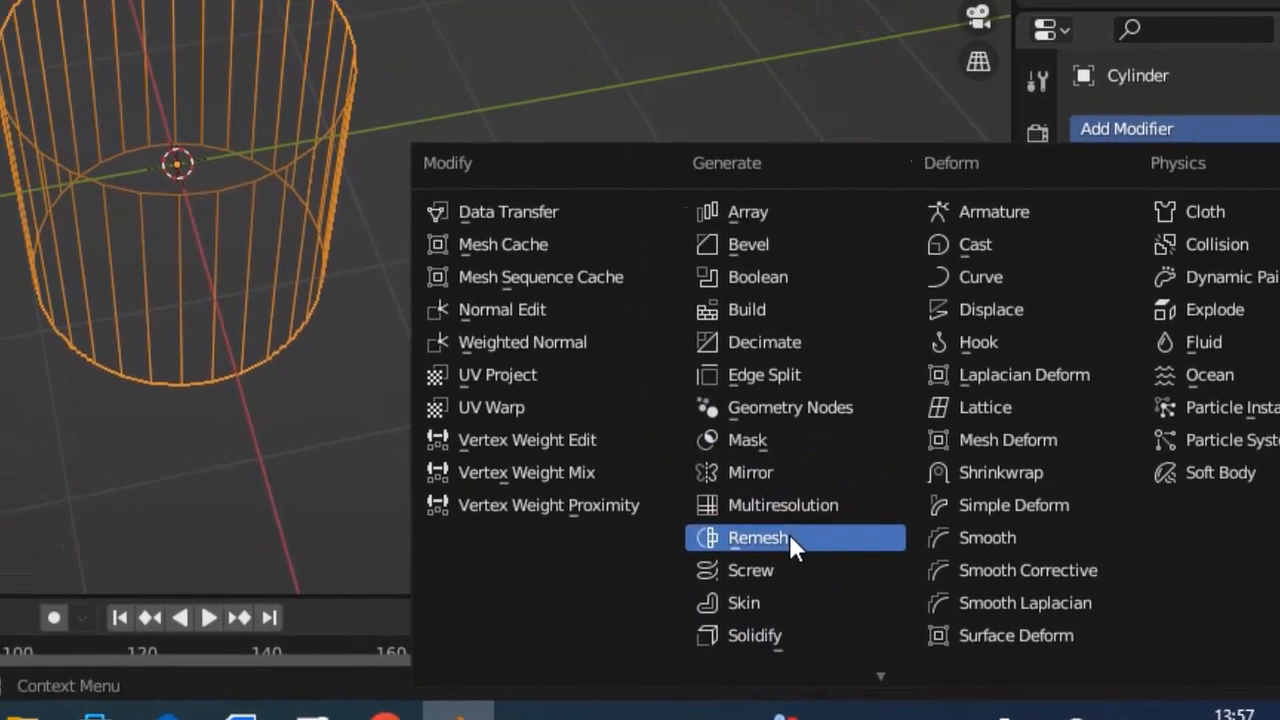
left_click(718, 500)
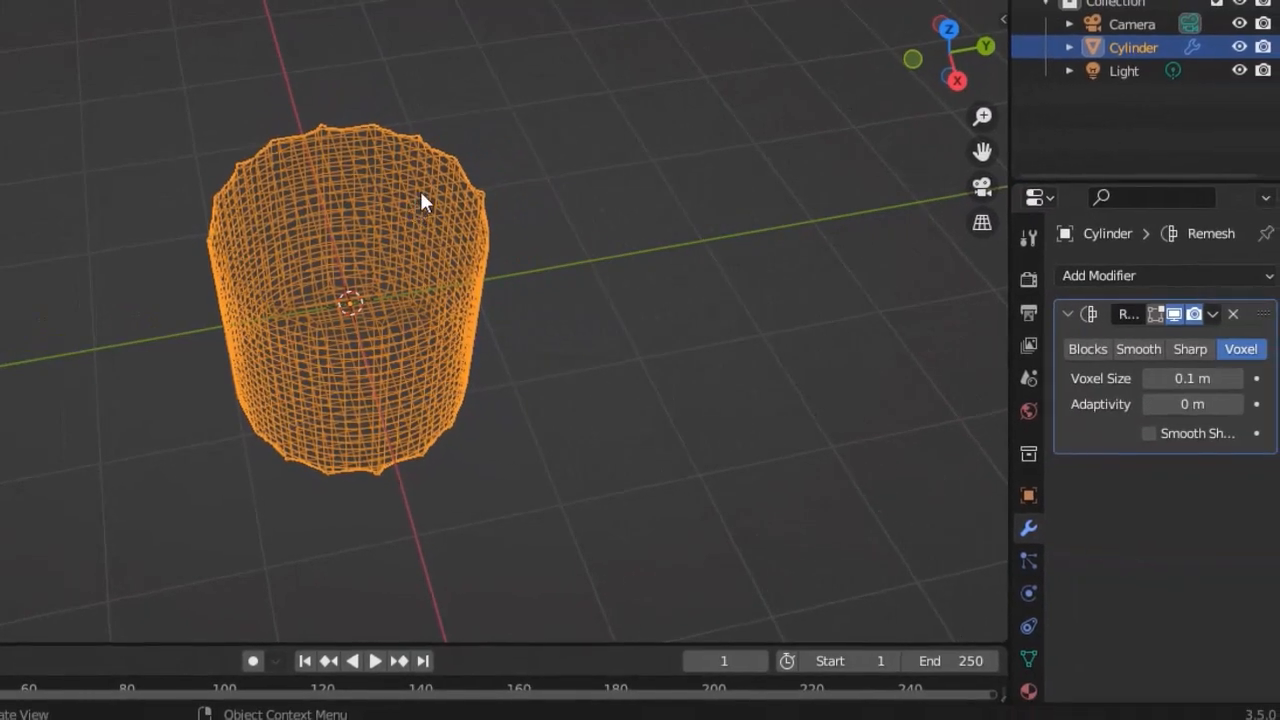
left_click(955, 82)
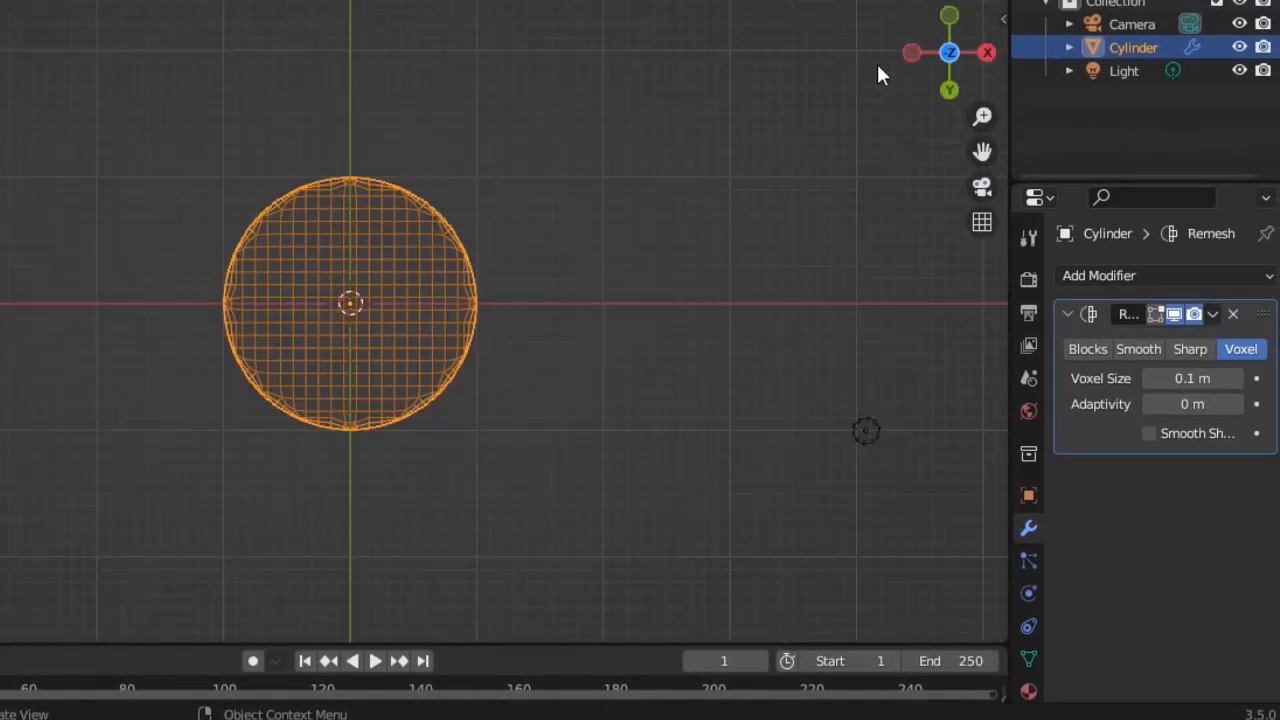
left_click_drag(946, 60, 823, 122)
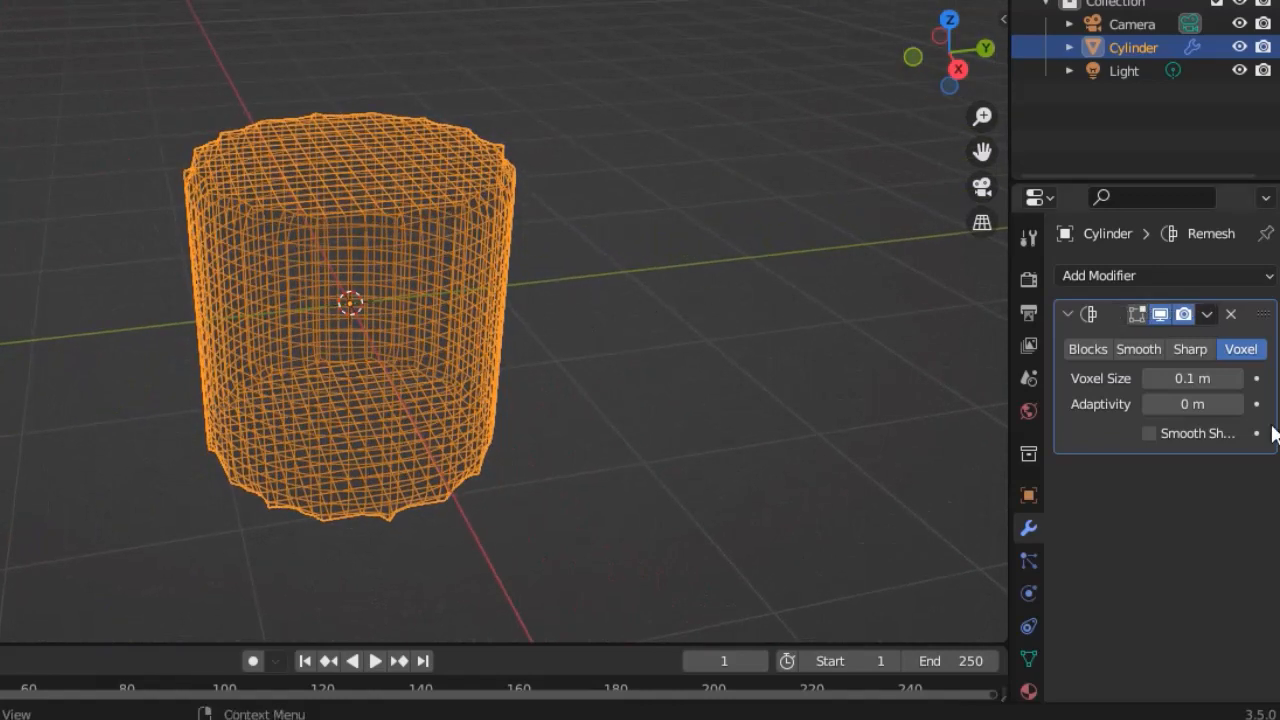
Try a Remesh voxel size of 0.11 m, set it back to 0.1 m and apply the modifier
left_click(1237, 380)
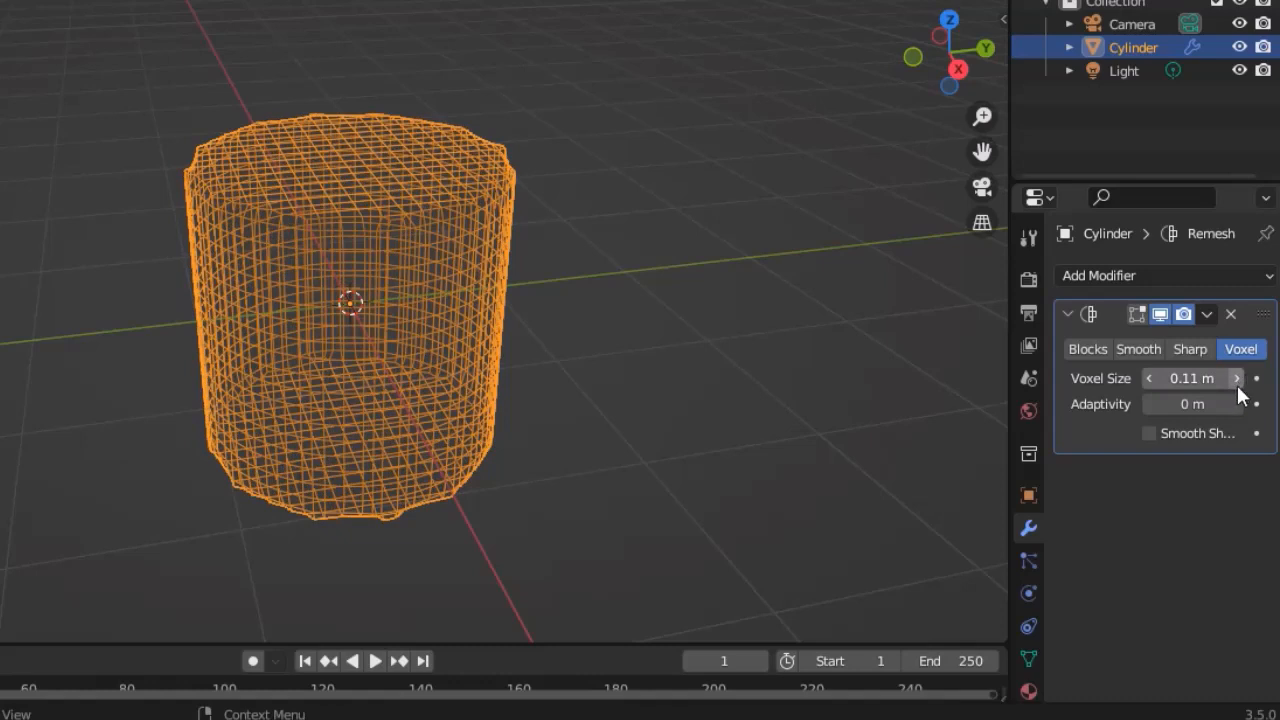
left_click(1148, 378)
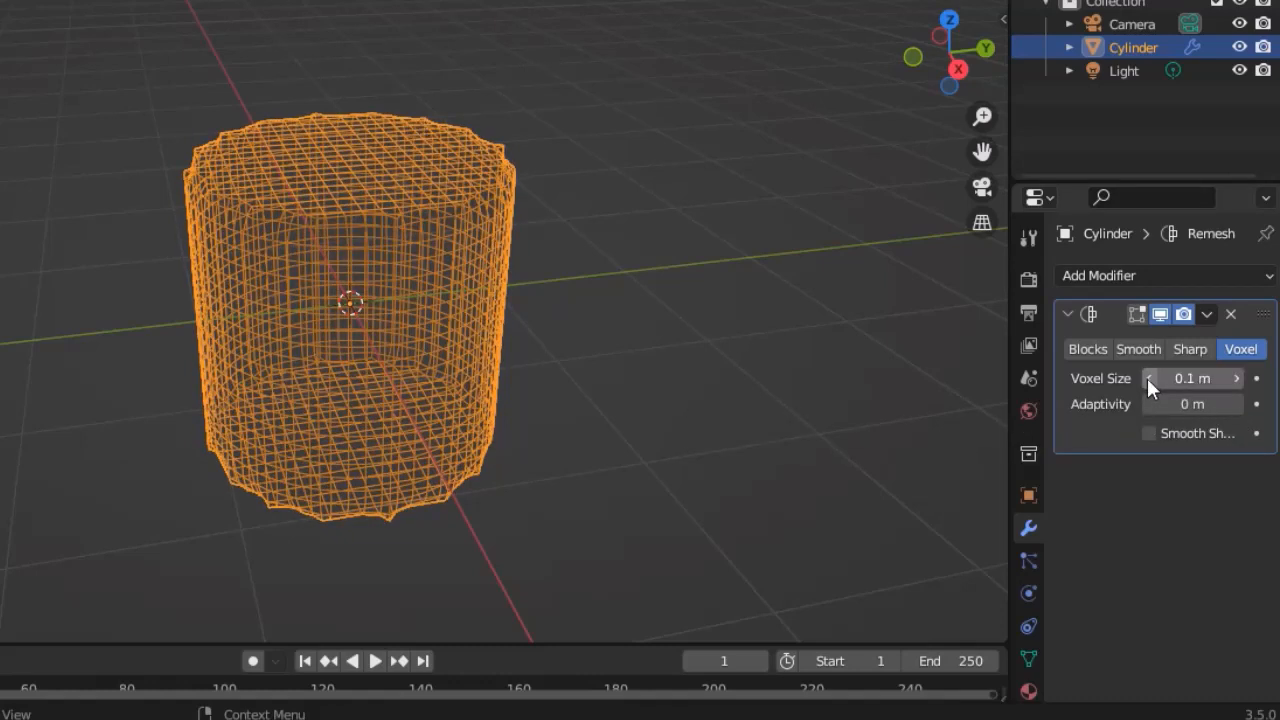
left_click(1208, 315)
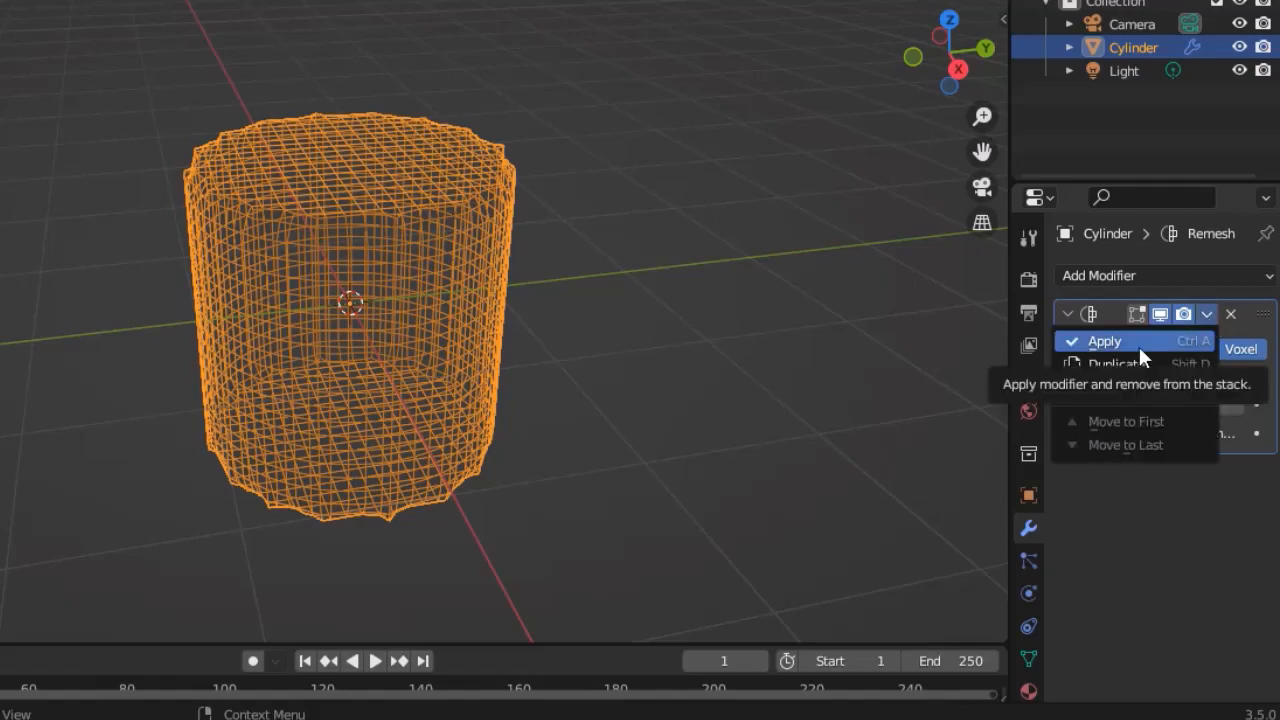
left_click(1139, 346)
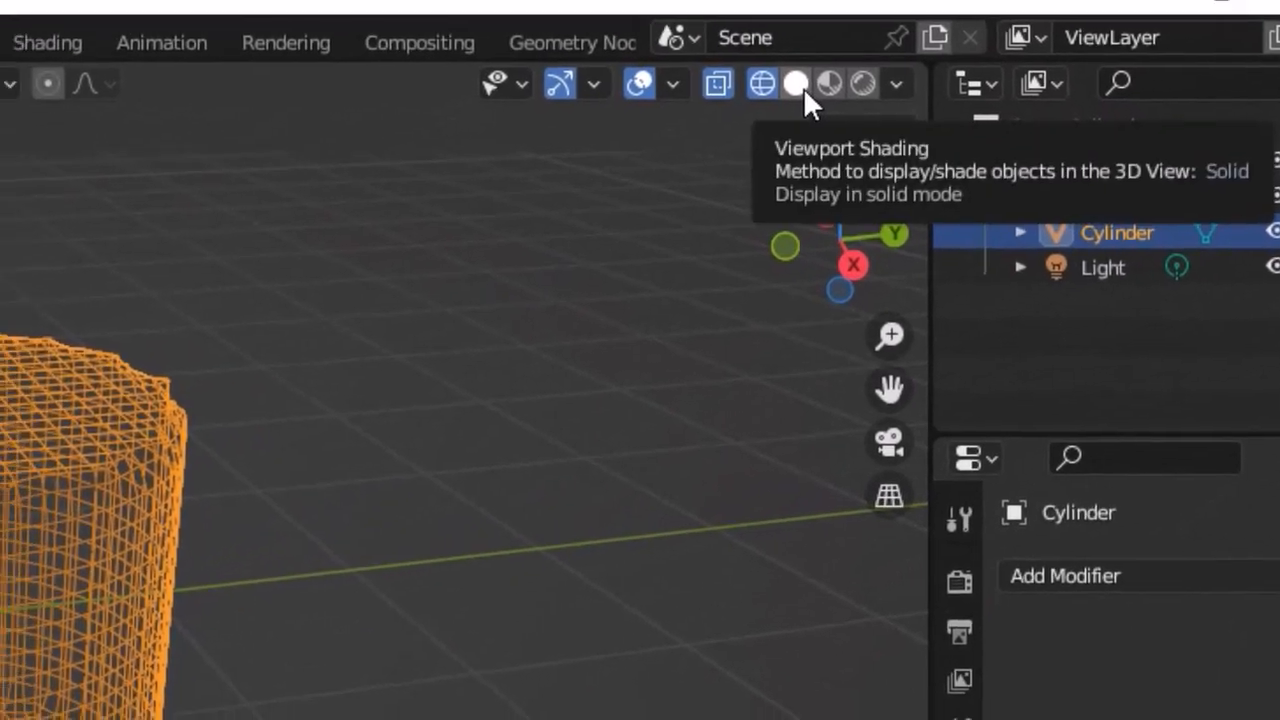
Switch the viewport to solid shading and put the cylinder into Edit Mode
left_click(740, 106)
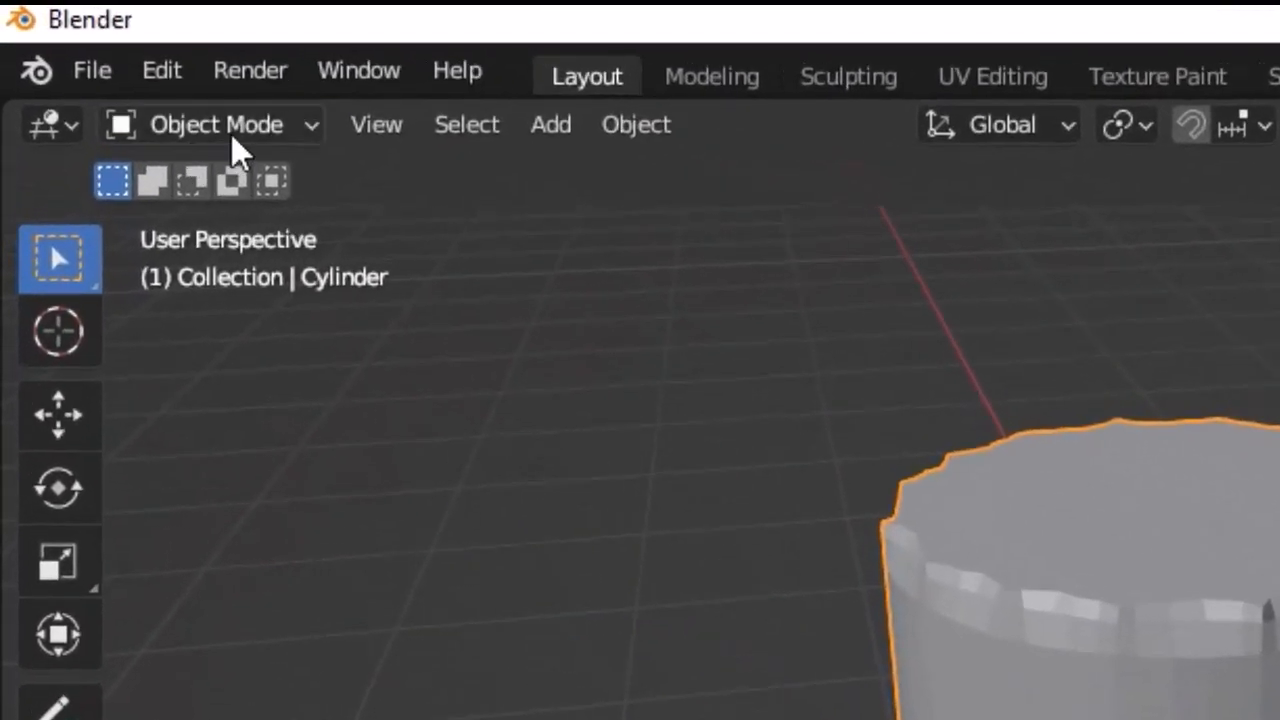
left_click(231, 140)
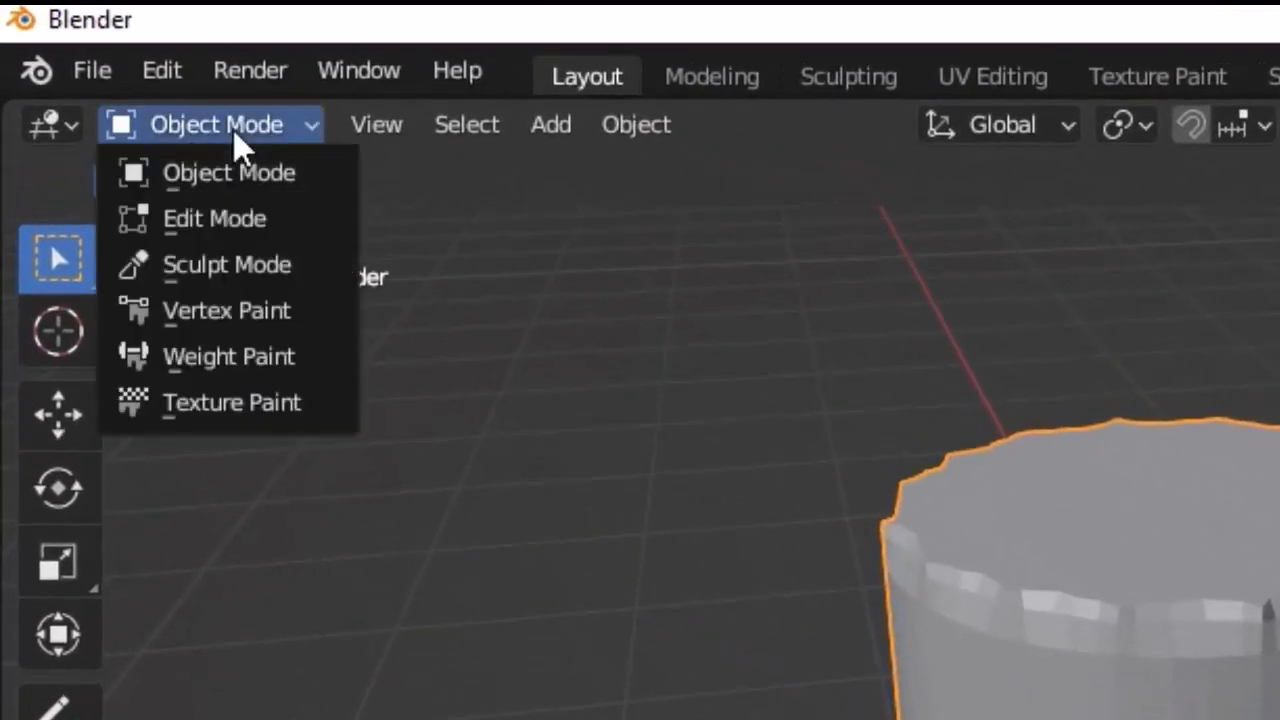
left_click(243, 228)
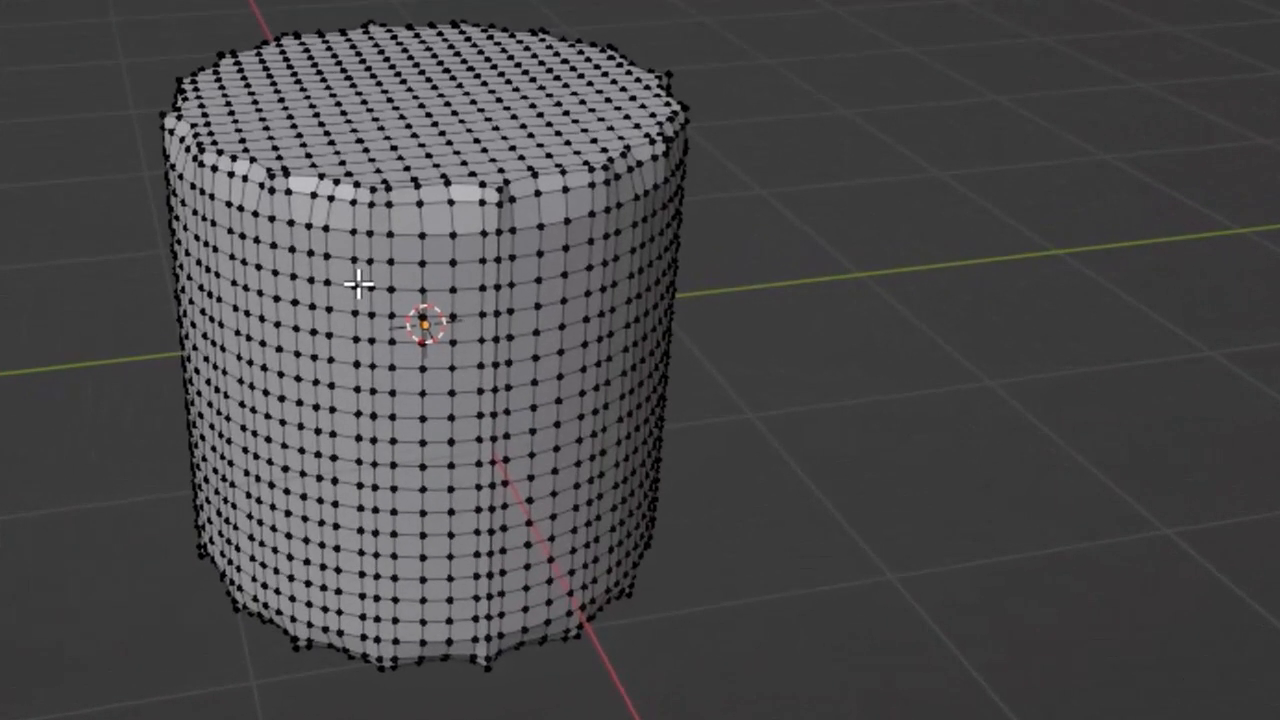
Select a rectangular block of vertices on the cylinder's front side, then clear the selection
left_click(369, 292)
left_click_drag(268, 236, 525, 645)
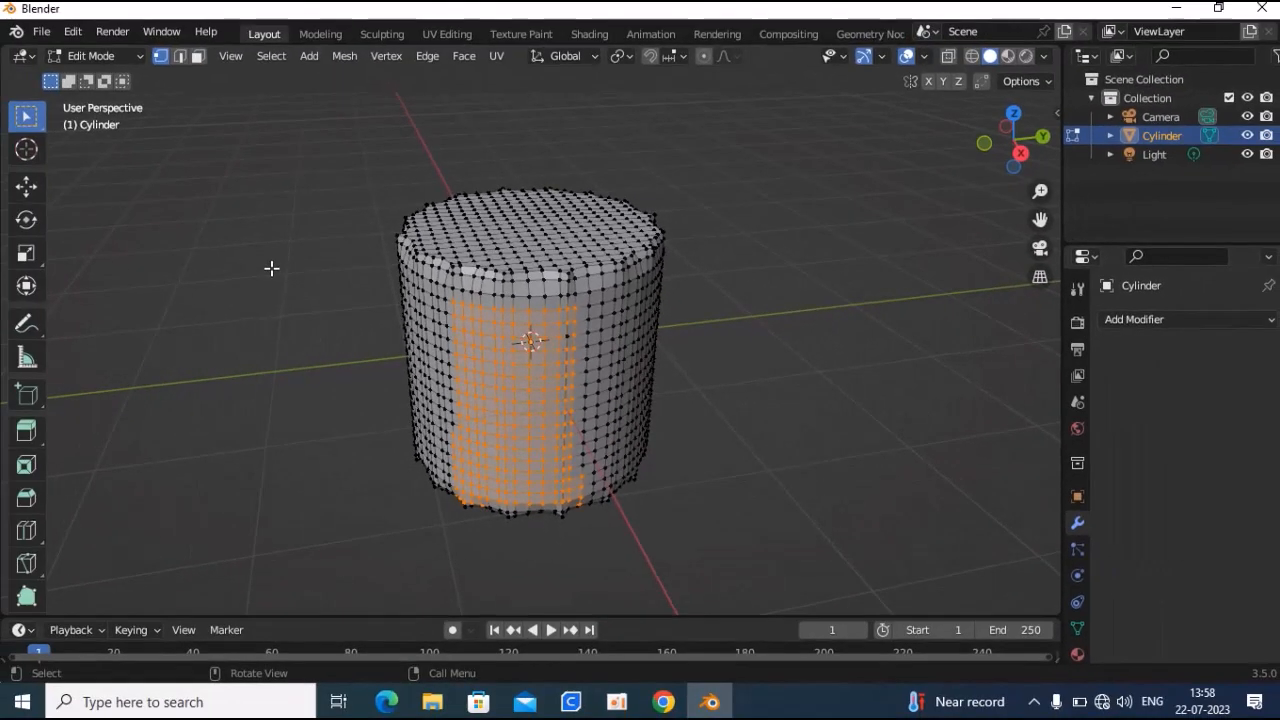
left_click(271, 268)
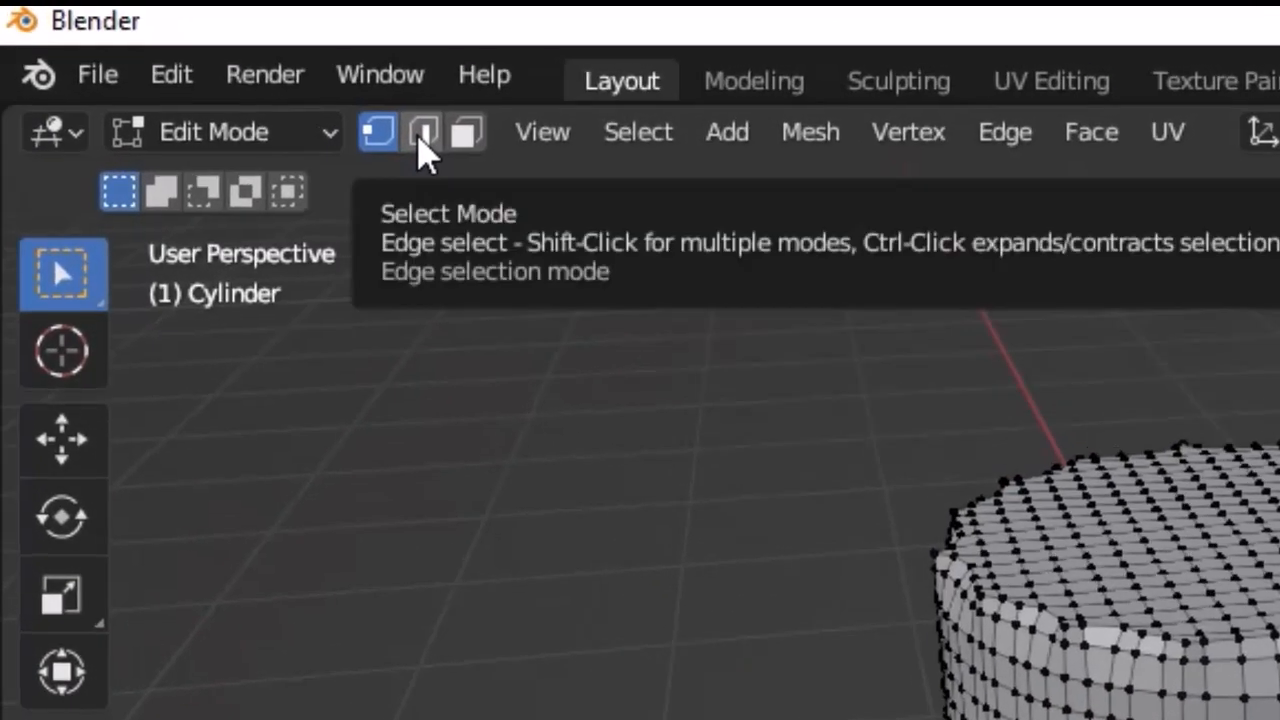
Switch to edge selection, select the edges across the cylinder's side, then clear them and pick an edge near the middle
left_click(421, 136)
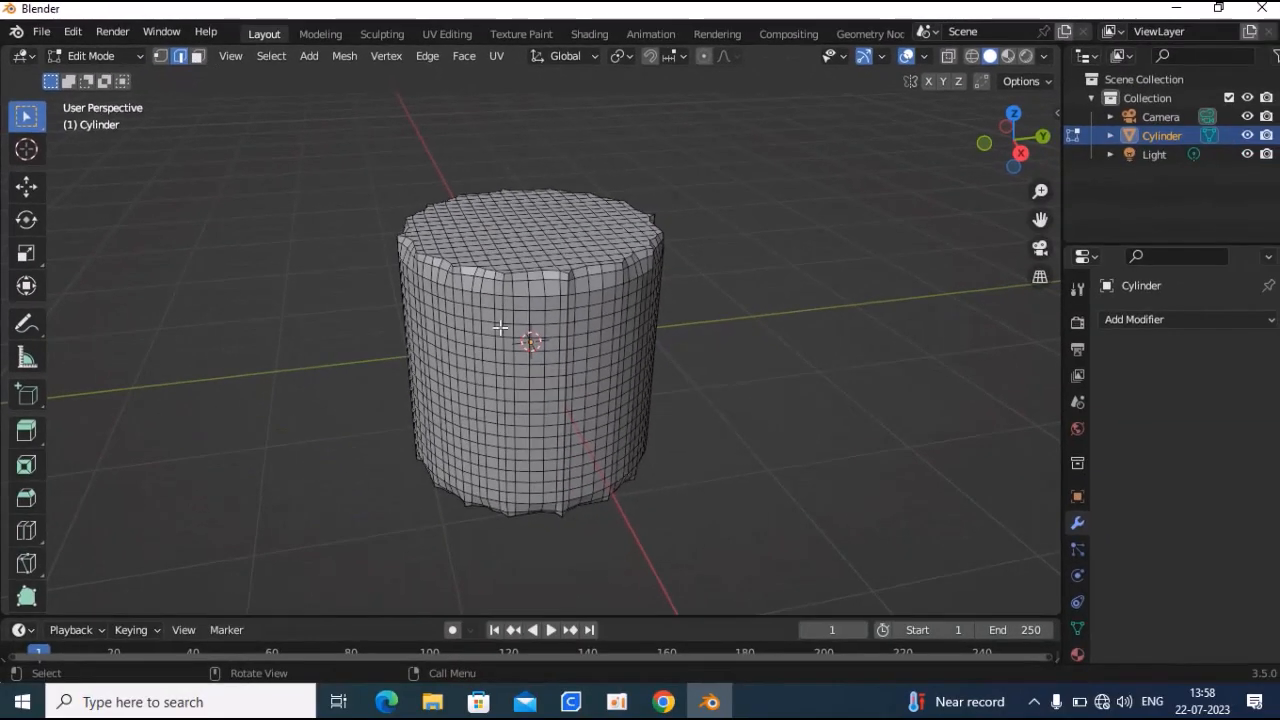
left_click_drag(372, 266, 671, 634)
scroll(472, 316, "up", 7)
scroll(483, 317, "down", 3)
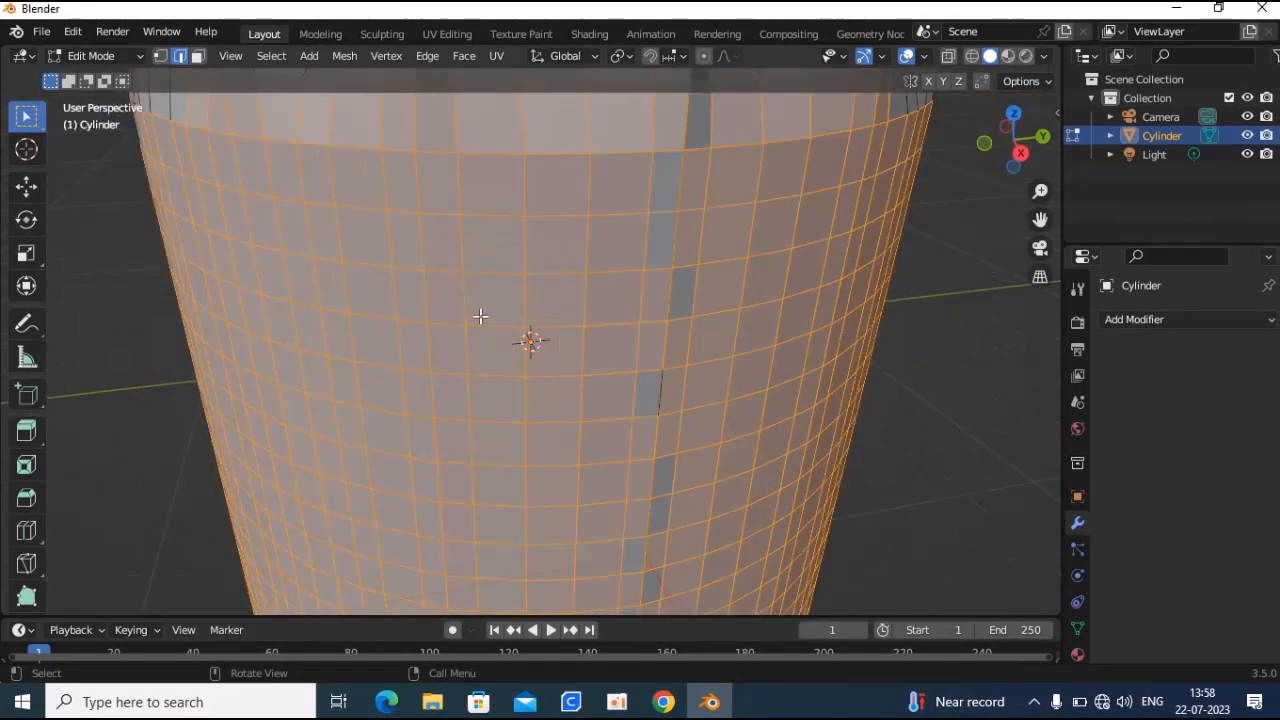
left_click(232, 270)
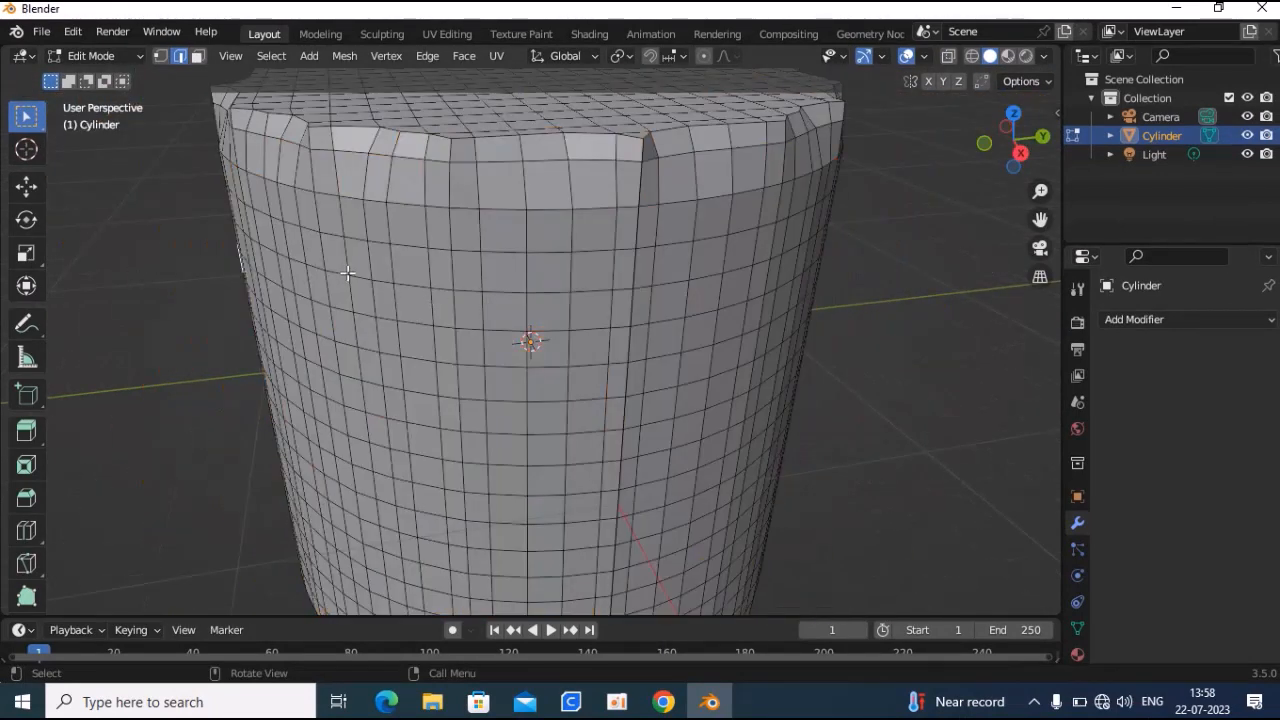
left_click(481, 280)
left_click(477, 276)
Switch to face selection and select a face on the cylinder's side
left_click(197, 57)
left_click(410, 270)
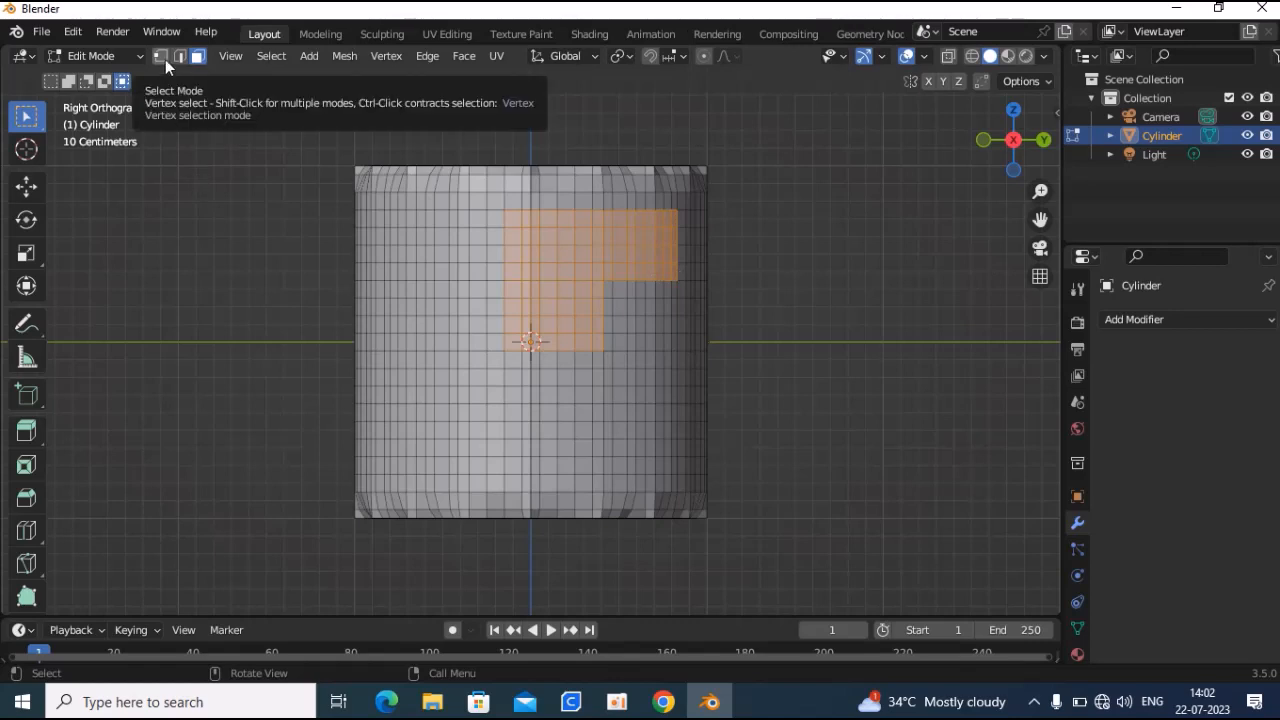
Return to Object Mode and add a cube mesh
left_click(120, 60)
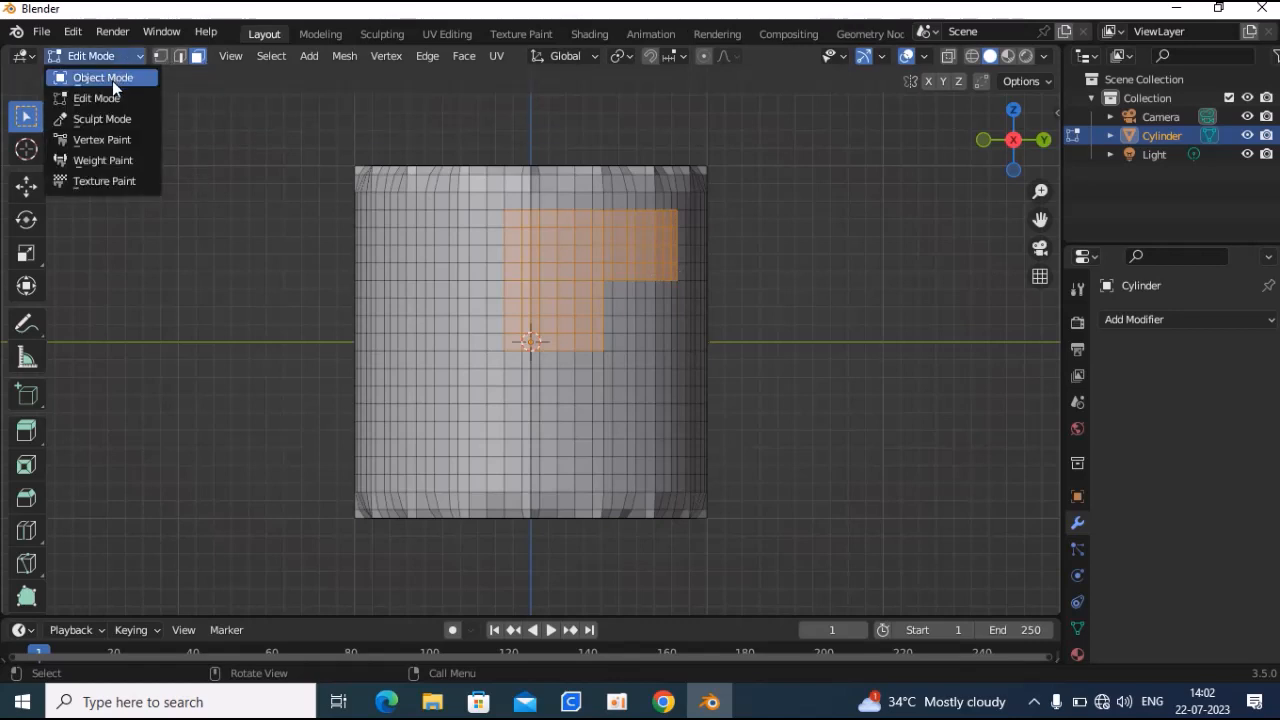
left_click(112, 80)
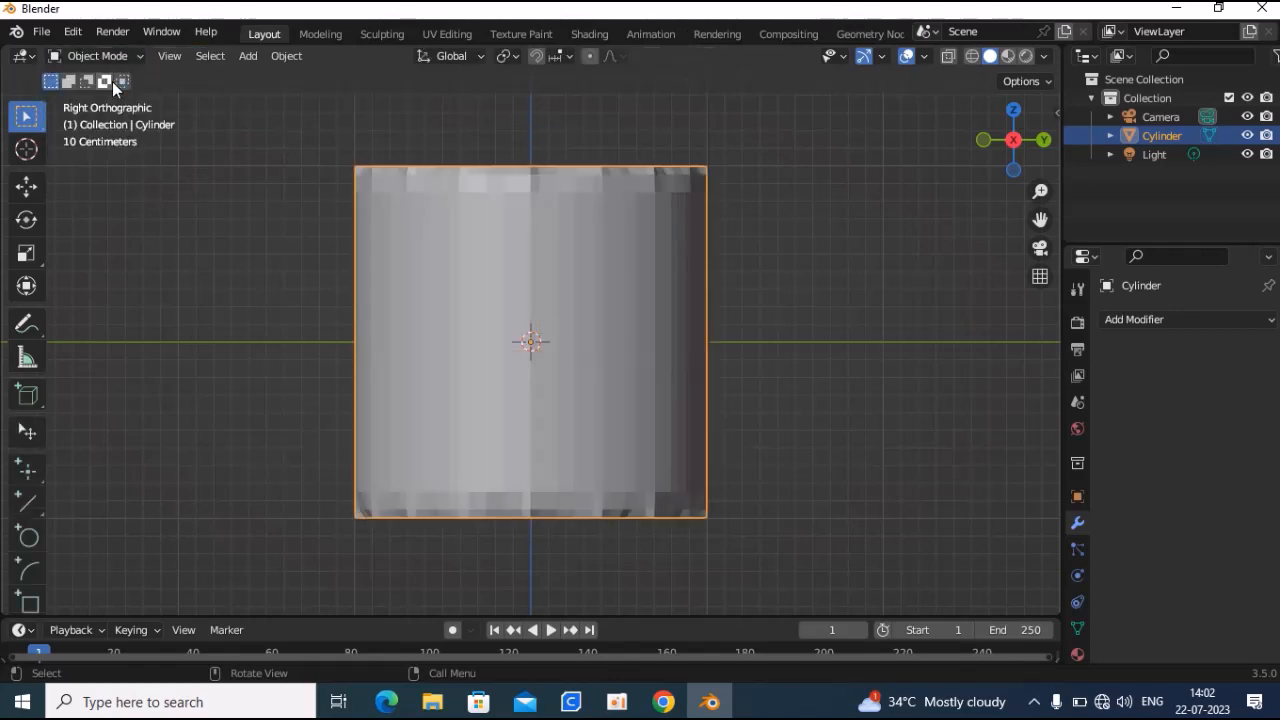
left_click(243, 58)
mouse_move(280, 78)
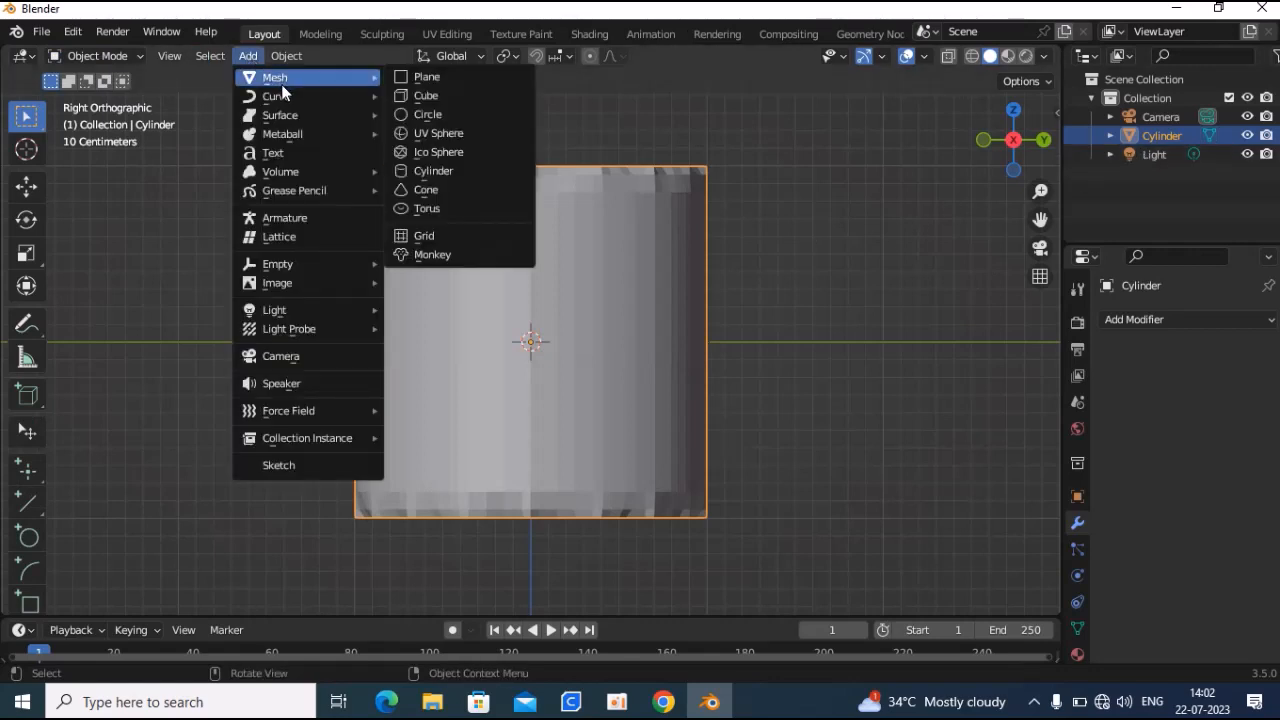
left_click(426, 95)
Move the cube in the negative Y direction until it stands clear beside the cylinder
scroll(450, 130, "down", 3)
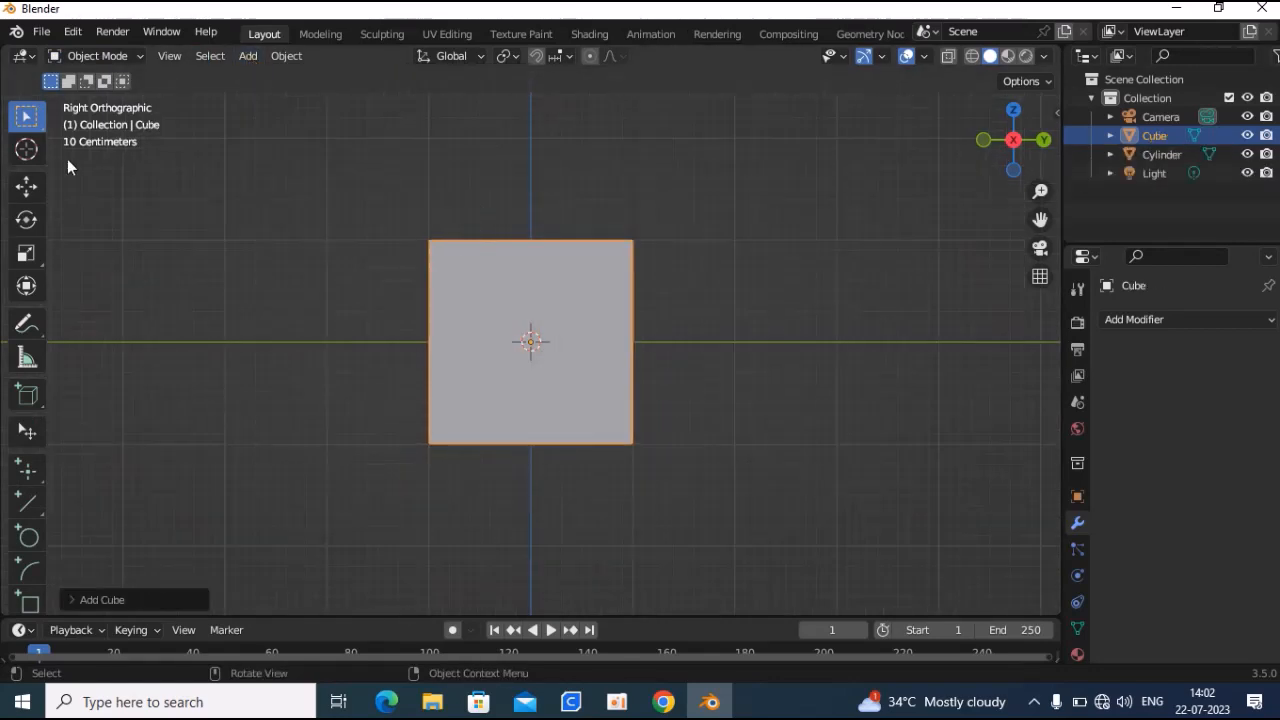
left_click(34, 189)
left_click_drag(604, 346, 330, 360)
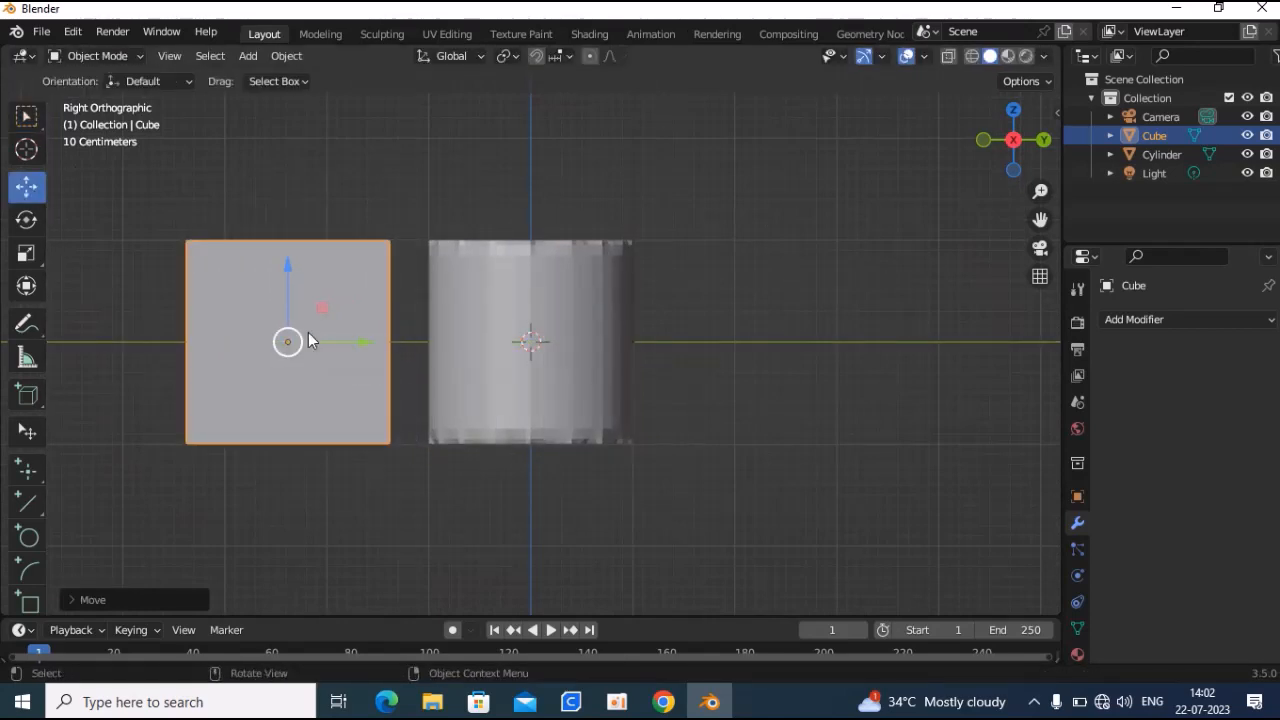
Enter Edit Mode on the cube and select only its top face
left_click(103, 52)
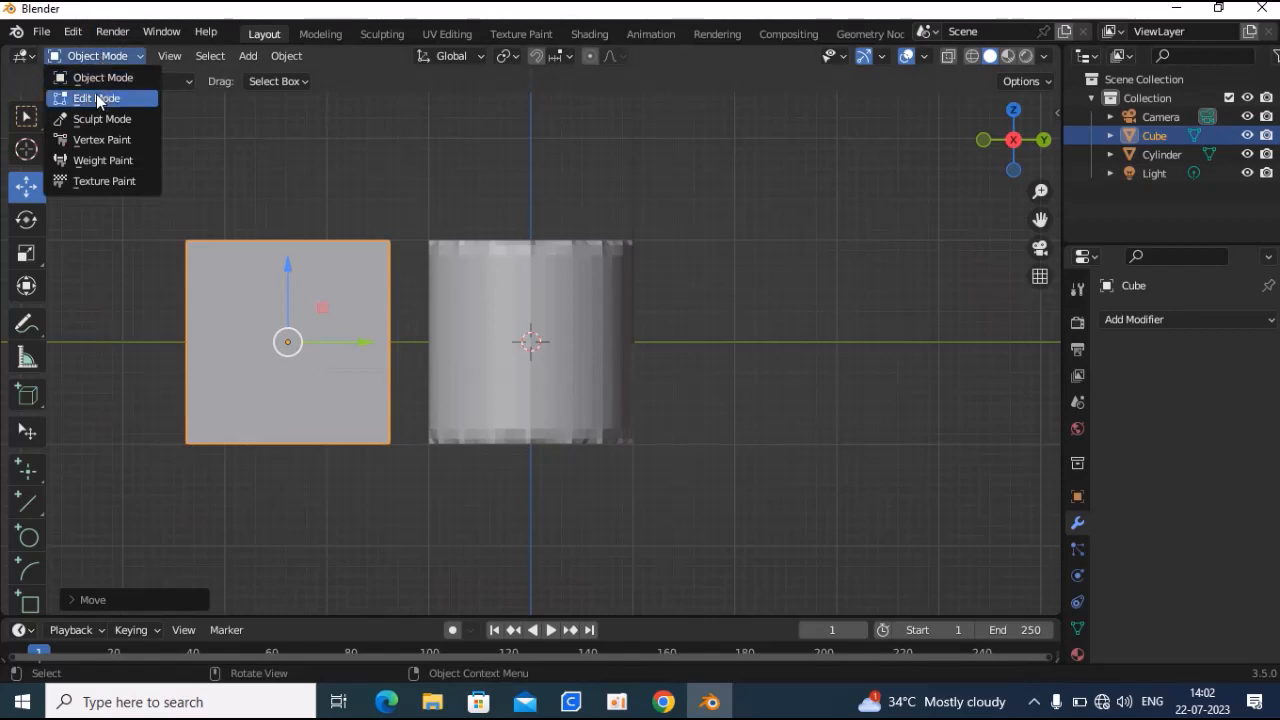
left_click(100, 97)
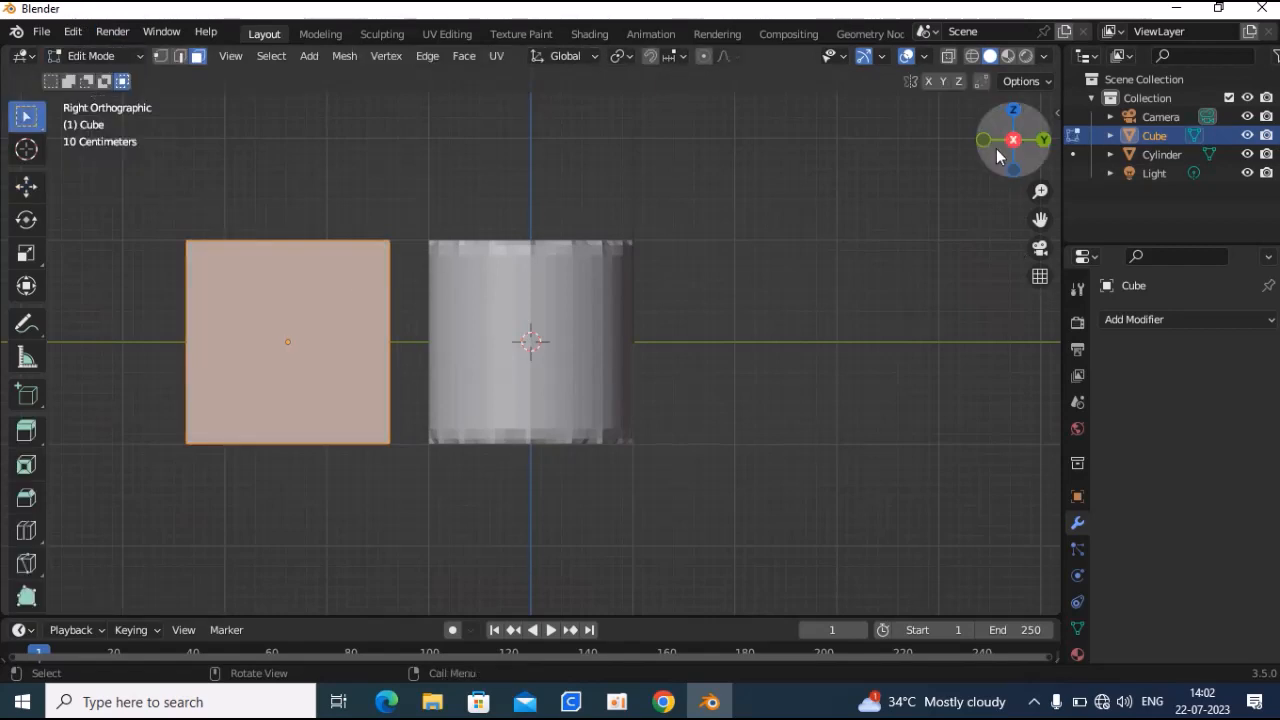
left_click_drag(1014, 137, 1058, 106)
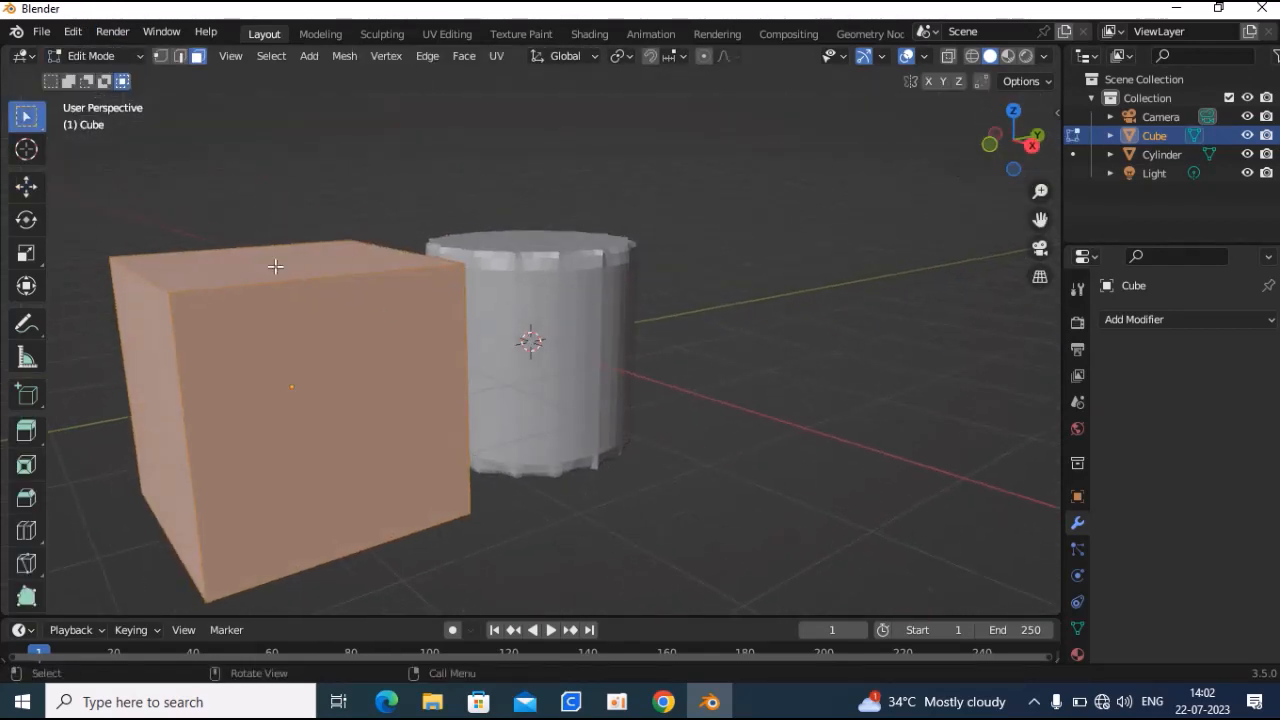
scroll(277, 266, "down", 2)
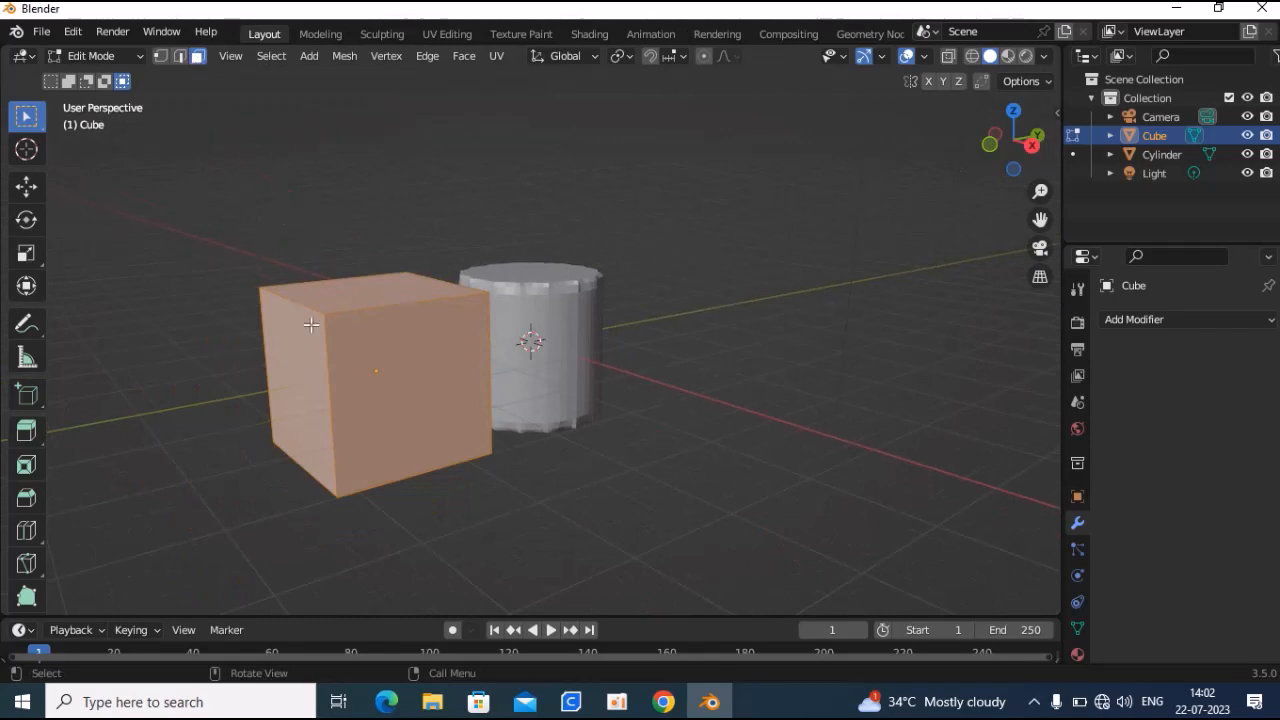
left_click(354, 289)
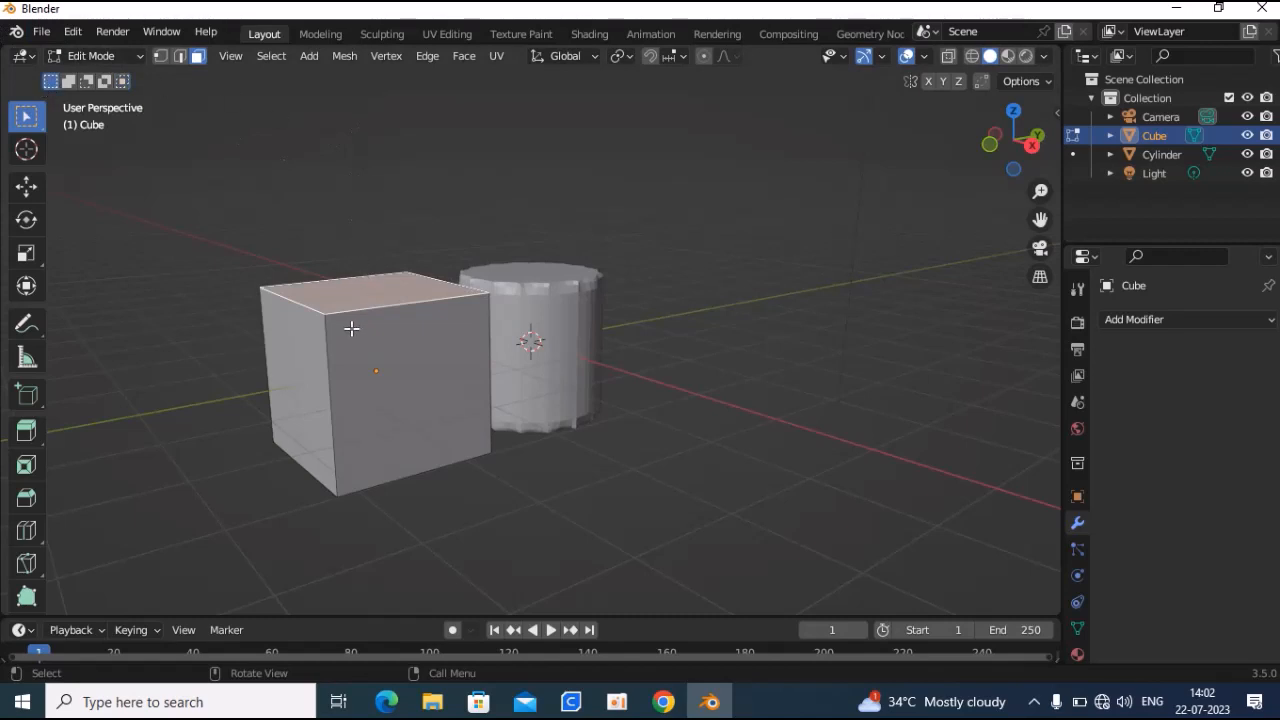
Try moving the cube's top face sideways with the Transform tool, and undo the move
left_click_drag(1024, 156, 1016, 184)
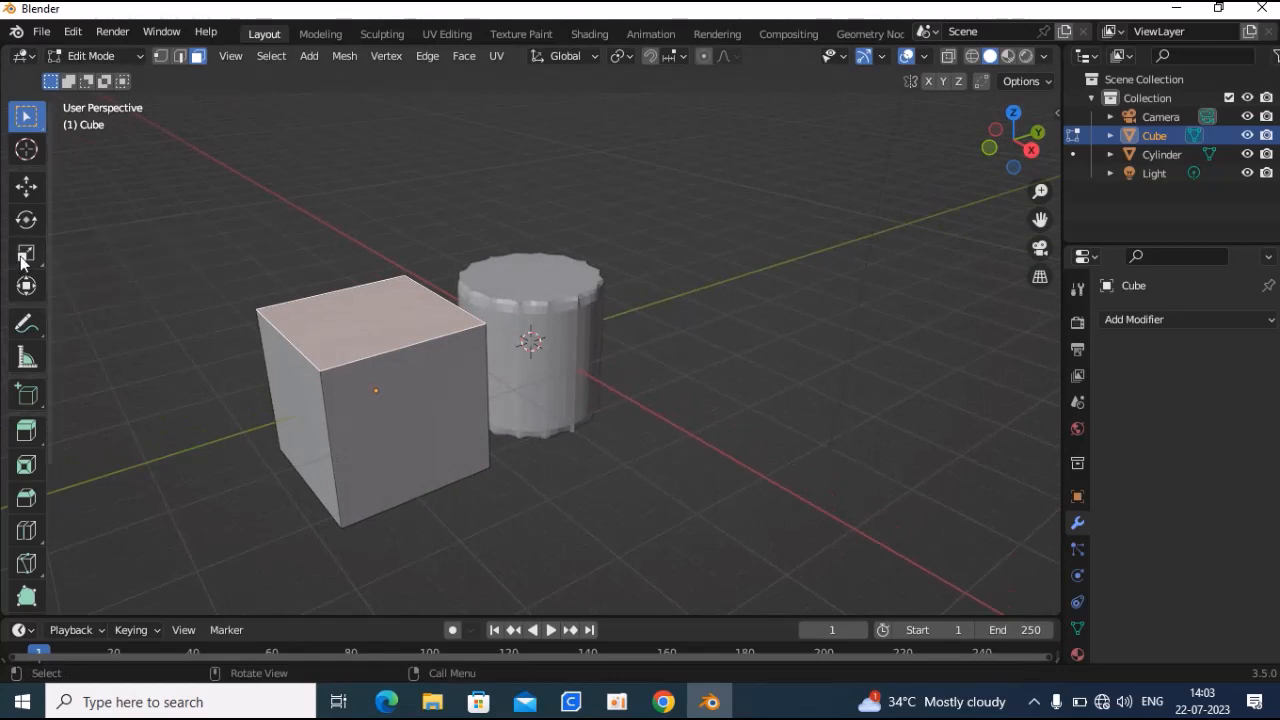
left_click(28, 287)
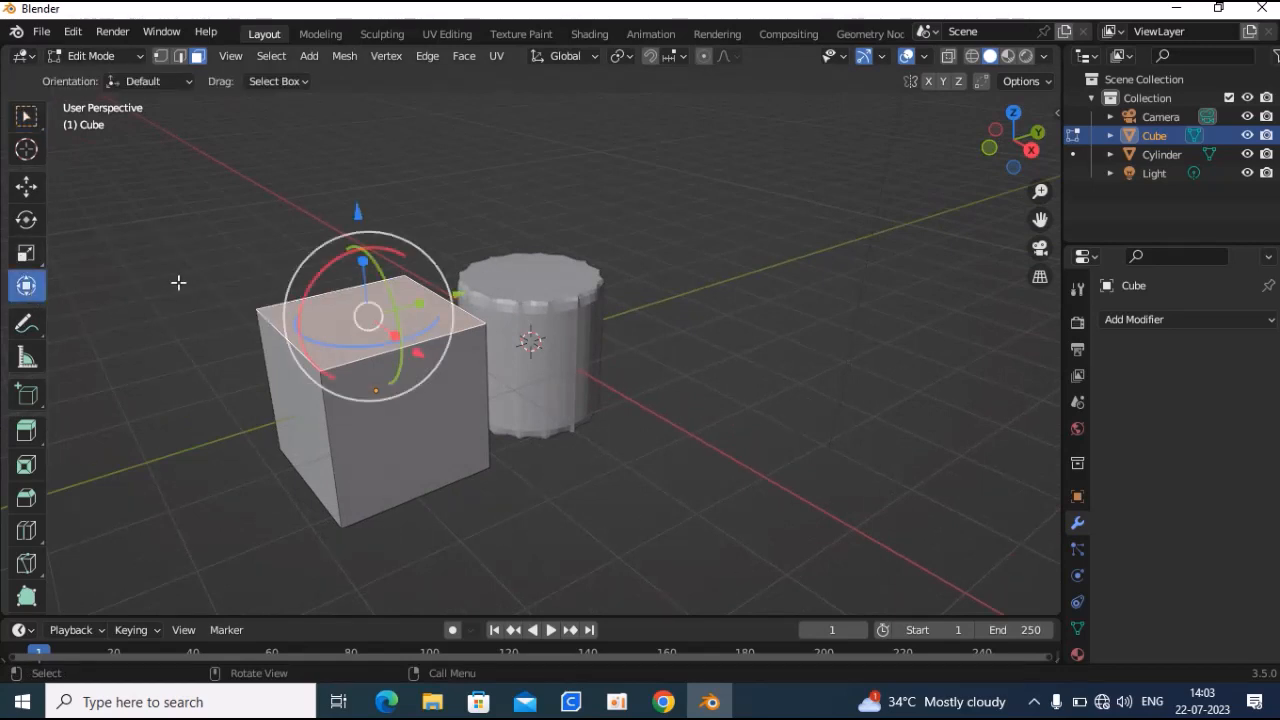
left_click_drag(388, 270, 472, 403)
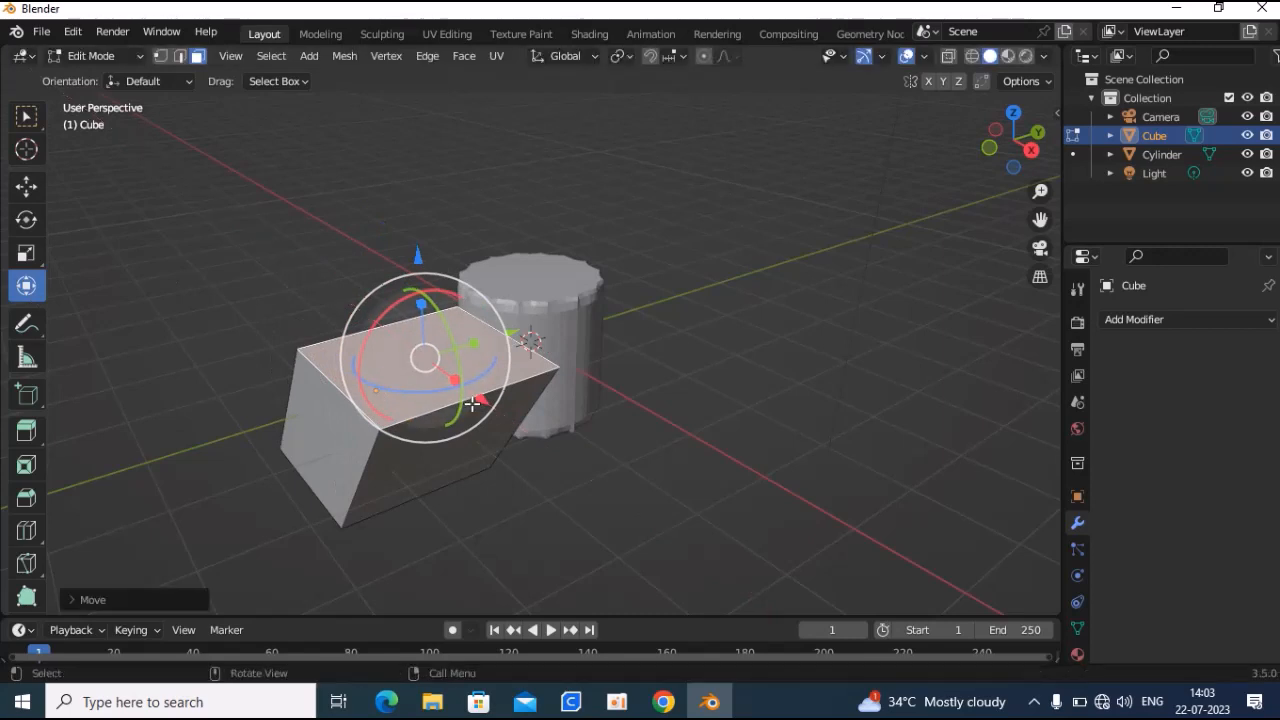
key("ctrl+z")
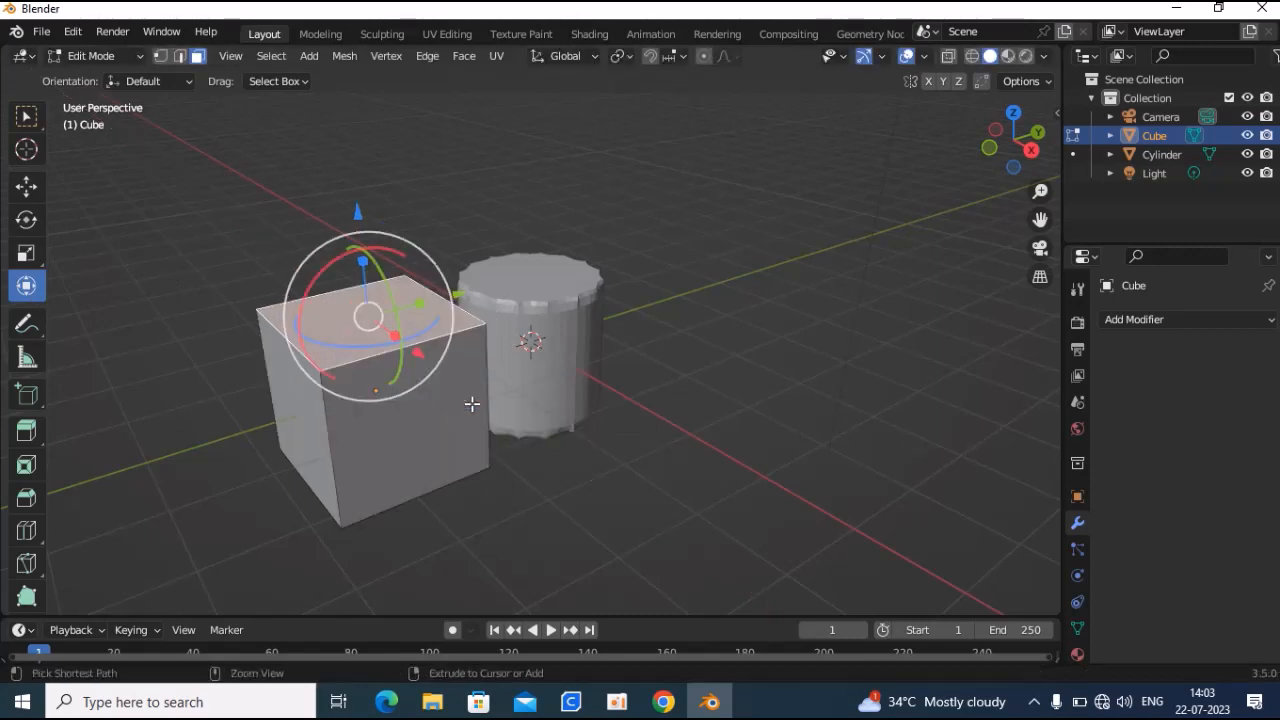
Switch to edge selection, try pulling the top face's far edge outward along X, and undo the move
left_click(181, 57)
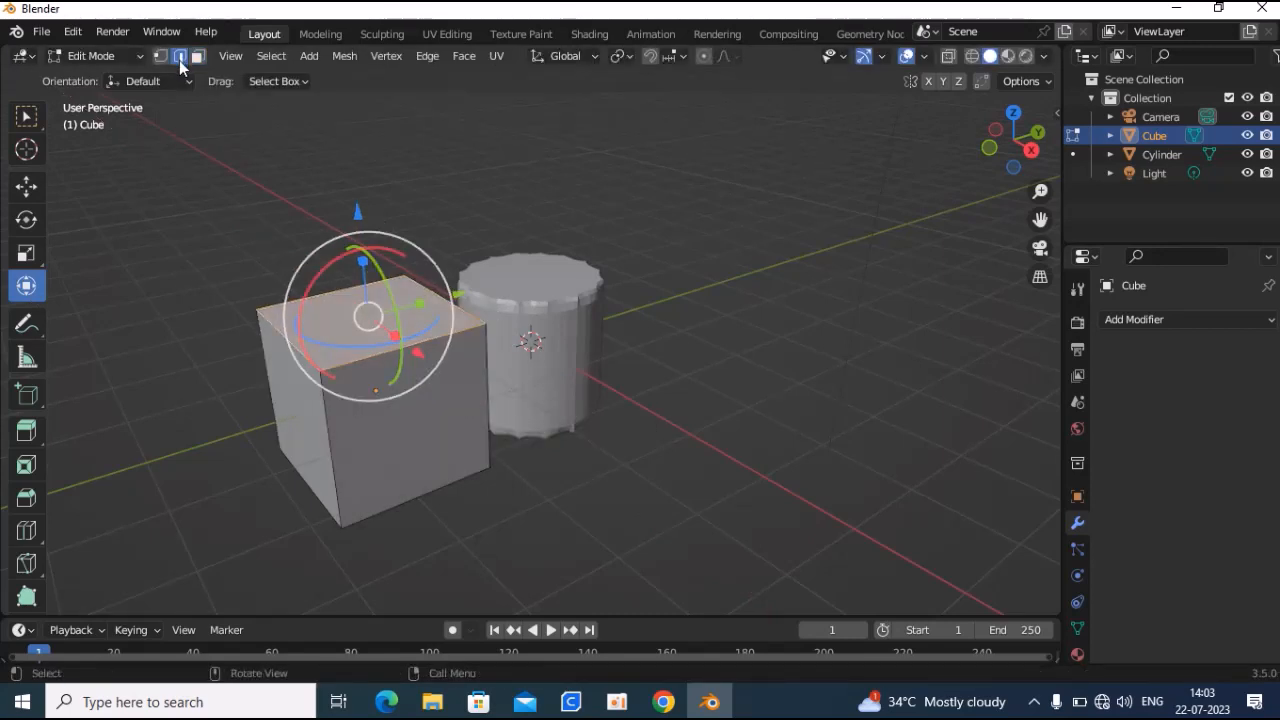
left_click(277, 262)
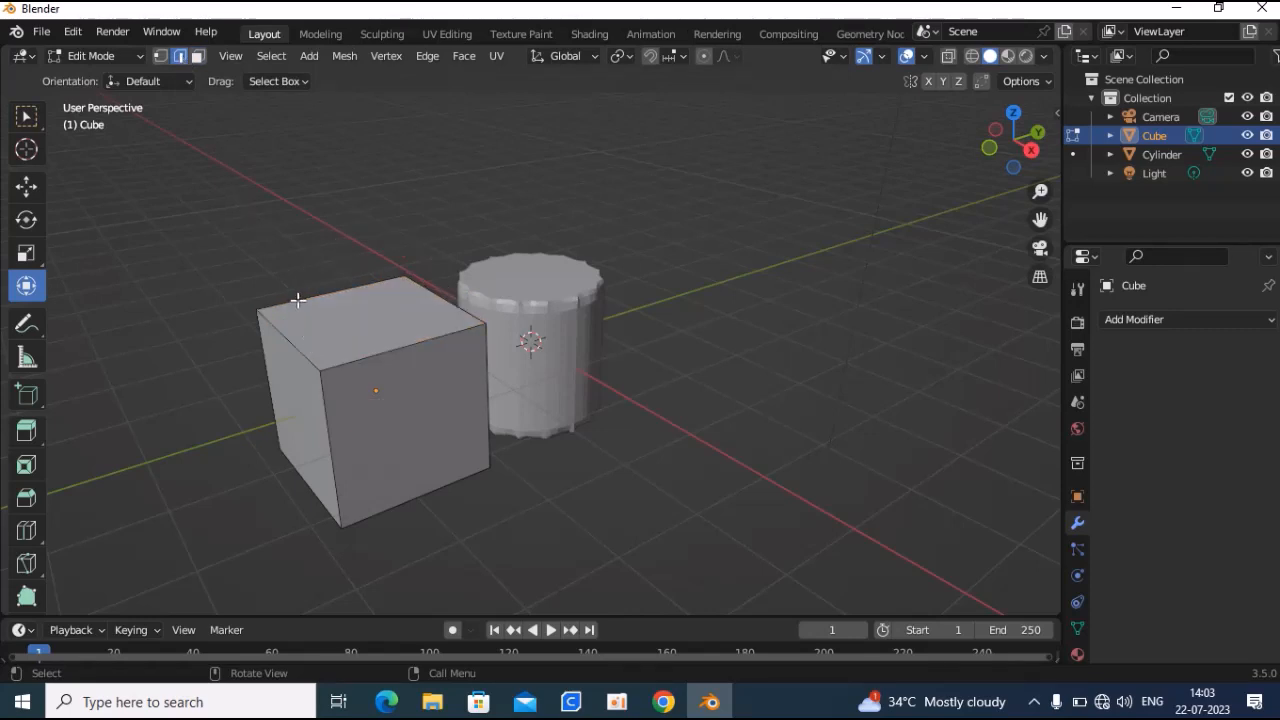
left_click(298, 300)
left_click_drag(371, 326, 289, 287)
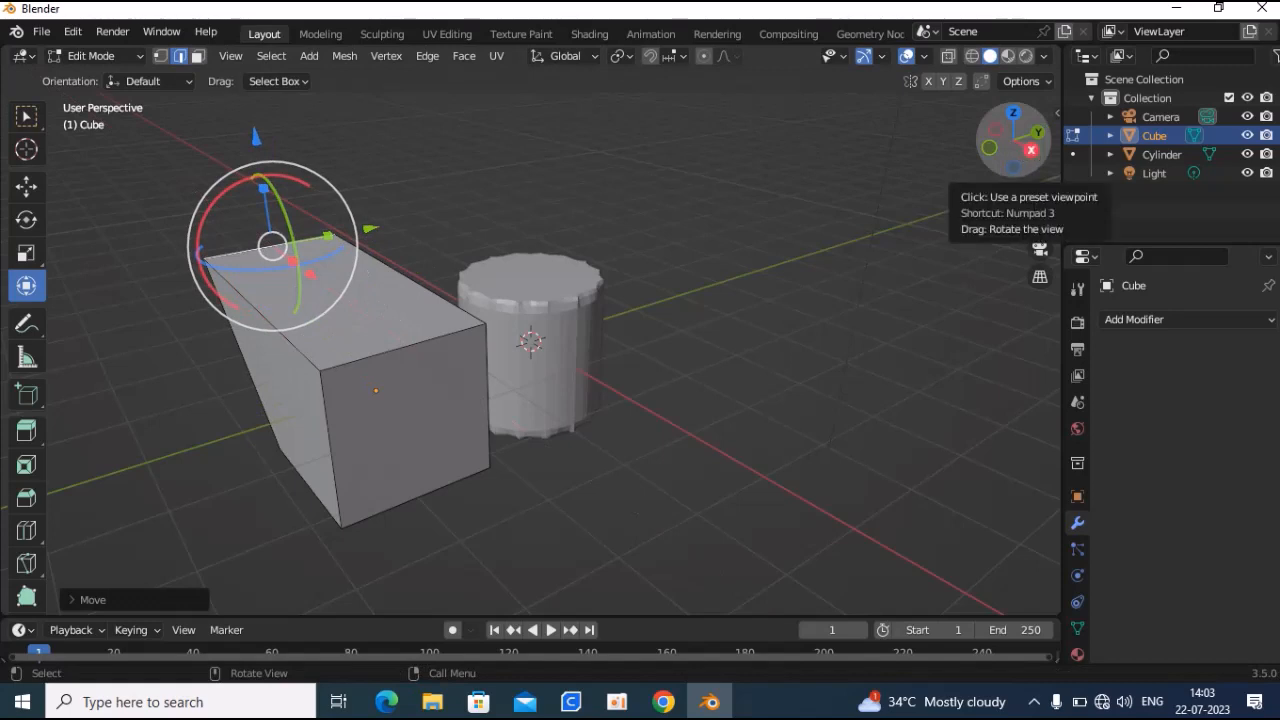
left_click_drag(1034, 157, 1145, 110)
key("ctrl+z")
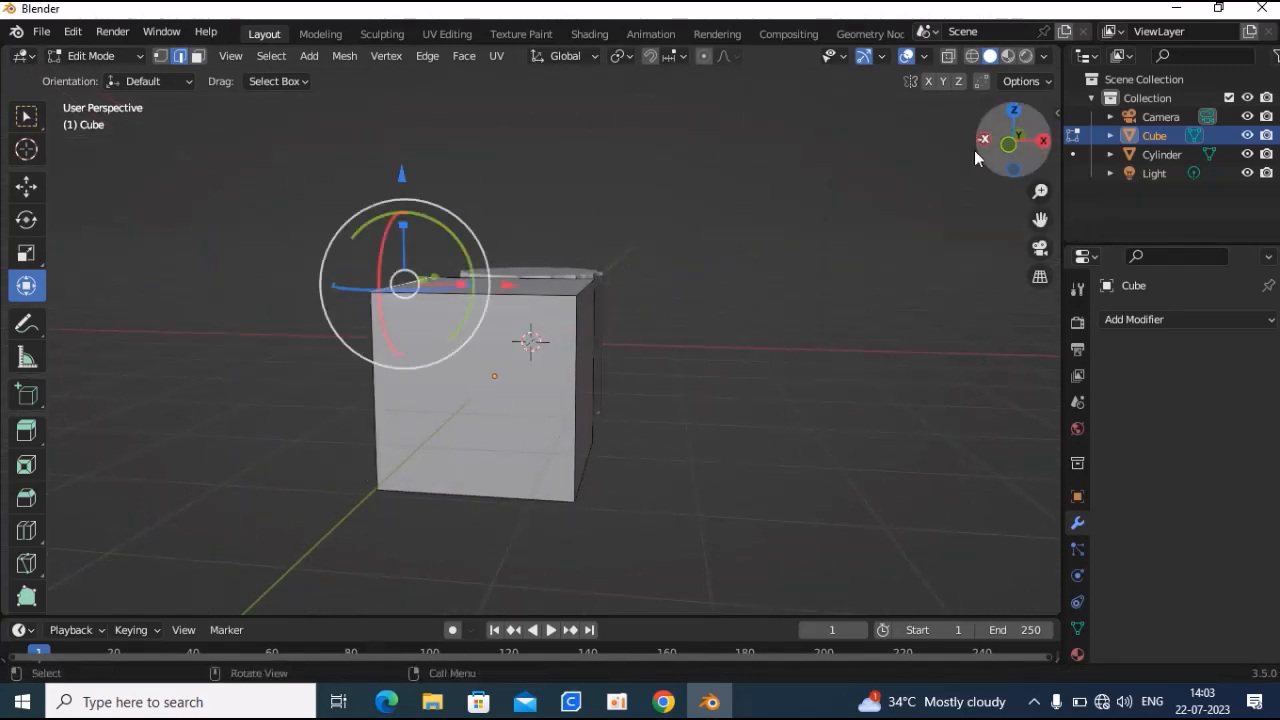
Switch to vertex selection and pull one top corner vertex of the cube outward in the negative X direction
left_click(161, 55)
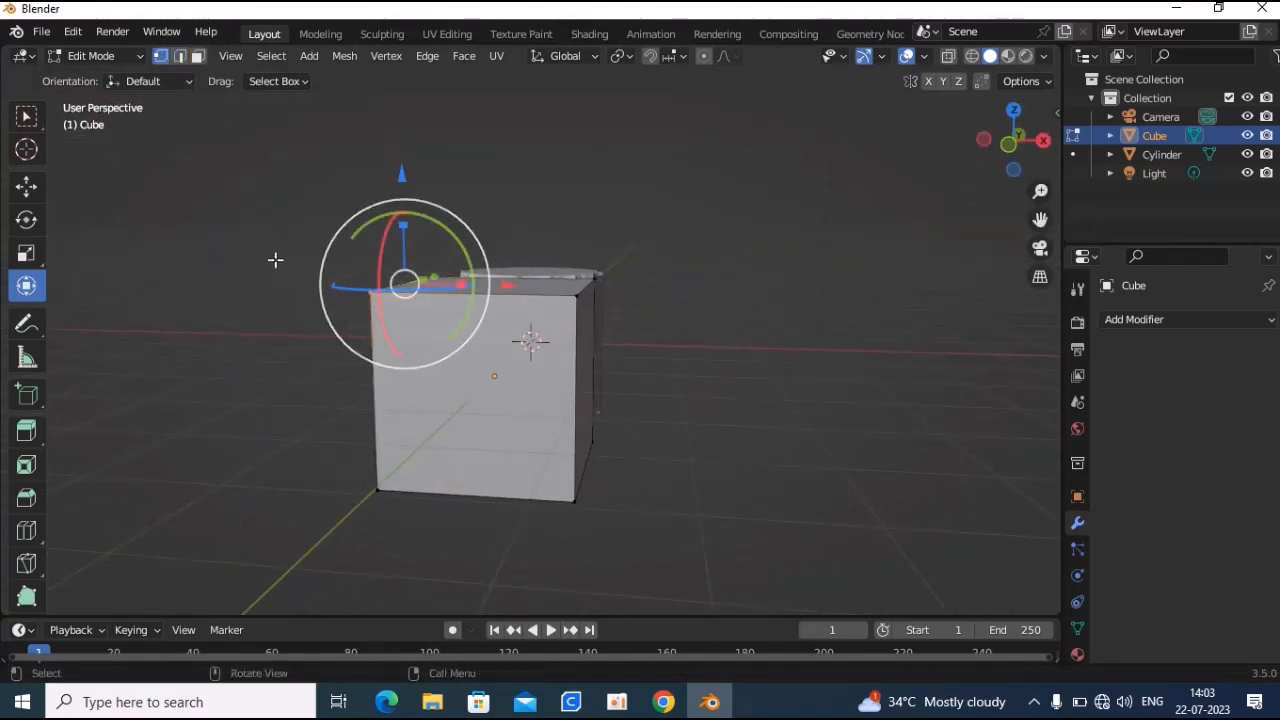
left_click(258, 226)
right_click(247, 287)
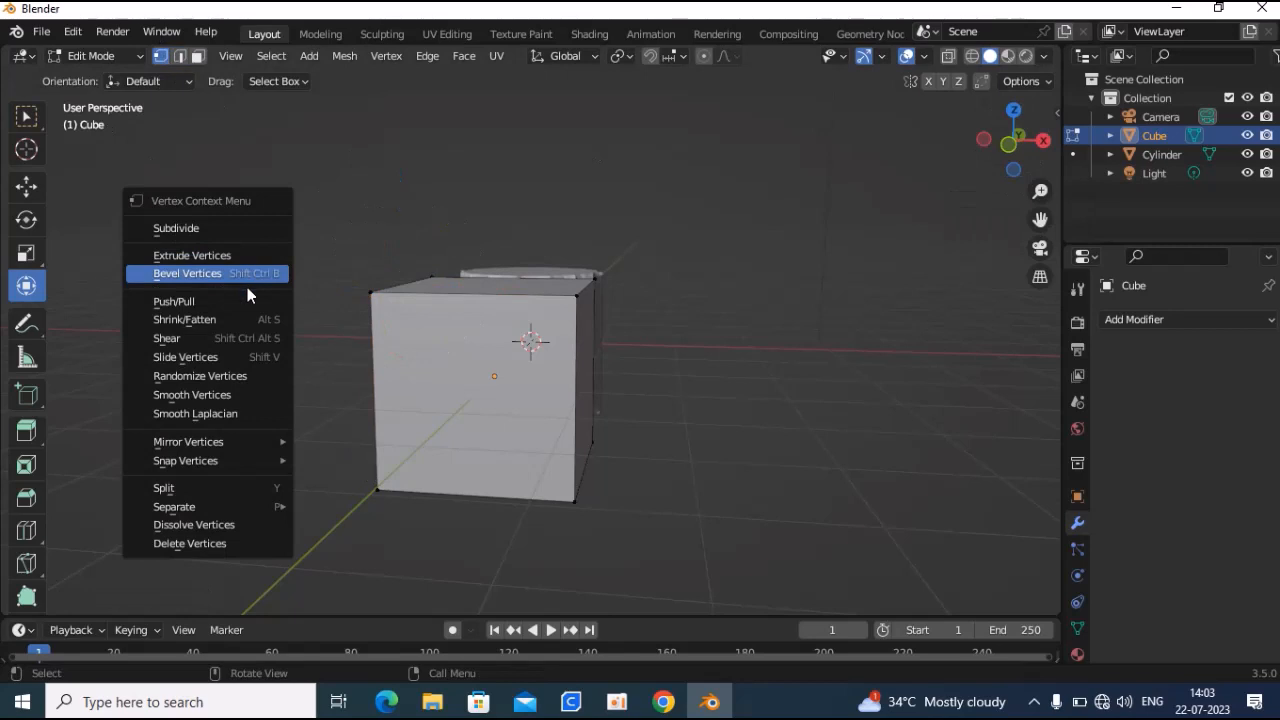
left_click(373, 290)
left_click_drag(480, 292, 334, 317)
left_click_drag(1011, 143, 866, 200)
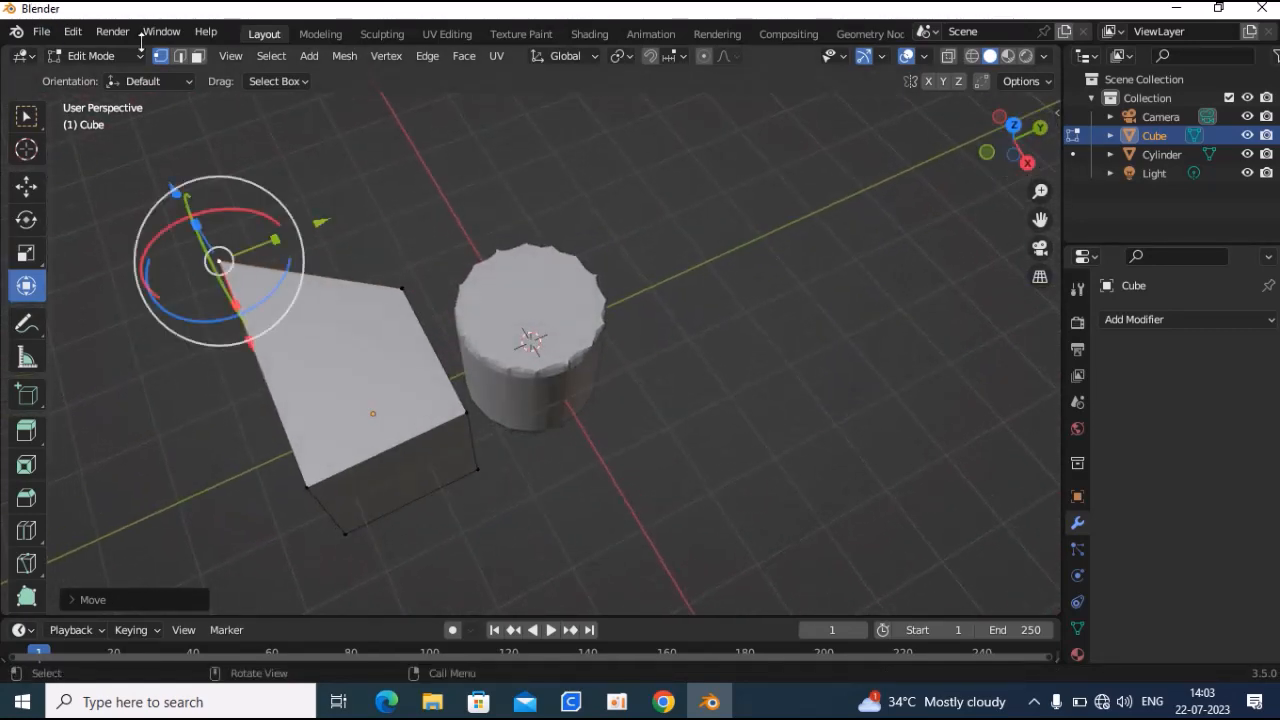
Return to Object Mode and delete the deformed cube
left_click(88, 56)
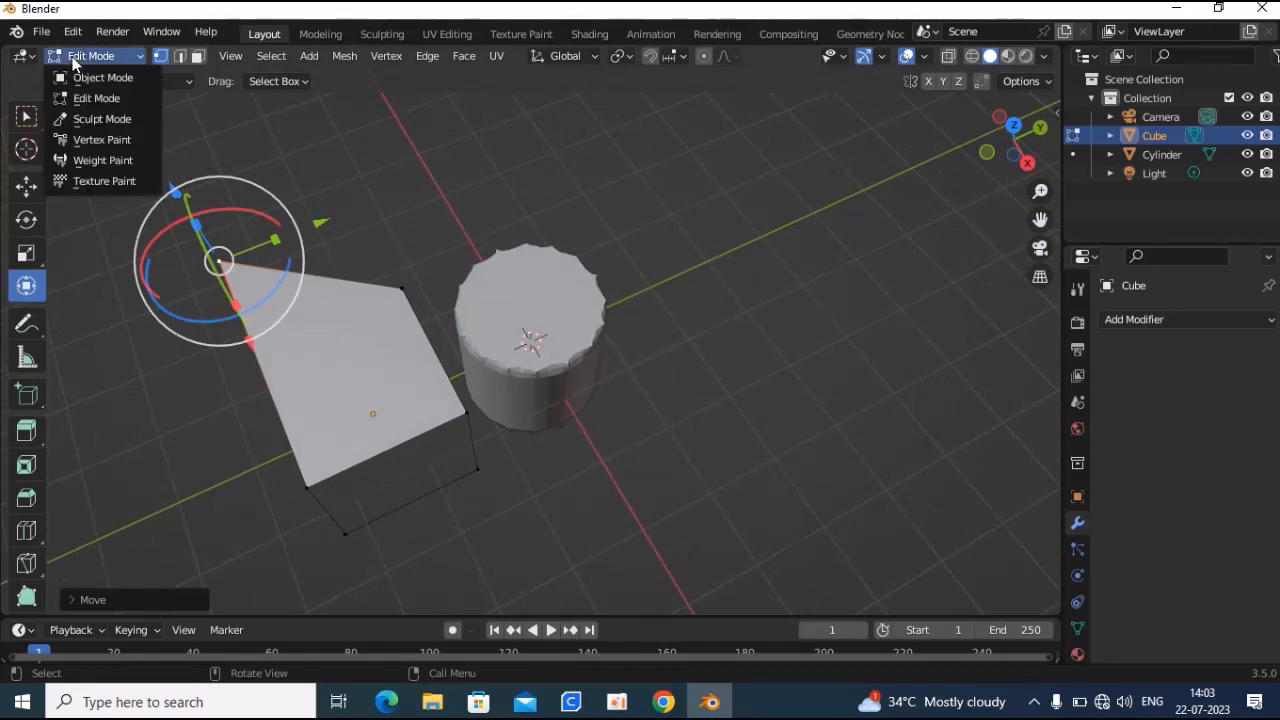
left_click(78, 77)
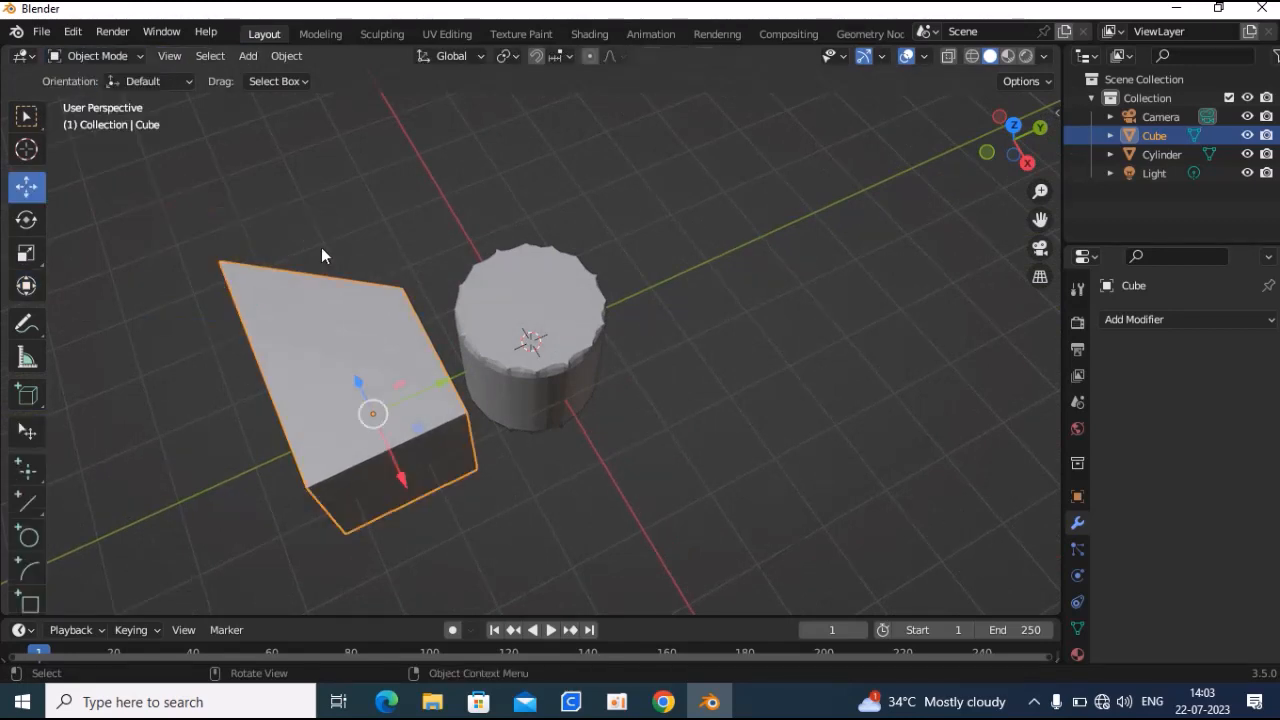
key("Delete")
Select the cylinder, enter Edit Mode on it and activate the box selection tool
left_click(537, 311)
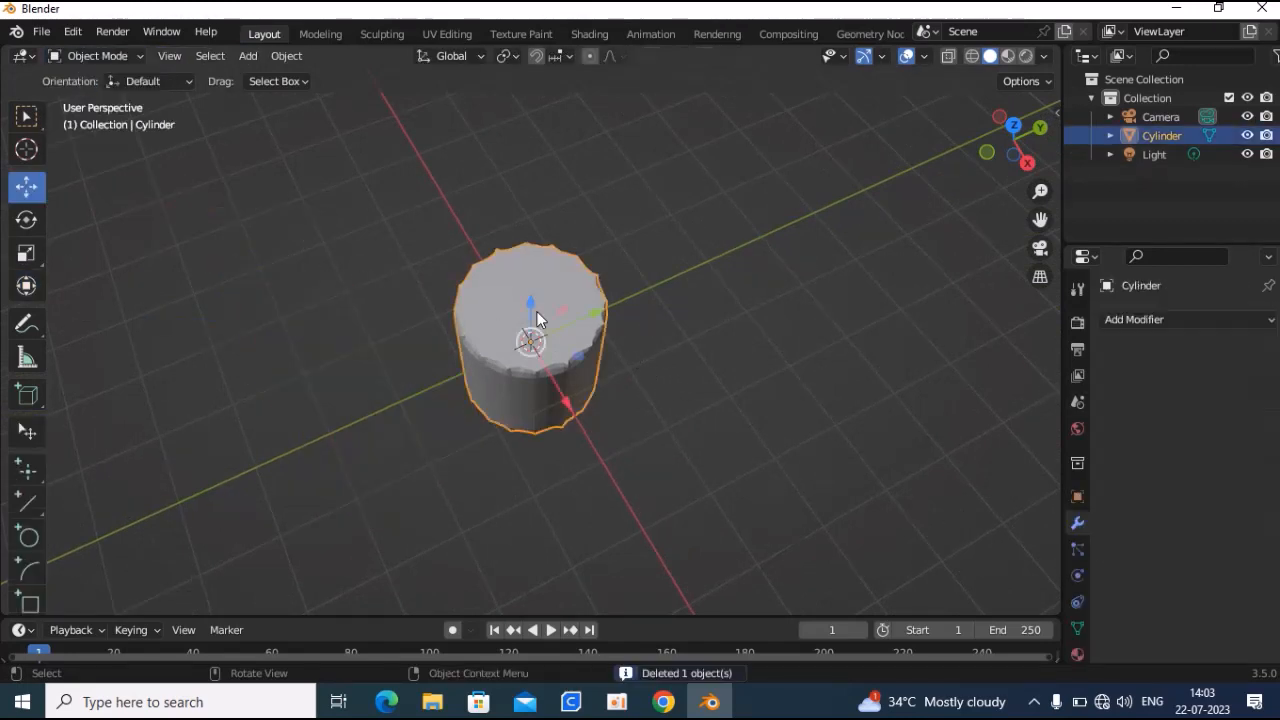
left_click(109, 60)
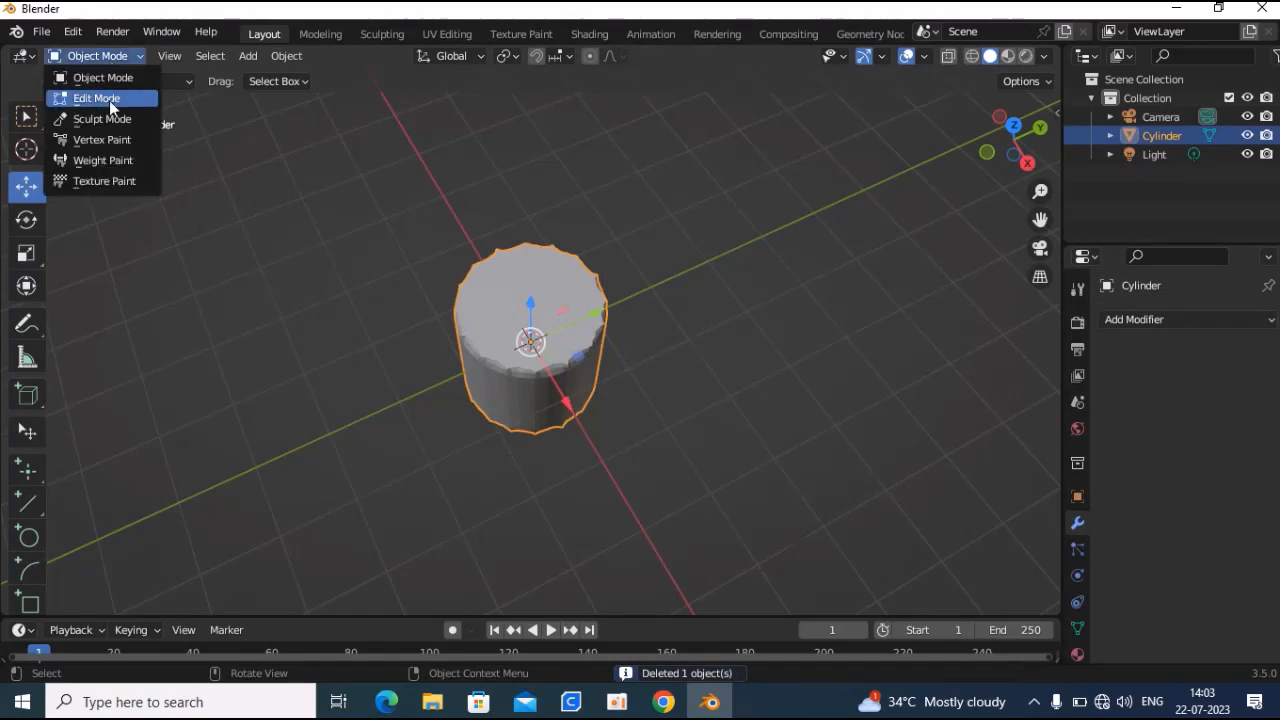
left_click(108, 96)
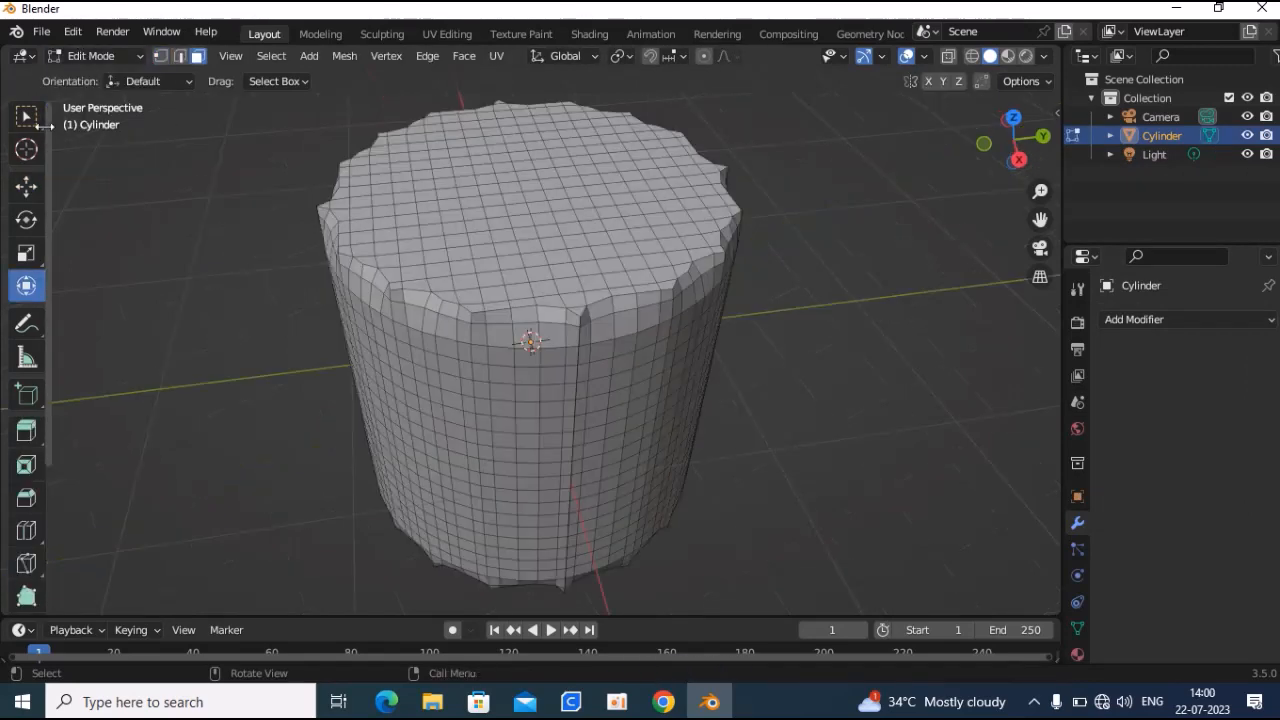
left_click(26, 118)
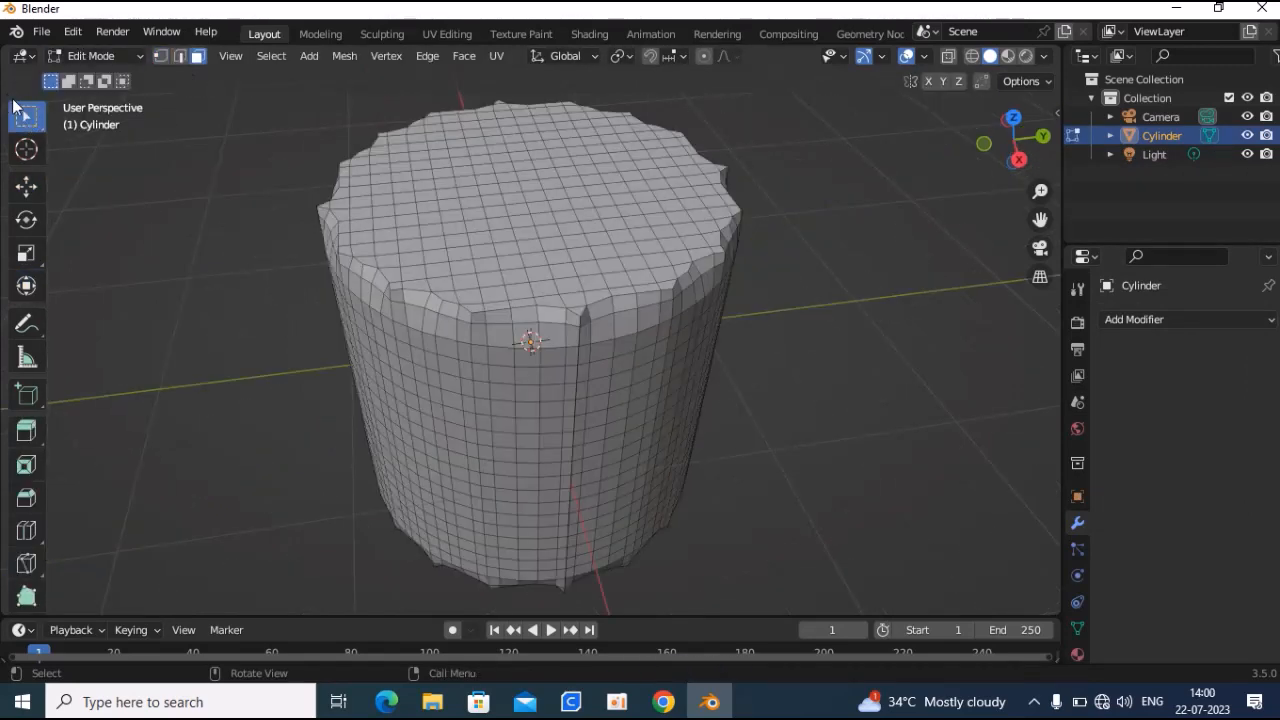
Box-select one patch of faces on the cylinder's top, replace it with a second patch, and clear the selection
left_click_drag(421, 163, 509, 248)
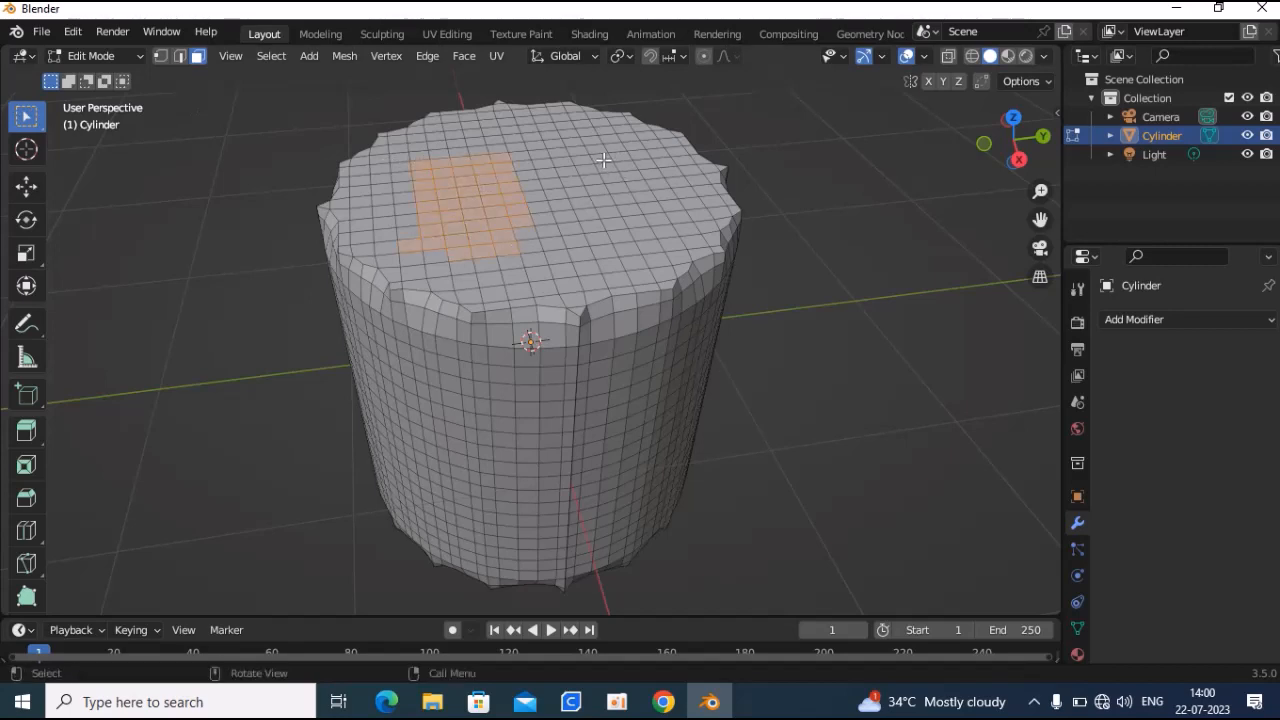
left_click_drag(604, 160, 634, 244)
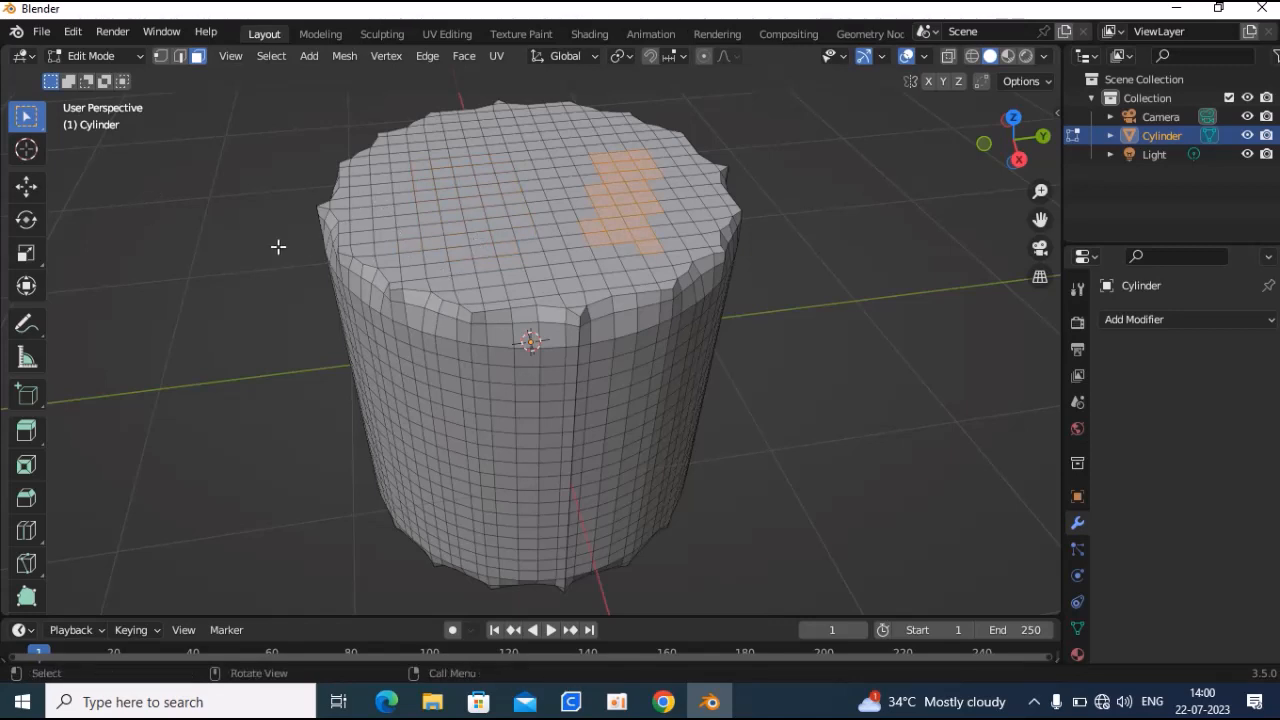
left_click(246, 245)
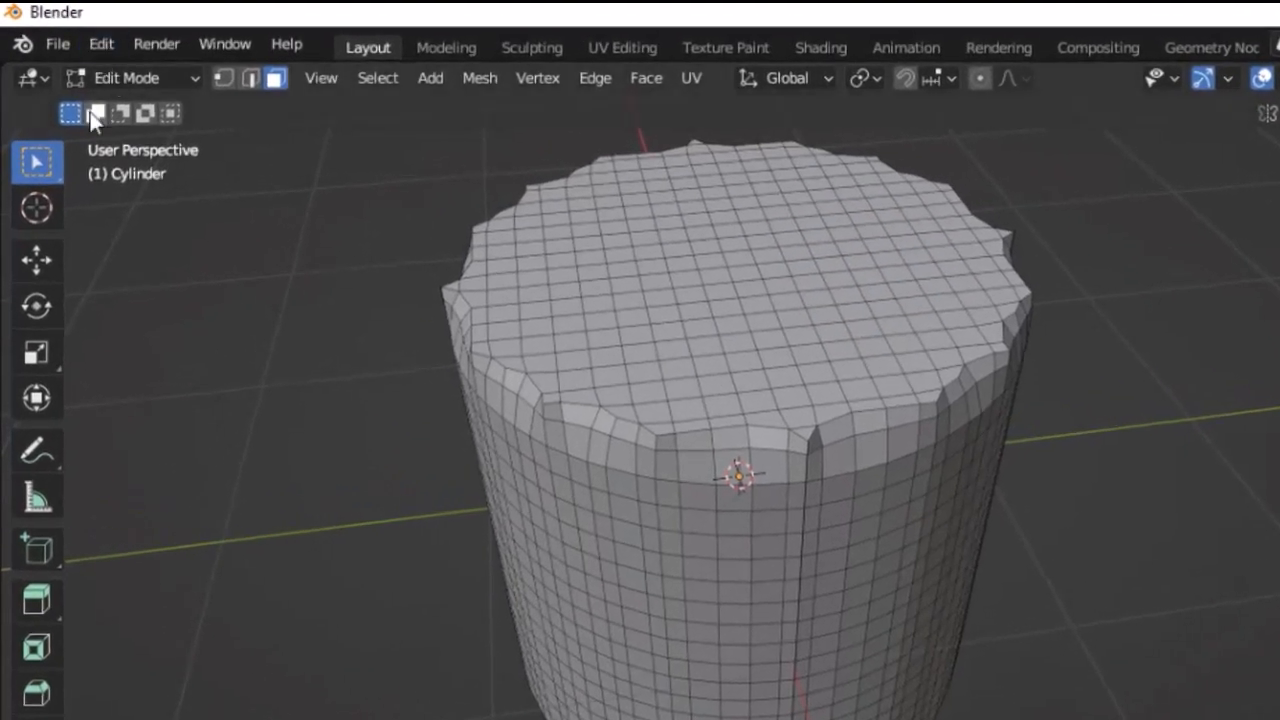
Set box selection to Extend, select two separate patches of faces on the cylinder's top, and undo both selections
left_click(94, 113)
left_click_drag(568, 238, 678, 320)
left_click_drag(797, 215, 853, 350)
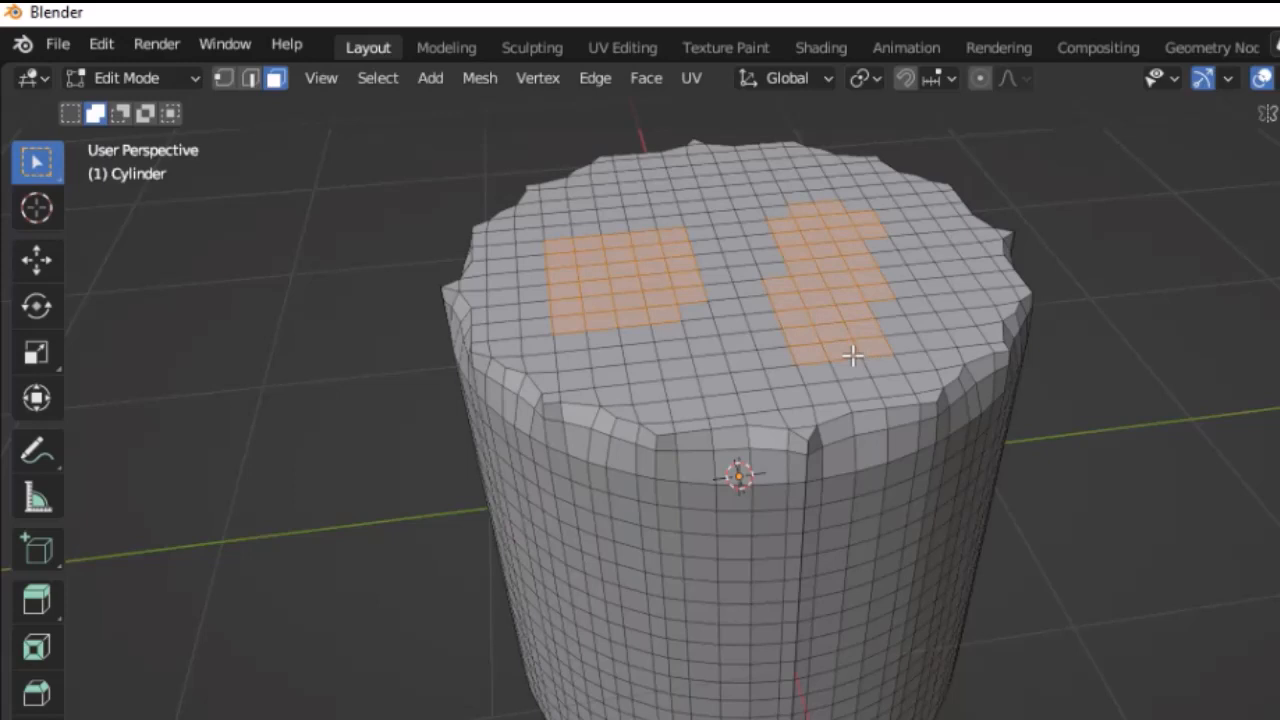
key("ctrl+z")
key("ctrl+z")
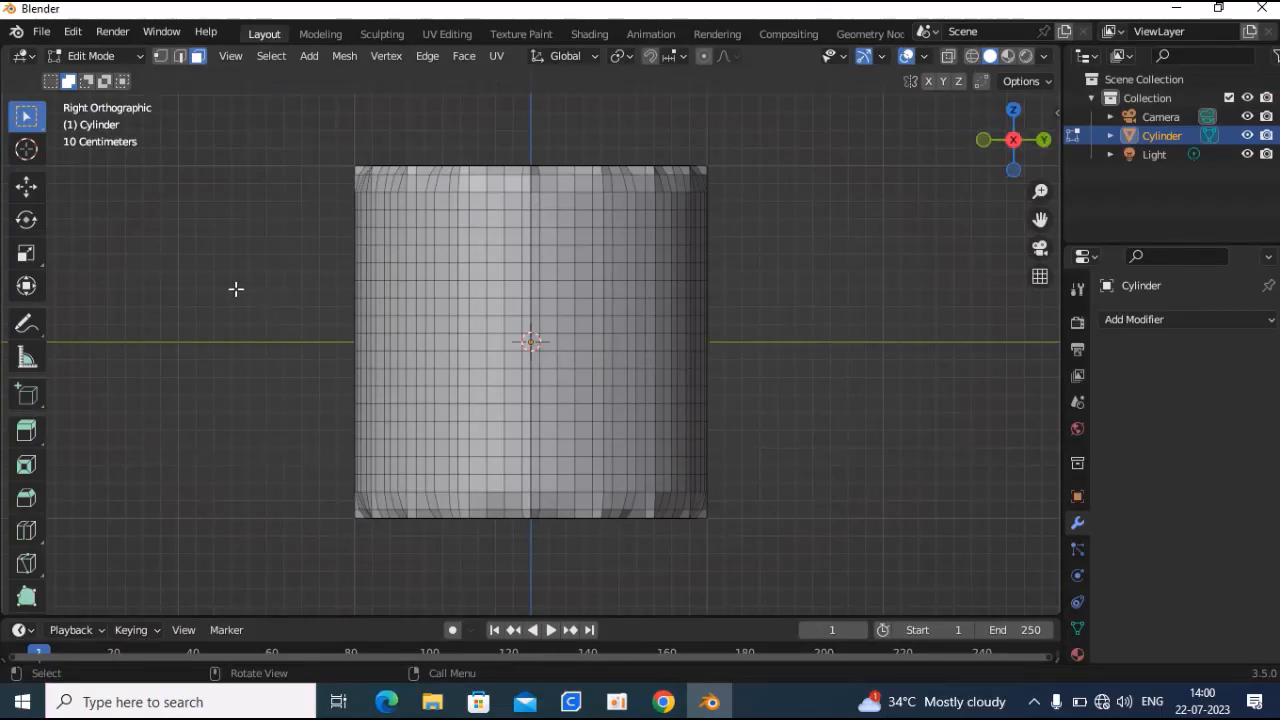
Box-select the faces of the cylinder's lower two thirds in right view, and subtract a central rectangular block from the selection
left_click_drag(240, 288, 874, 702)
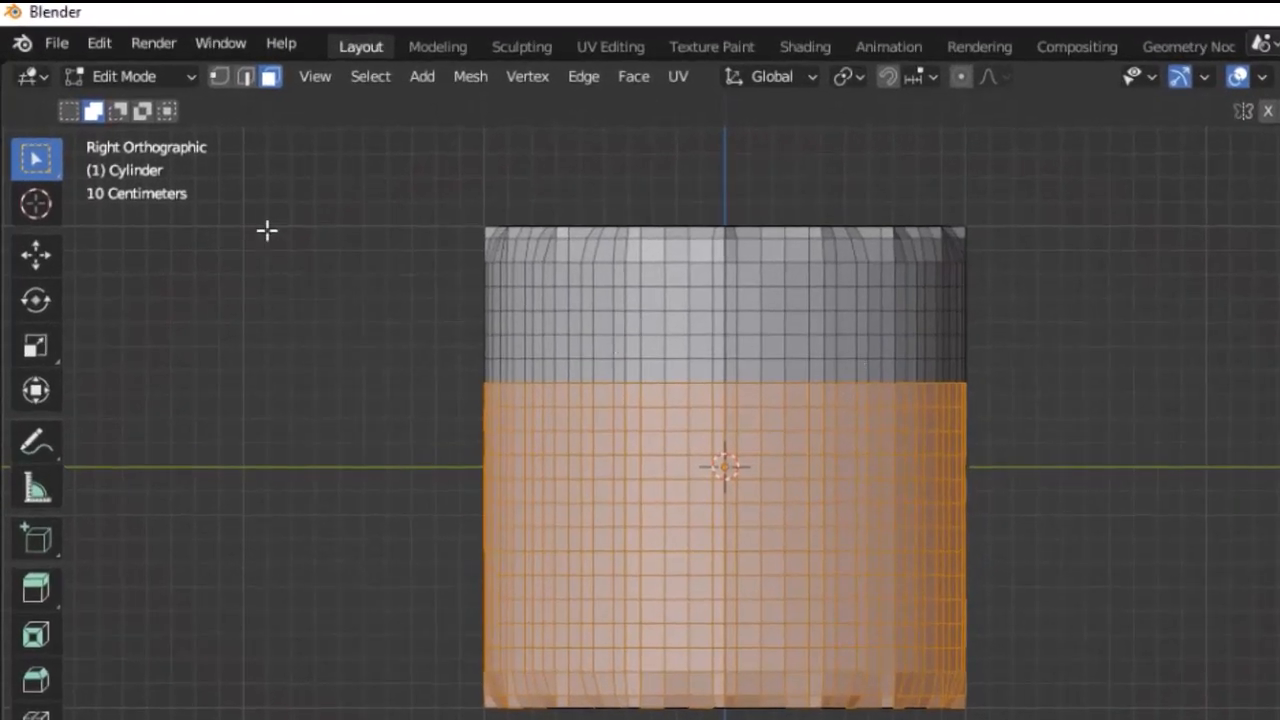
left_click(116, 110)
left_click_drag(600, 348, 824, 574)
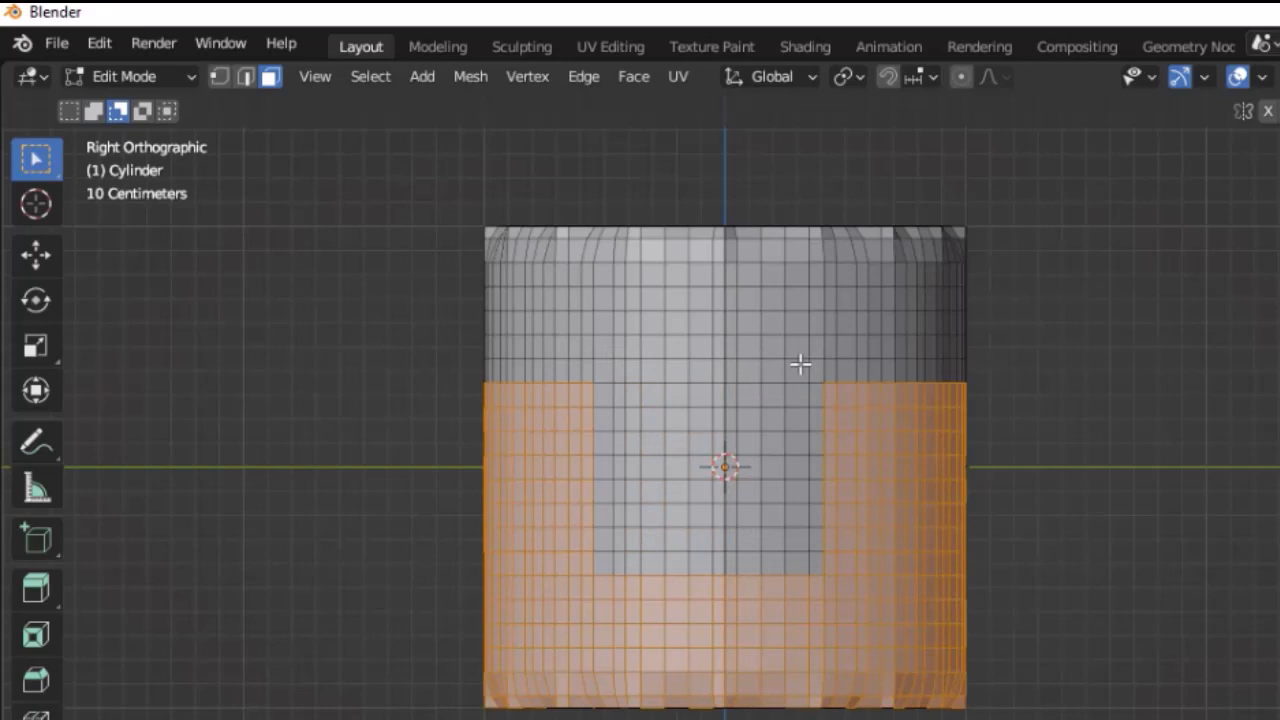
Invert the selection within a box across the cylinder's upper and middle area, and draw a smaller box in Intersect mode
left_click(143, 111)
left_click_drag(244, 123, 1069, 526)
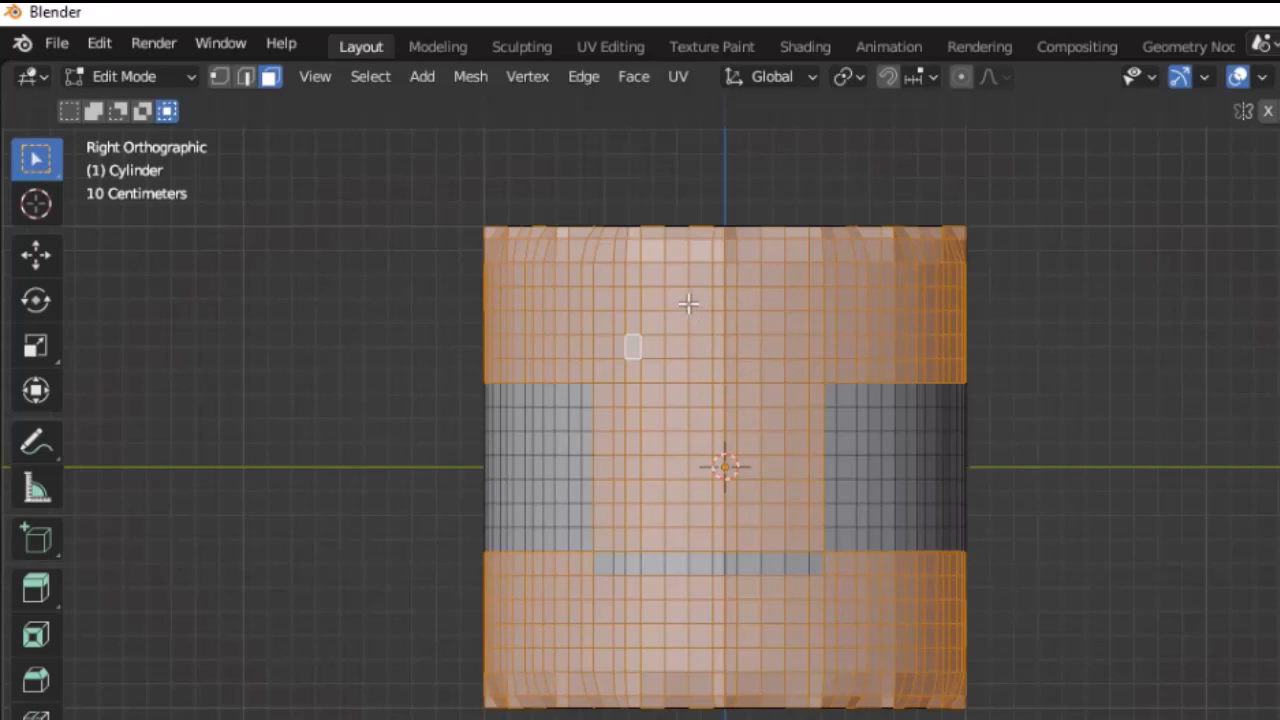
left_click_drag(697, 295, 920, 473)
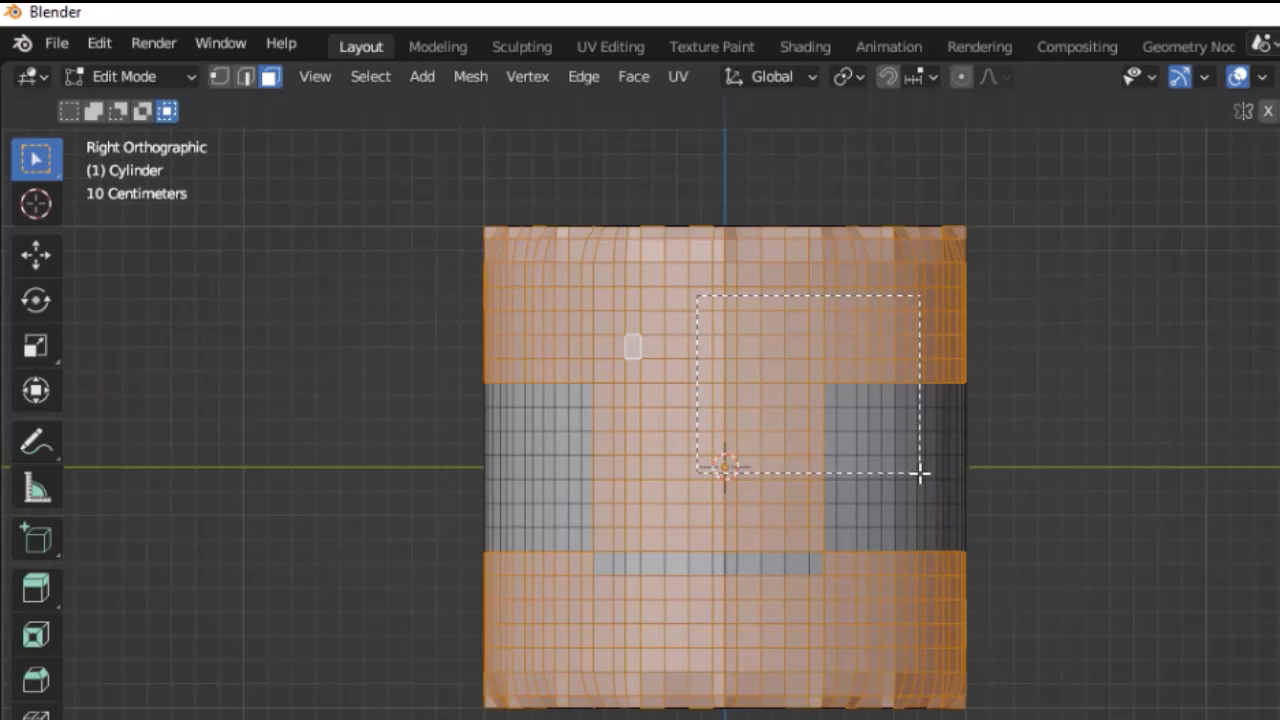
left_click_drag(920, 473, 918, 472)
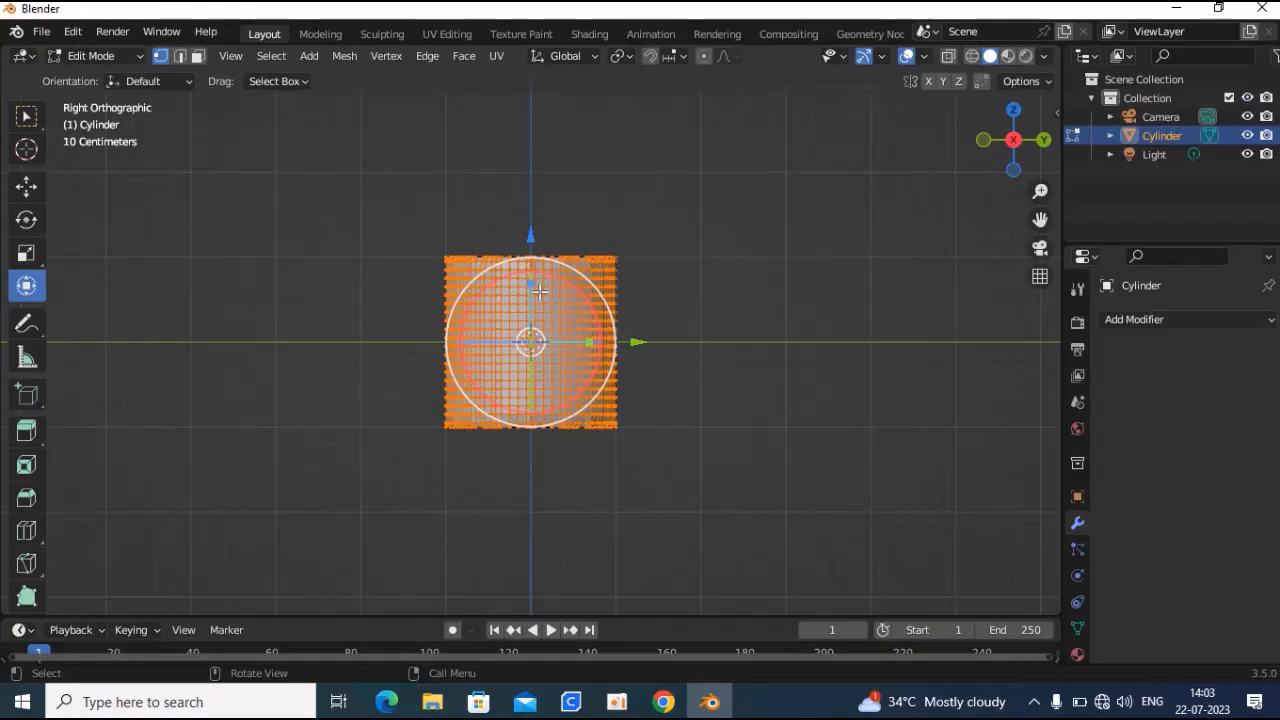
Stretch the fully selected cylinder mesh along Z to about one and a half times its height, and clear the selection
left_click_drag(540, 291, 540, 255)
left_click(323, 211)
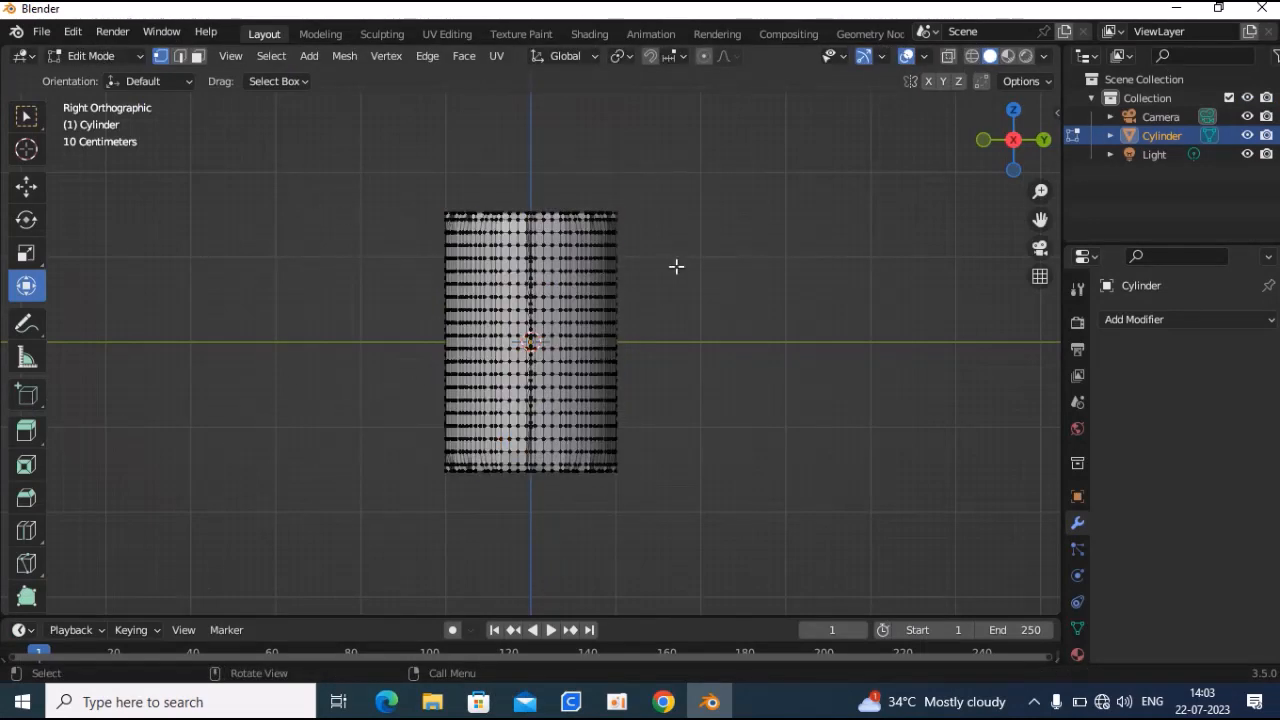
Circle-select round vertex patches on the cylinder's upper and lower side areas in right view, try smaller and larger circle sizes, and exit circle selection
scroll(491, 409, "up", 1)
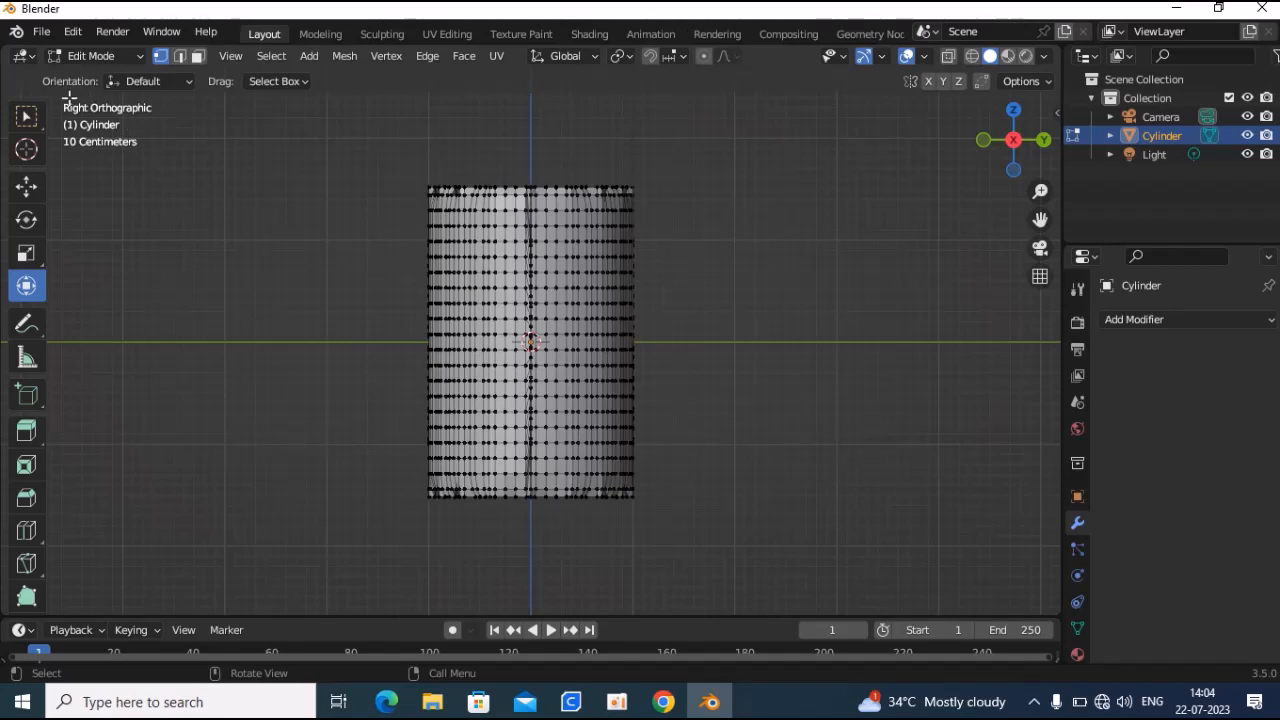
key("w")
left_click(285, 57)
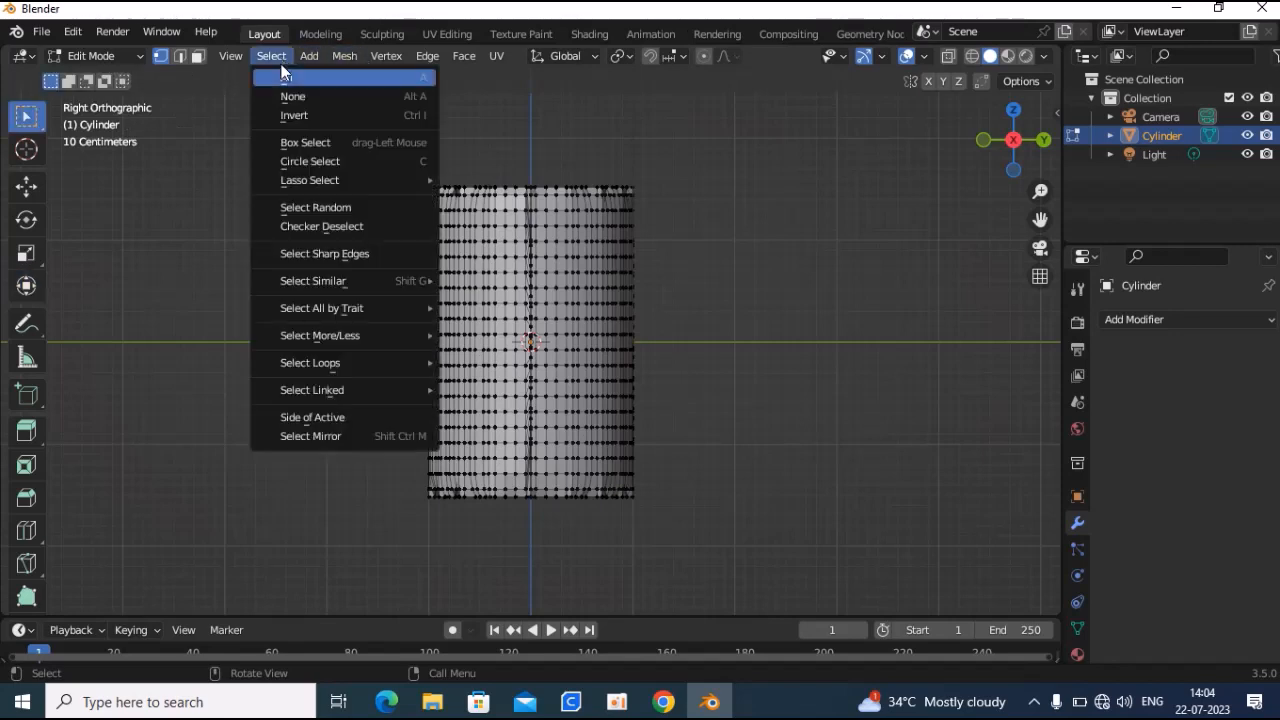
left_click(316, 163)
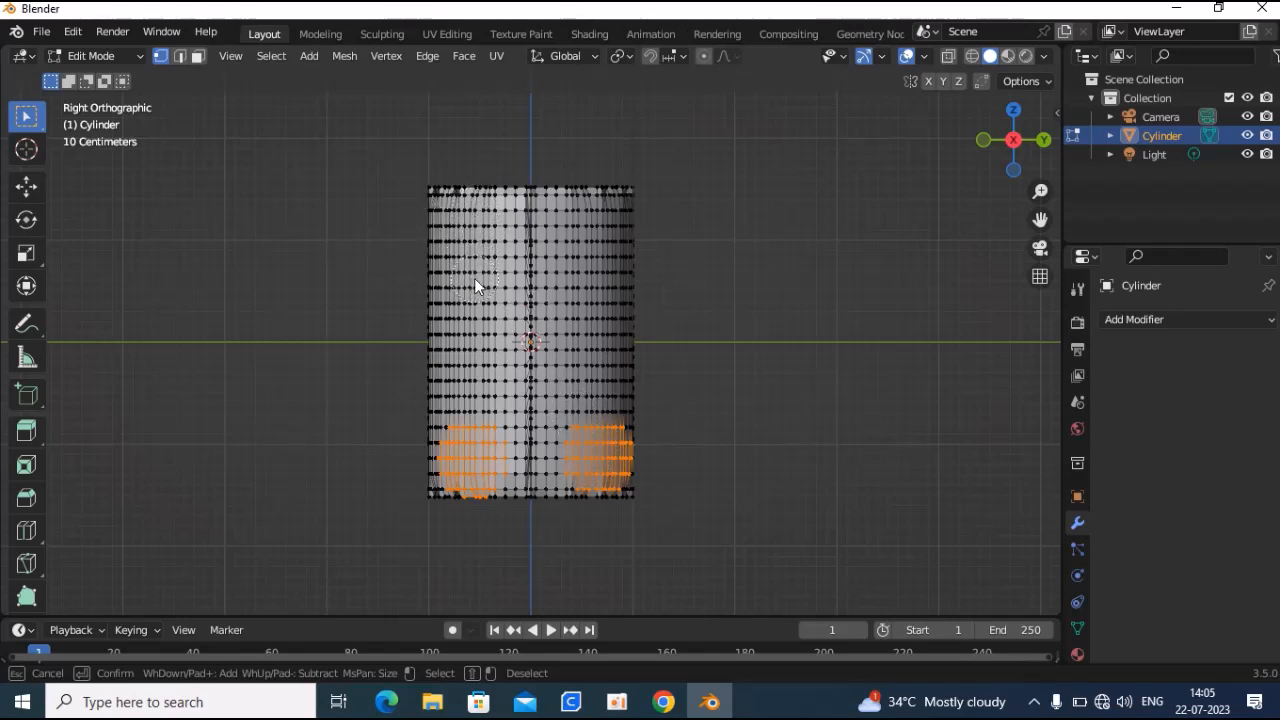
left_click_drag(475, 278, 483, 278)
mouse_move(598, 275)
left_mouse_down()
mouse_move(600, 286)
mouse_move(614, 266)
left_mouse_up()
scroll(622, 265, "up", 3)
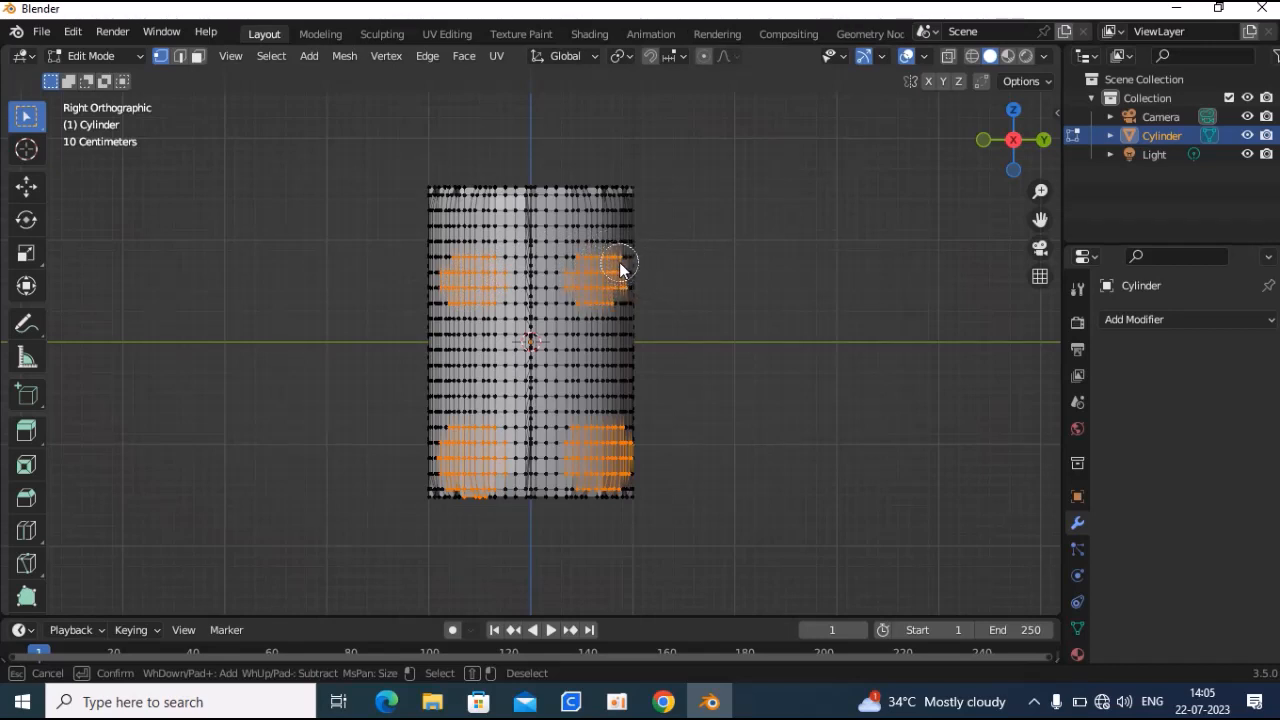
scroll(616, 265, "down", 3)
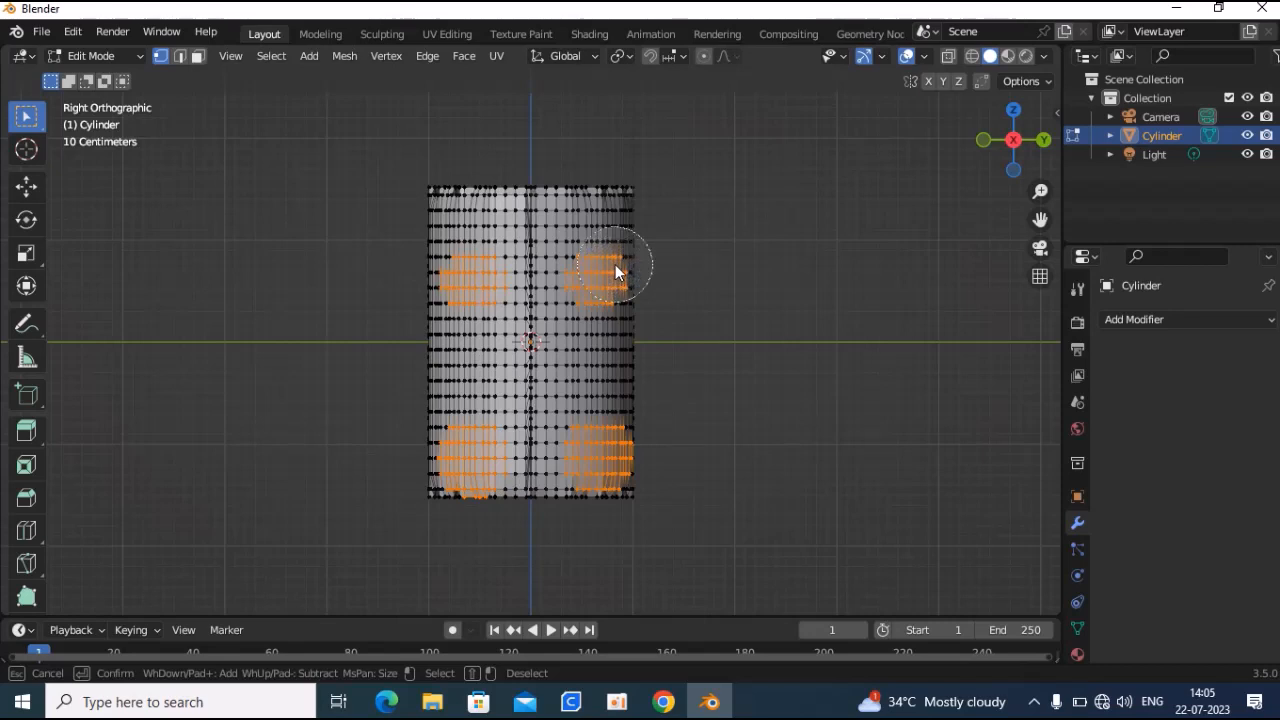
key("Escape")
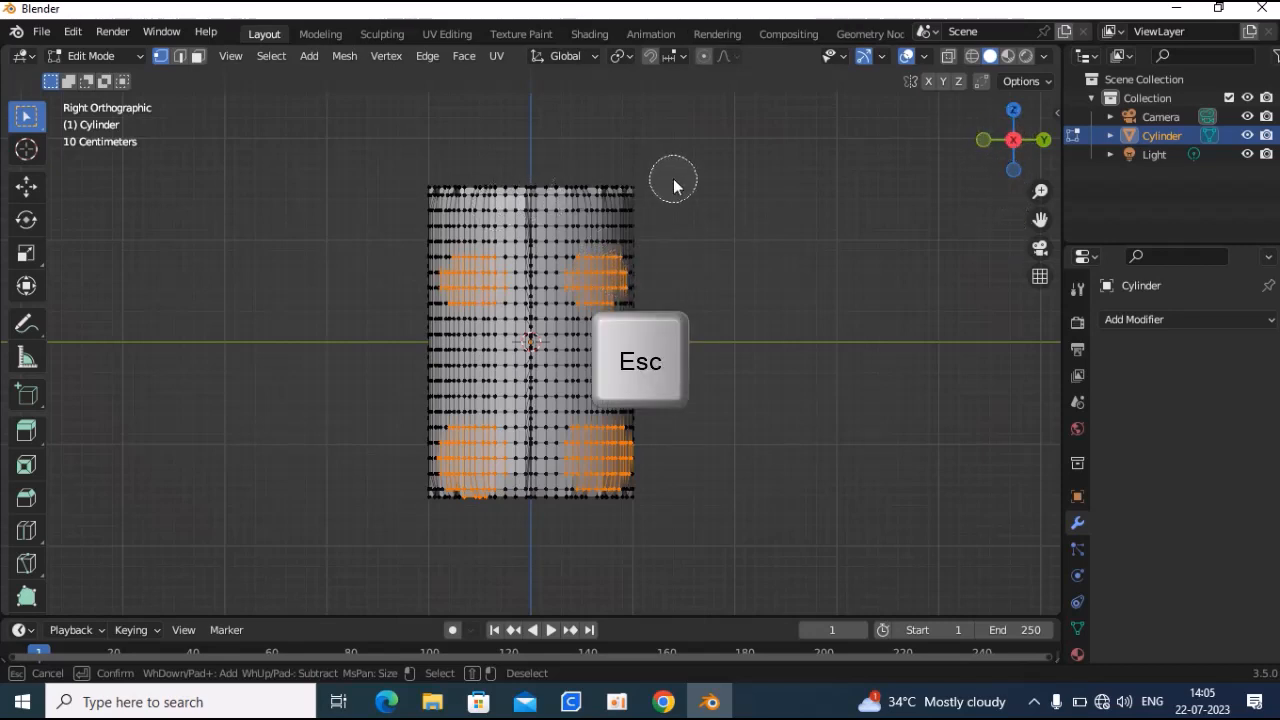
key("Escape")
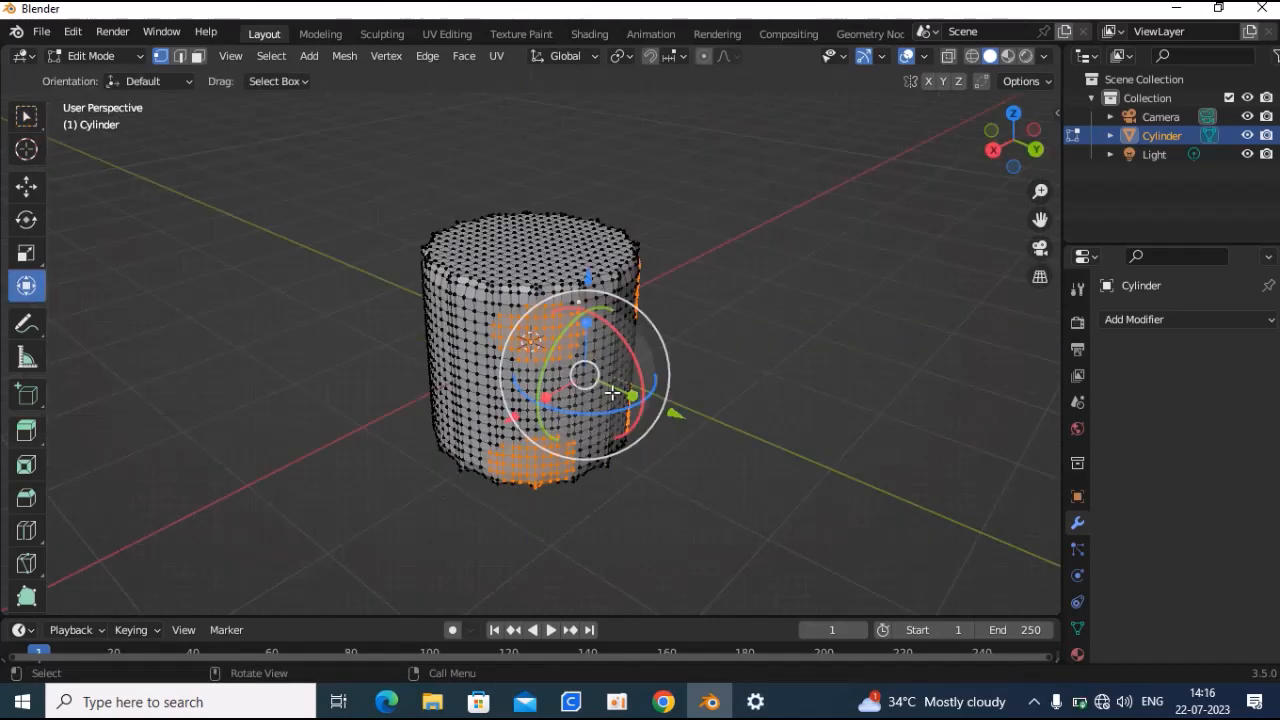
Extrude the selected round patches outward from the cylinder's side in face mode, and clear the selection
left_click_drag(697, 420, 742, 432)
key("ctrl+z")
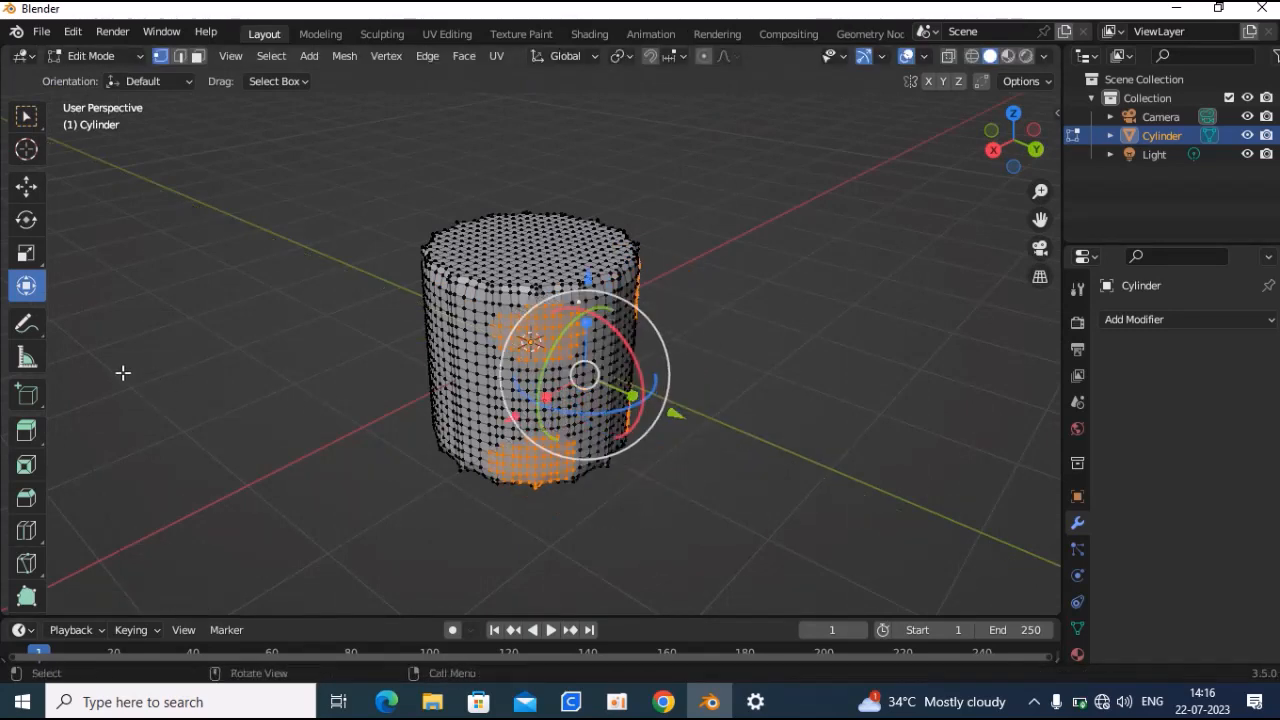
left_click(27, 440)
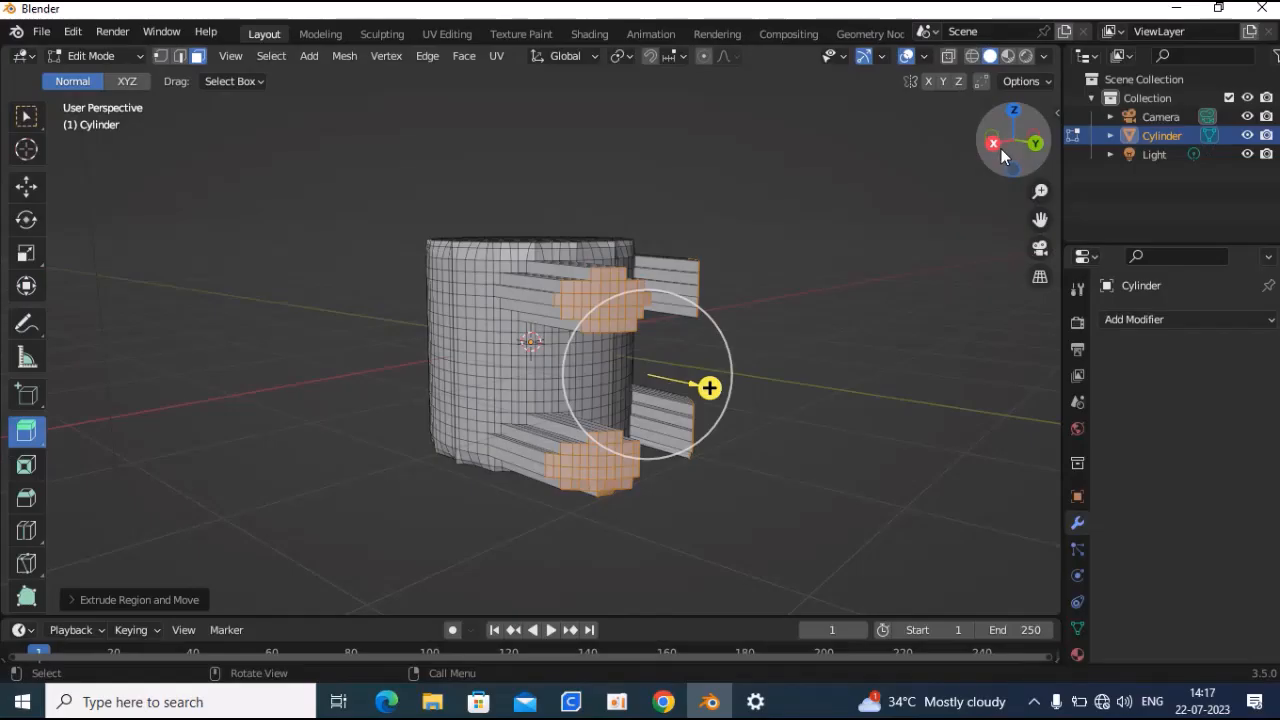
left_click(996, 146)
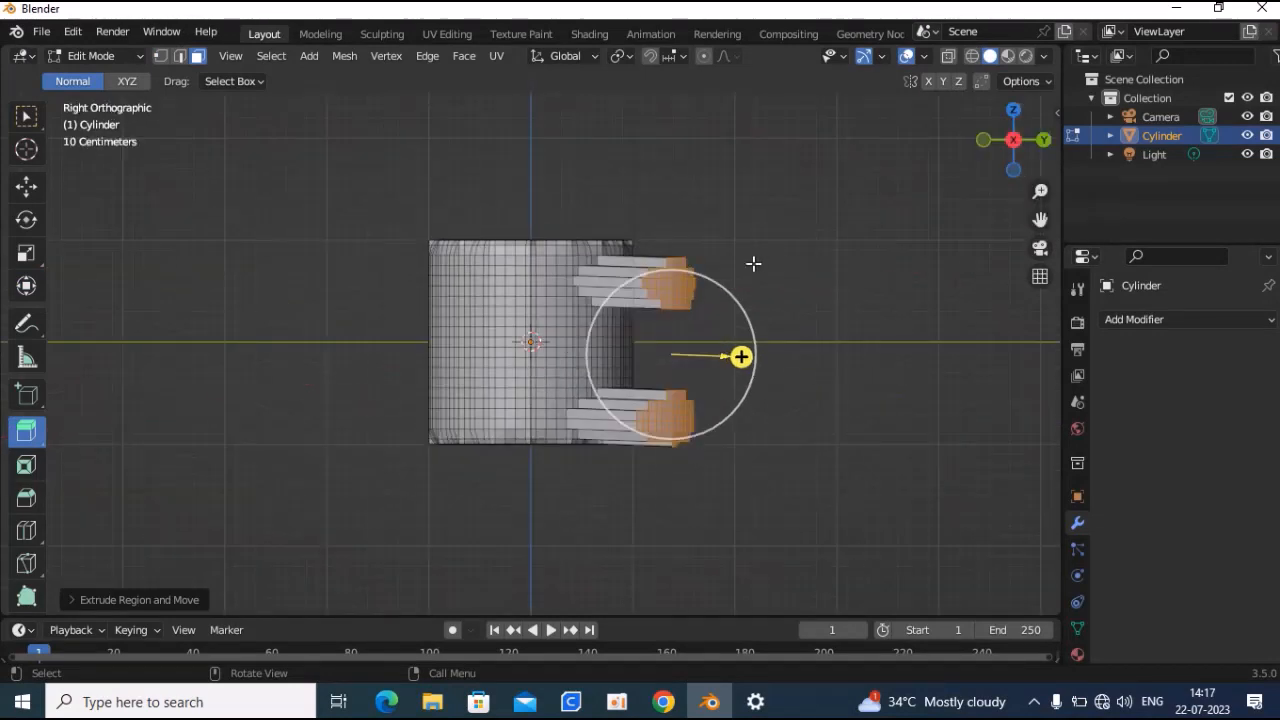
left_click(743, 206)
left_click(27, 117)
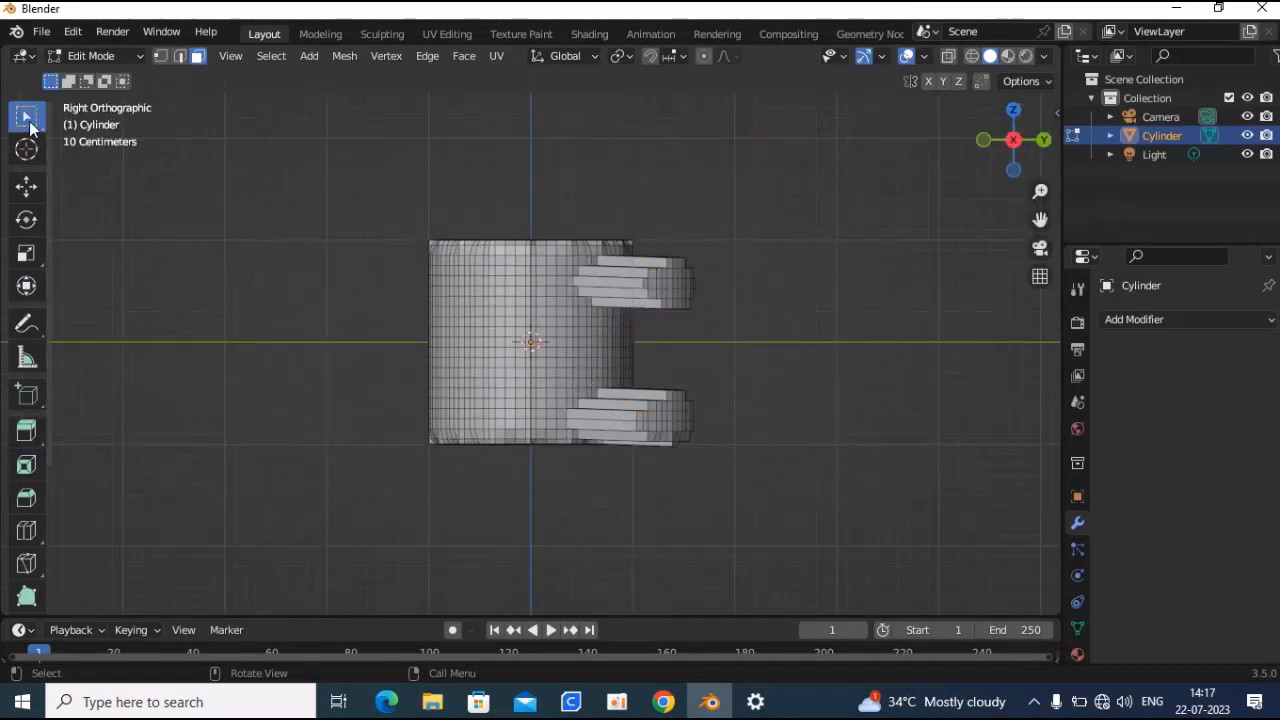
left_click_drag(349, 263, 739, 386)
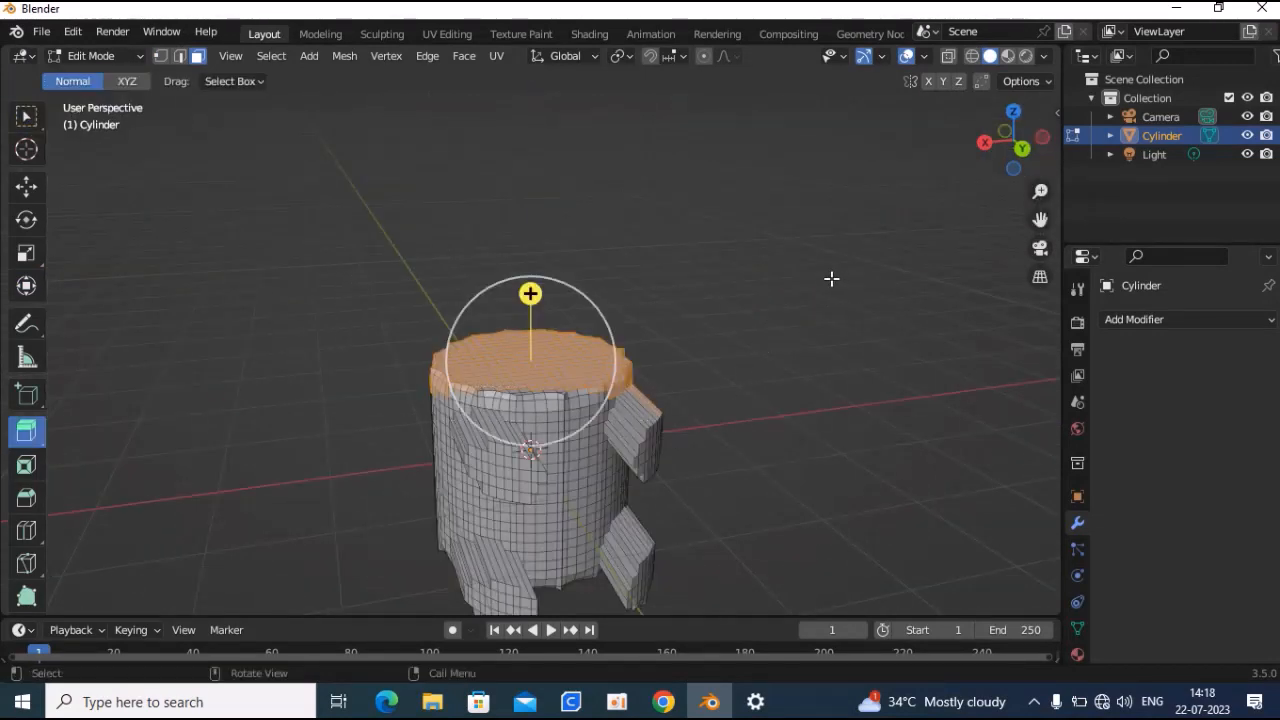
left_click(831, 279)
Box-select the faces of the cylinder's uppermost band and top cap in back view
left_click(1021, 153)
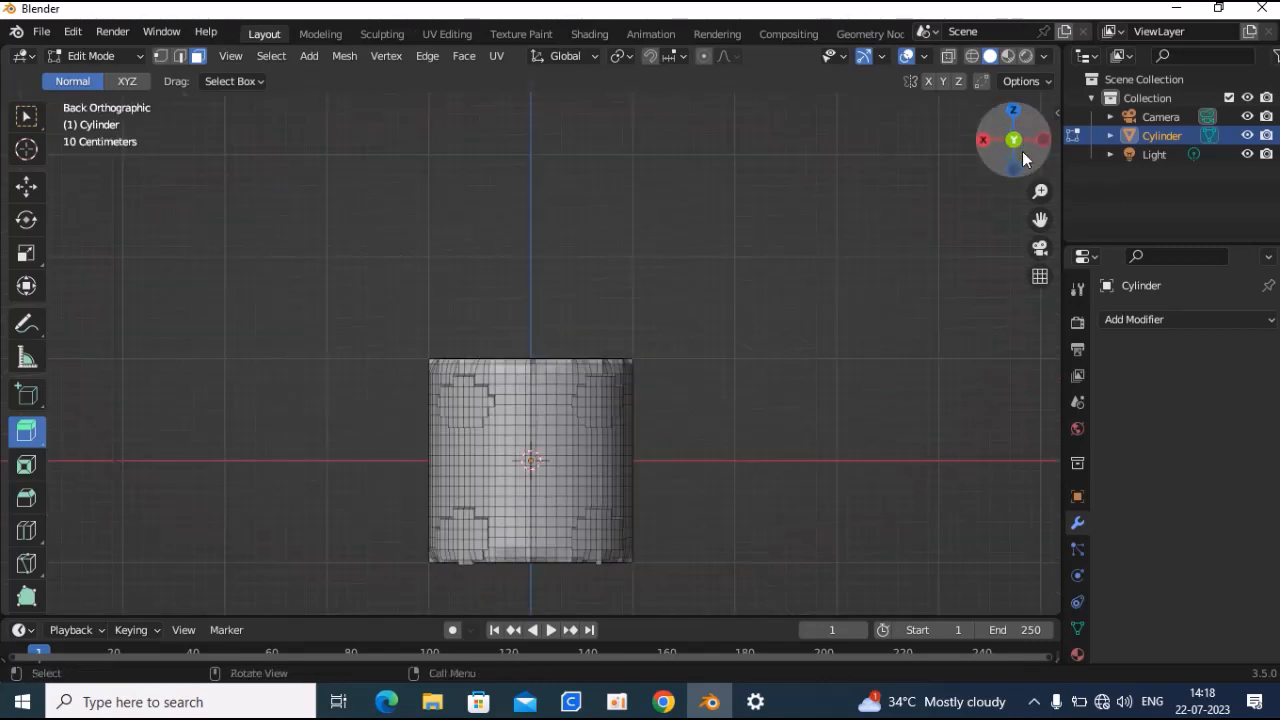
left_click_drag(1023, 158, 1016, 178)
left_click_drag(331, 293, 696, 386)
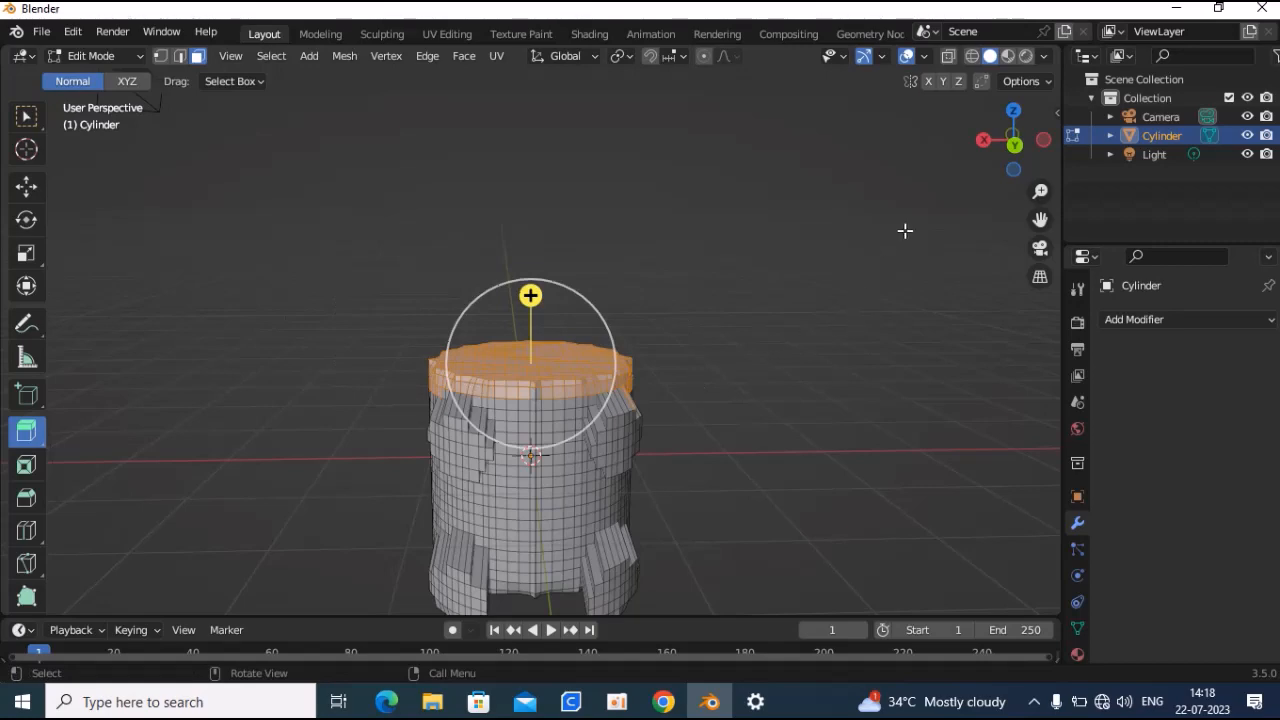
left_click_drag(1009, 168, 1012, 236)
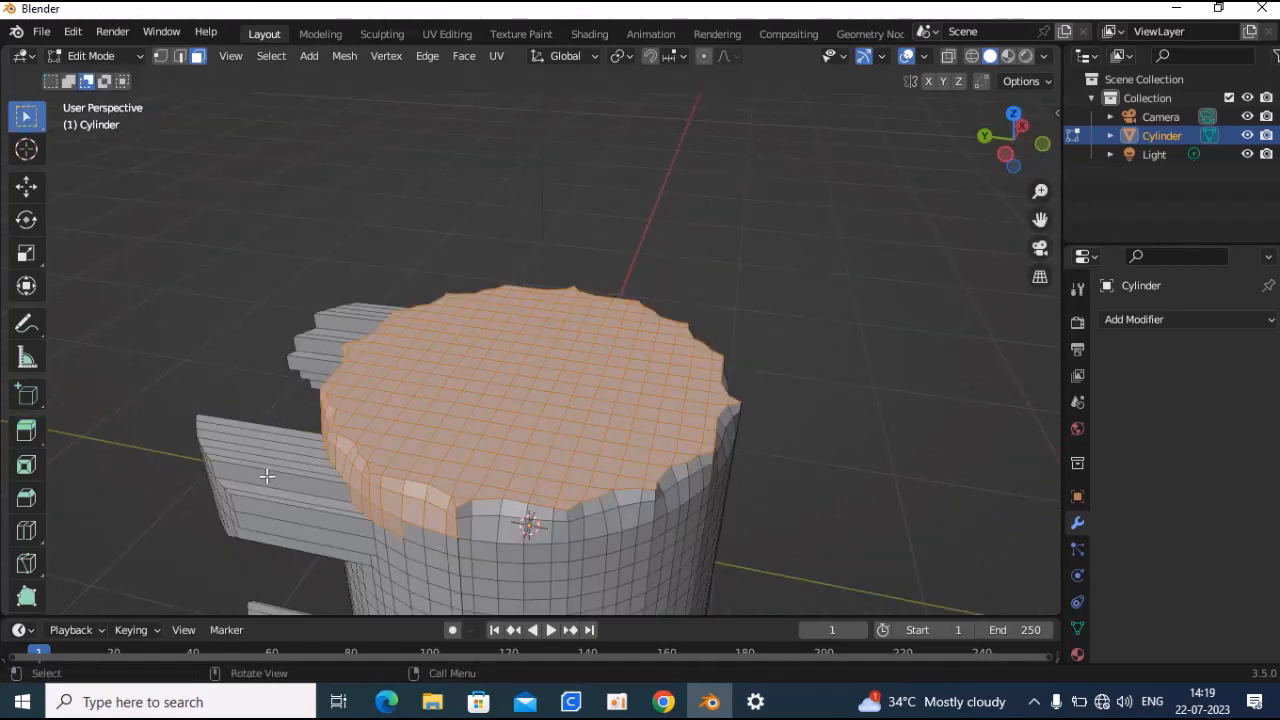
Set box selection to replace the existing selection, and try extruding the cylinder's top faces upward along their normals in left view
left_click(50, 81)
scroll(409, 226, "down", 1)
left_click(23, 434)
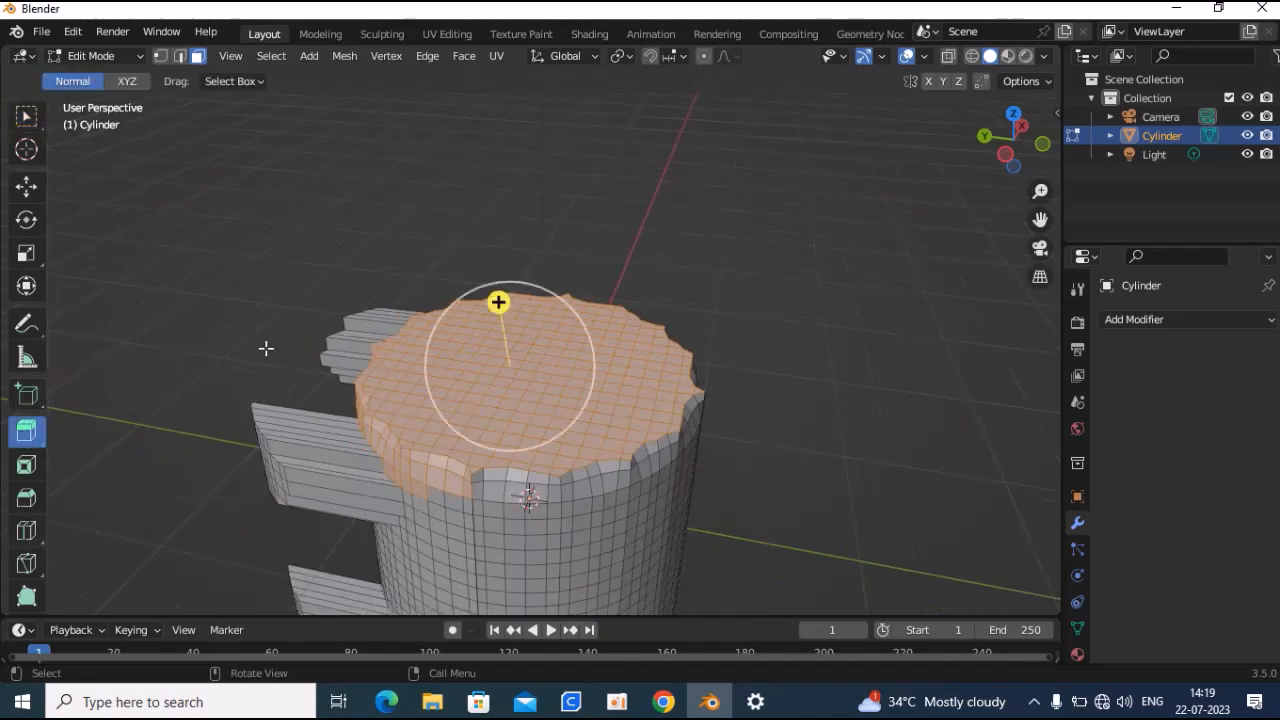
left_click_drag(499, 301, 669, 211)
left_click(1008, 158)
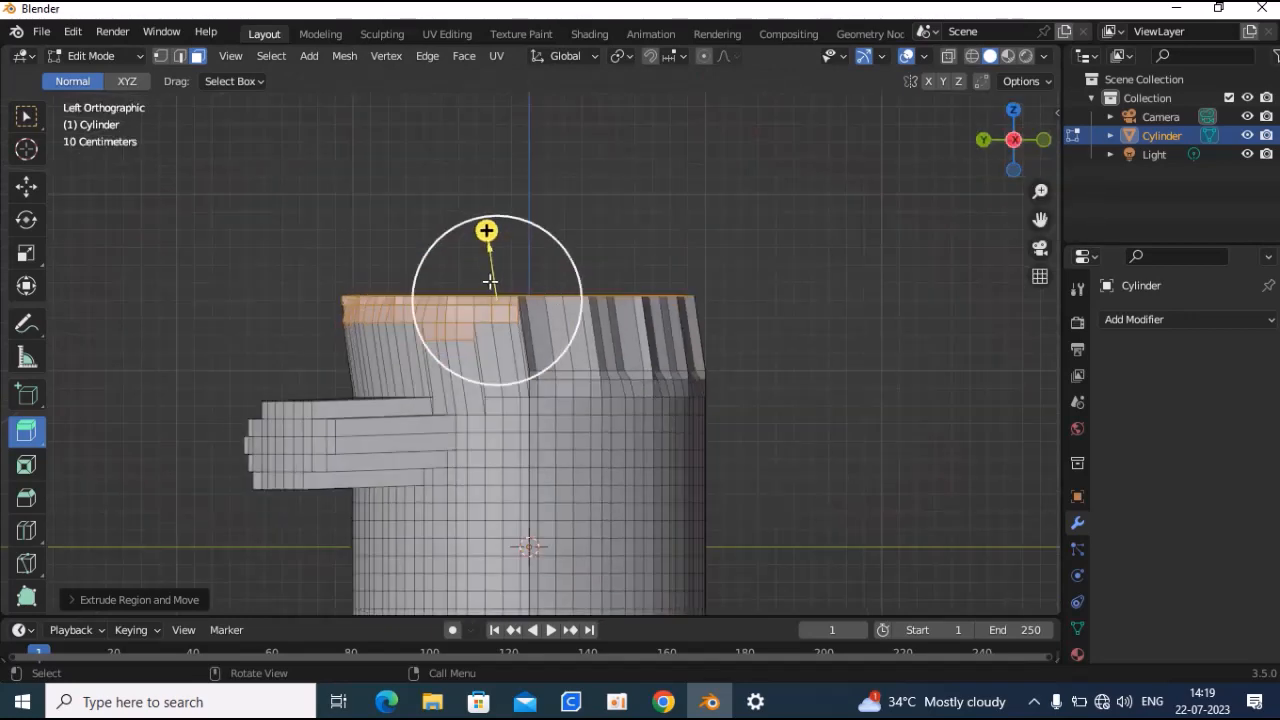
left_click_drag(486, 230, 486, 209)
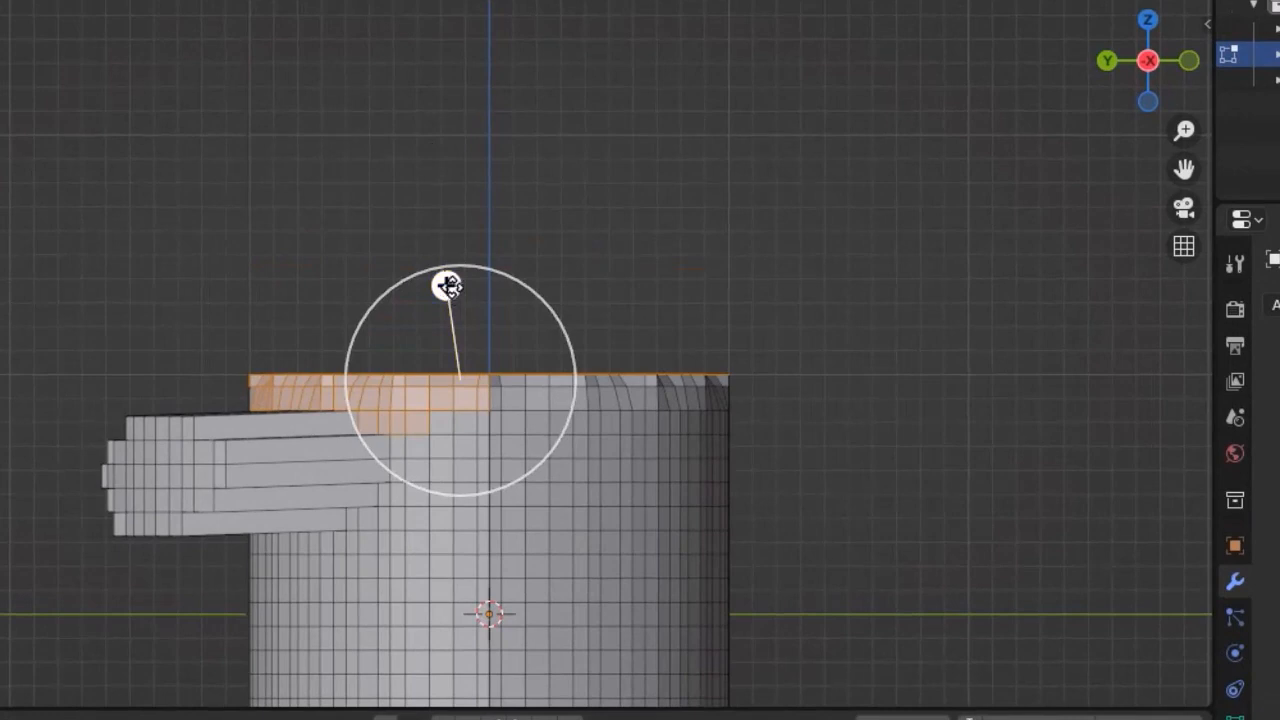
Try extruding the cylinder's top faces upward and shifting them along negative Y, and undo these changes
left_click_drag(447, 287, 421, 119)
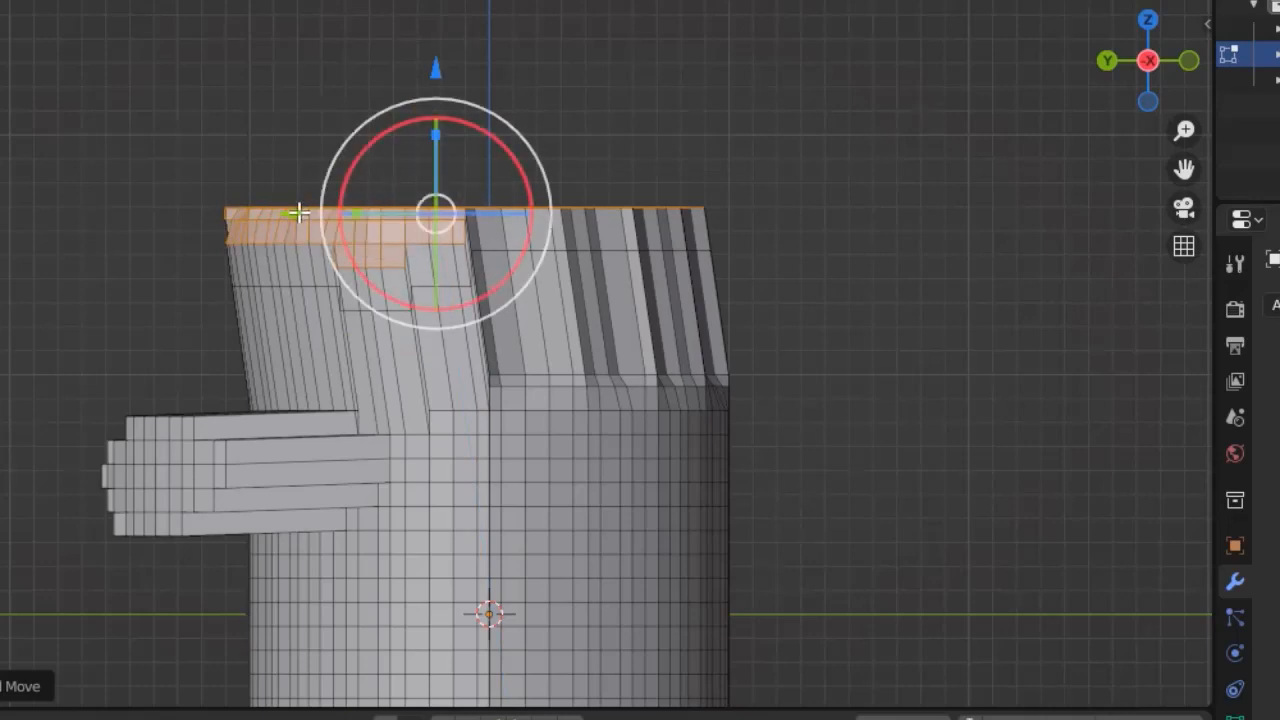
left_click_drag(299, 213, 358, 213)
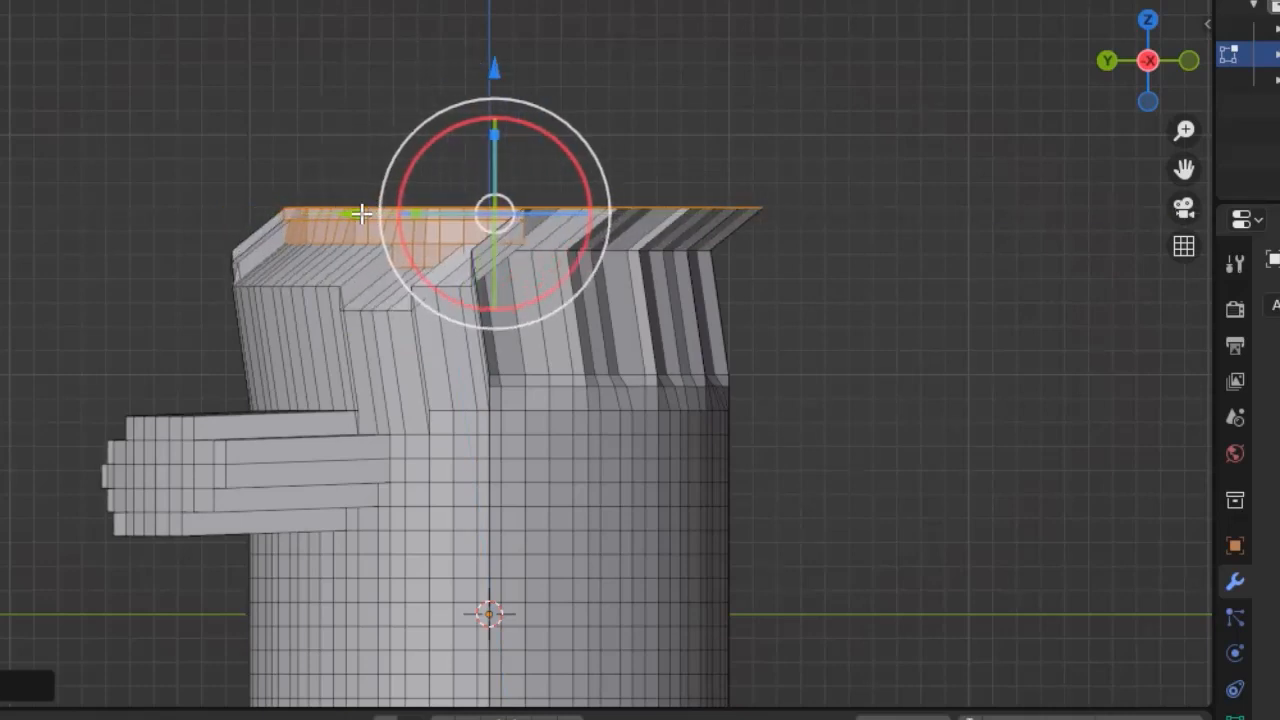
key("ctrl+z")
key("ctrl+z")
key("ctrl+z")
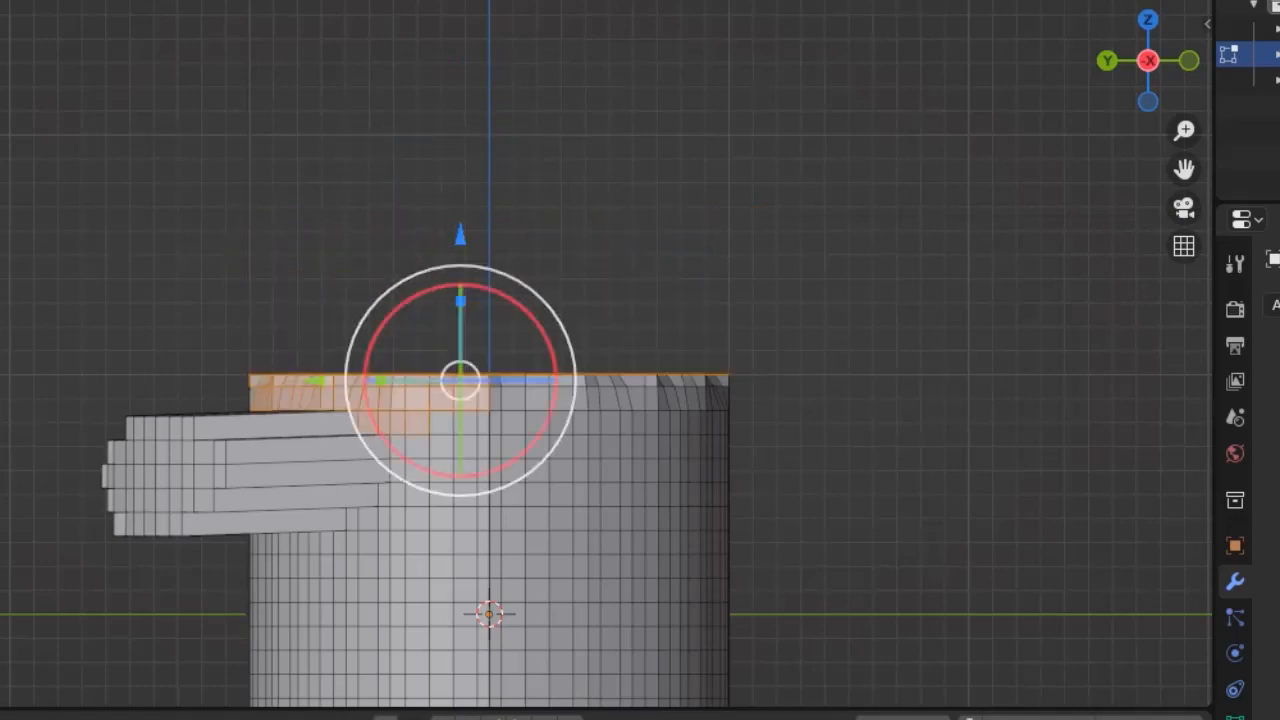
Extrude the cylinder's top faces about 0.85 m along their normals, and move them along Y so the extrusion stands straight
left_click_drag(446, 286, 500, 70)
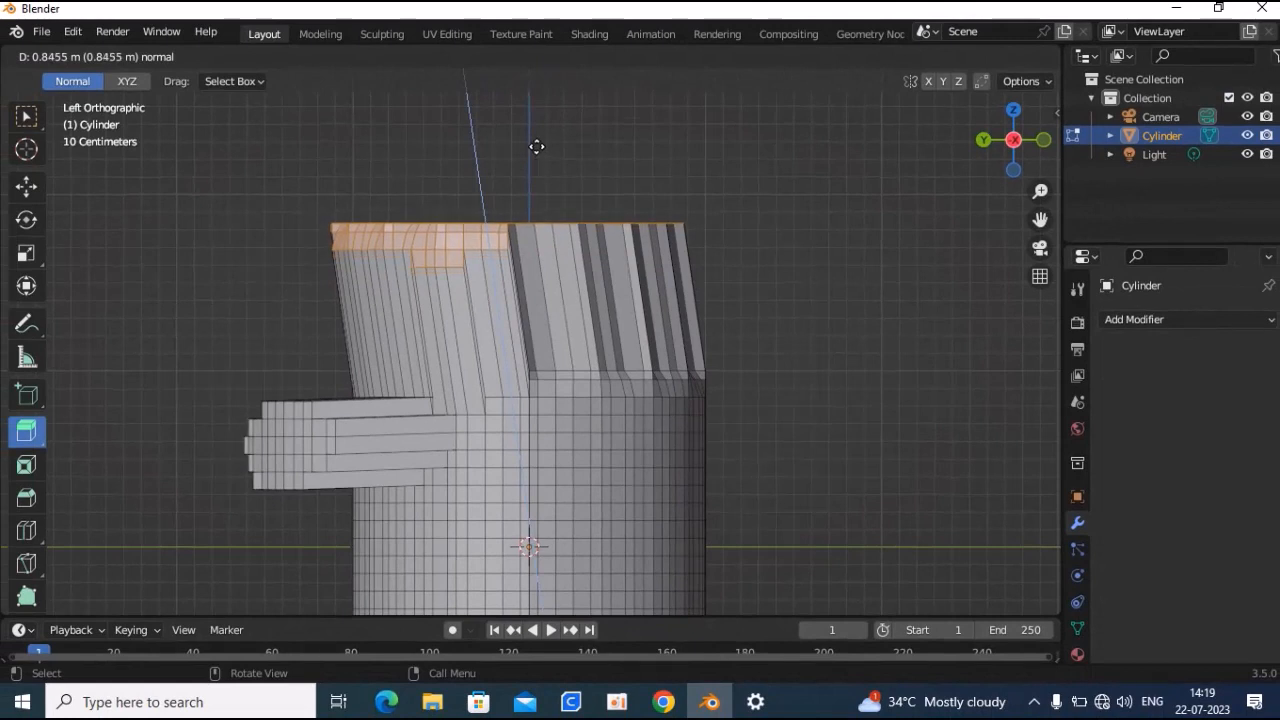
left_click_drag(537, 147, 535, 145)
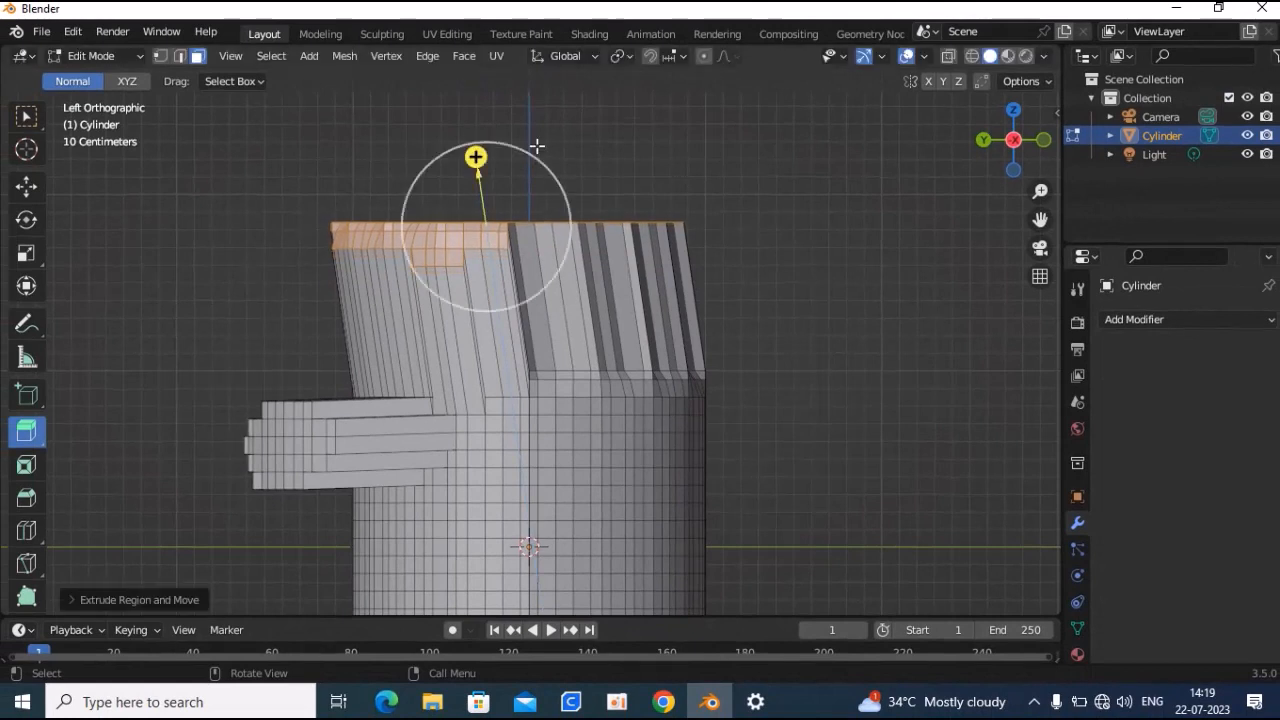
left_click(26, 287)
left_click_drag(387, 223, 482, 225)
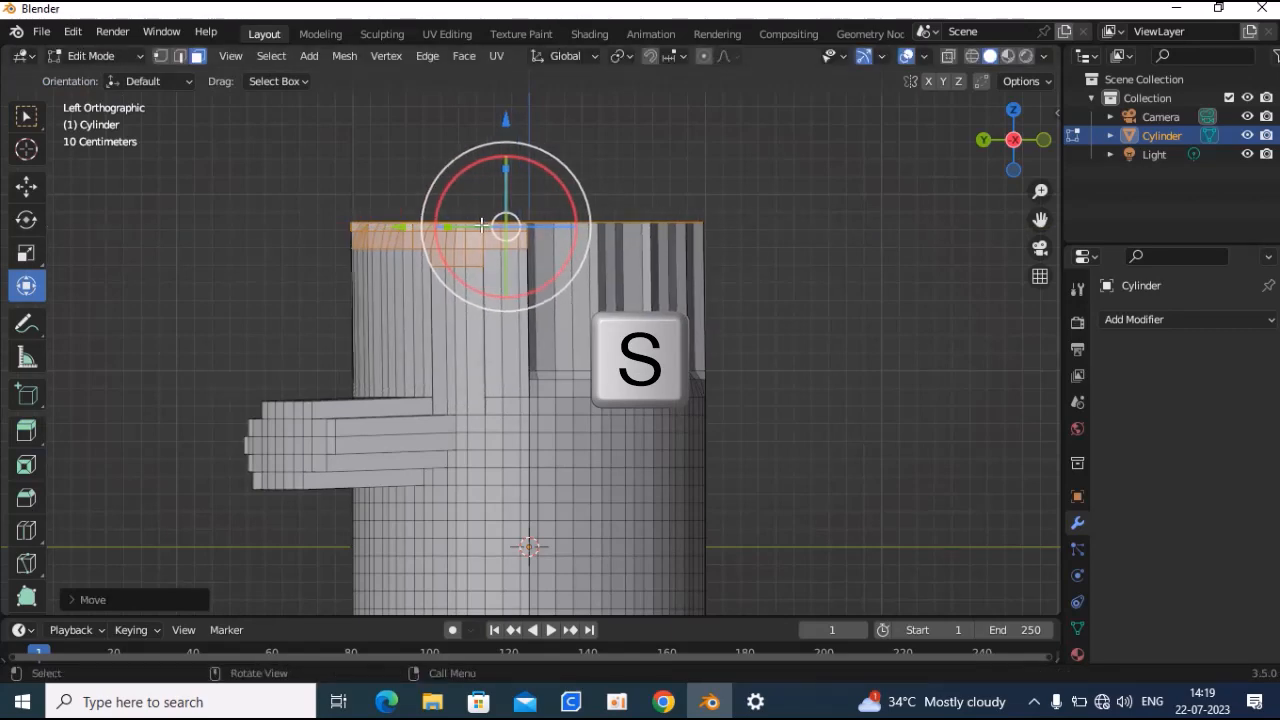
Scale the extruded top faces uniformly to about 0.79 to taper the new section
left_click_drag(1008, 138, 1034, 132)
key("s")
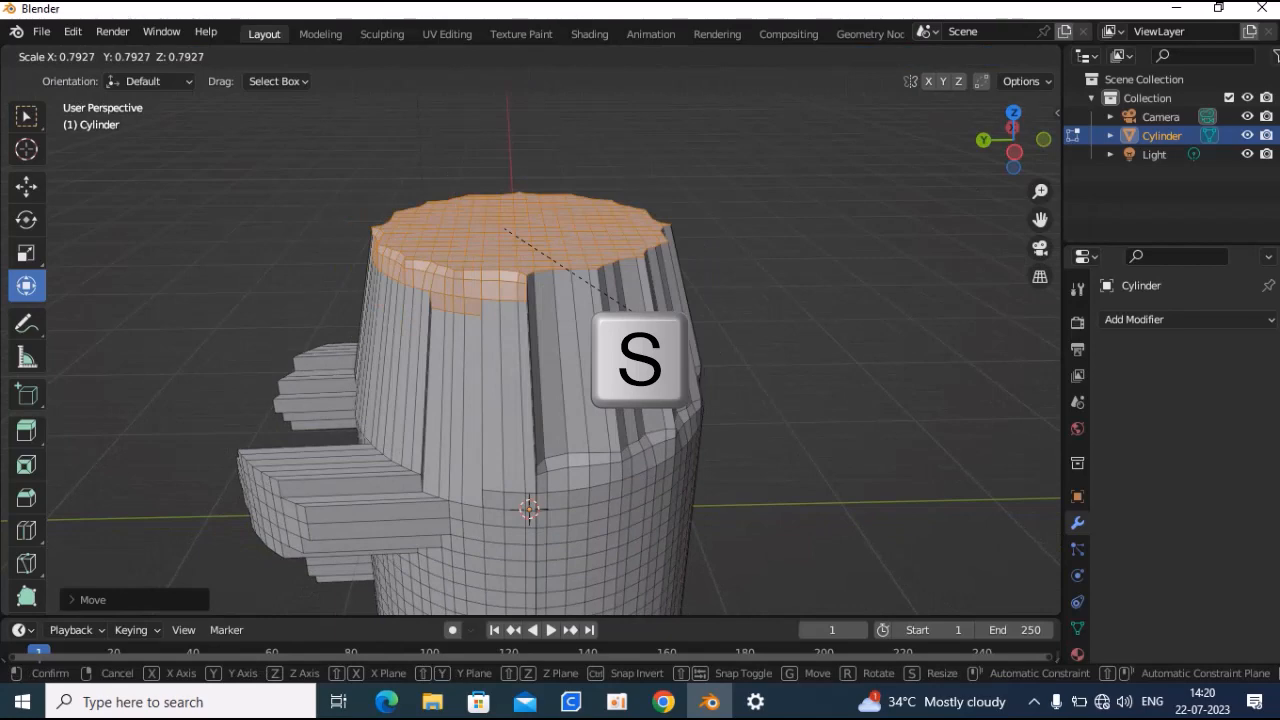
left_click(774, 385)
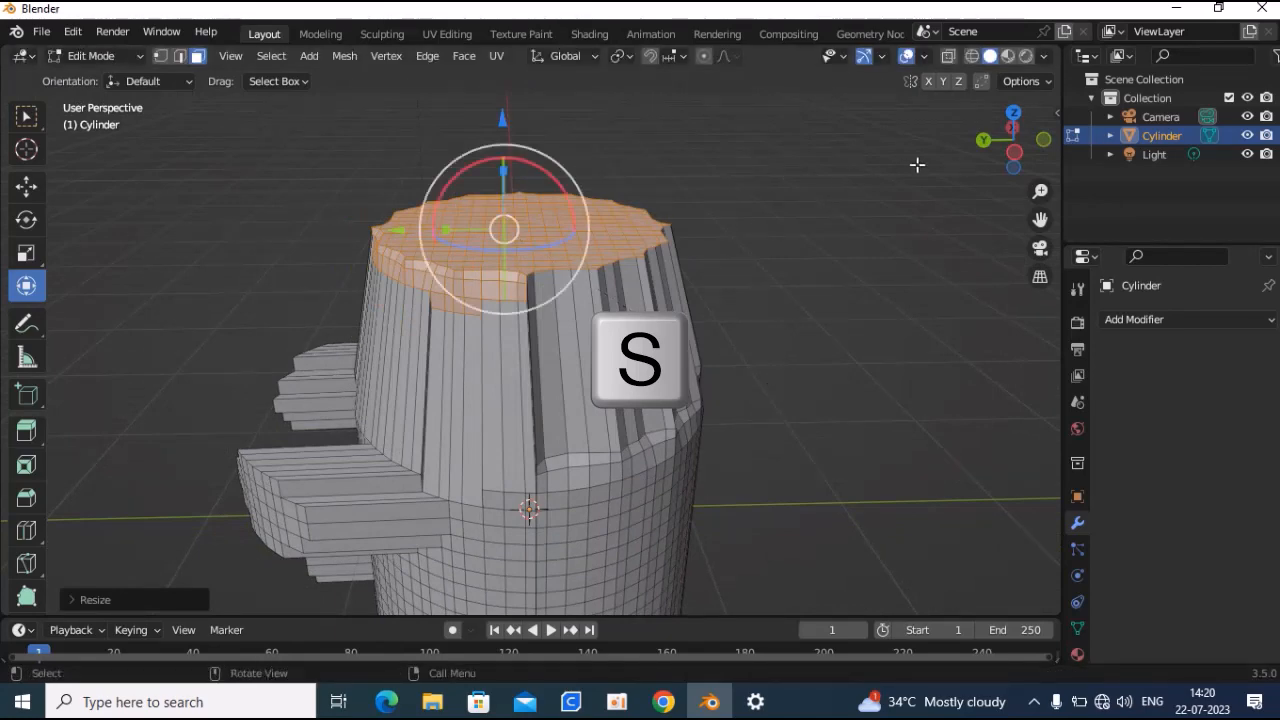
Extrude the tapered section's top faces upward again in left view to form a second, shorter section
left_click(985, 141)
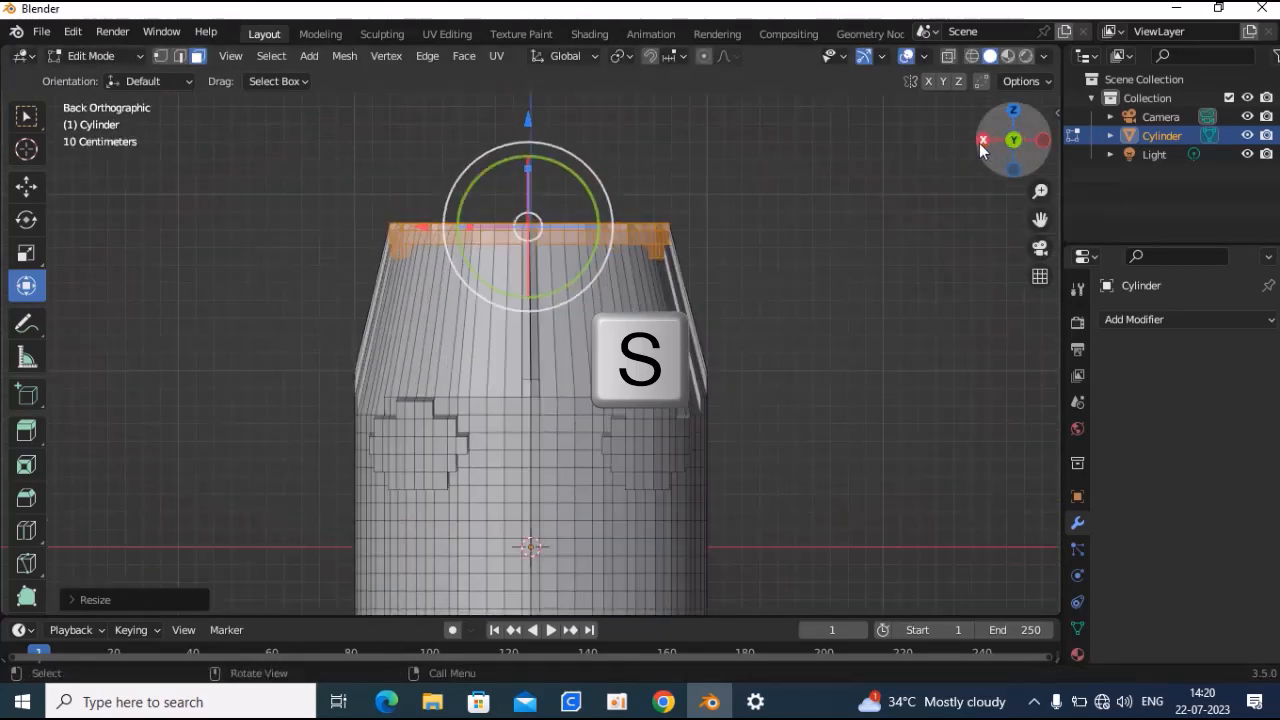
left_click(1043, 140)
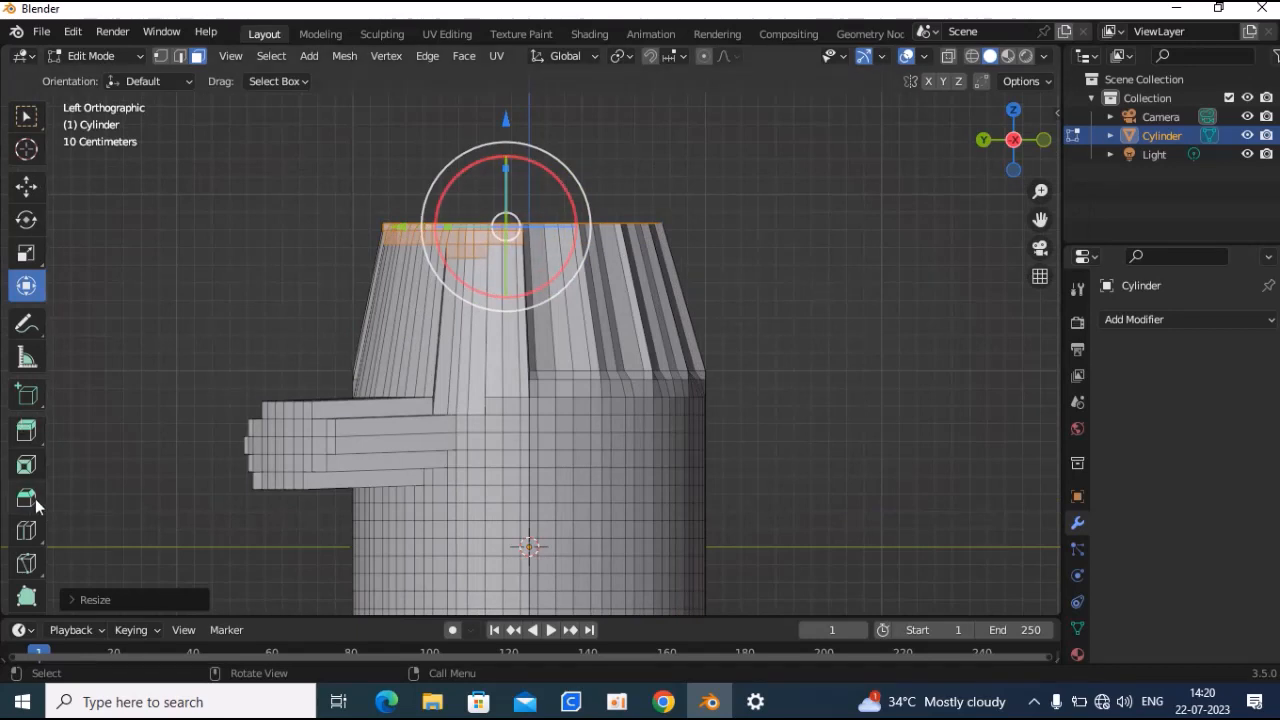
left_click(36, 432)
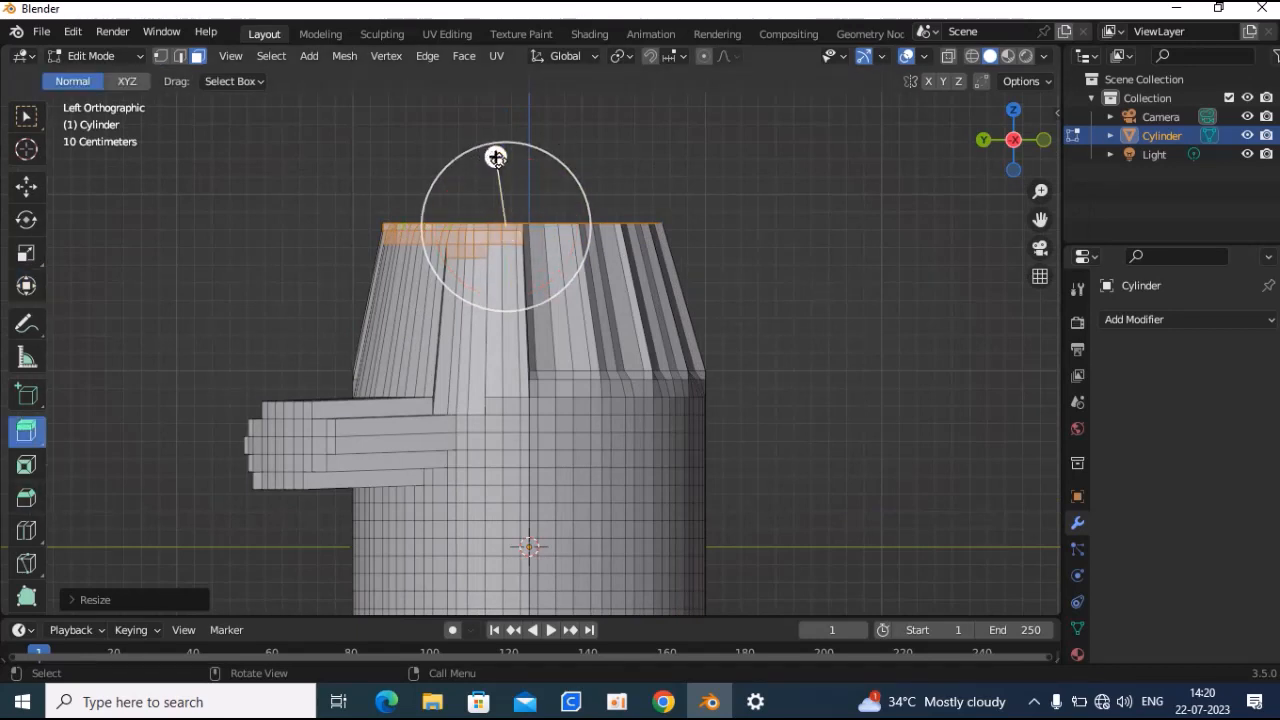
left_click_drag(496, 157, 491, 604)
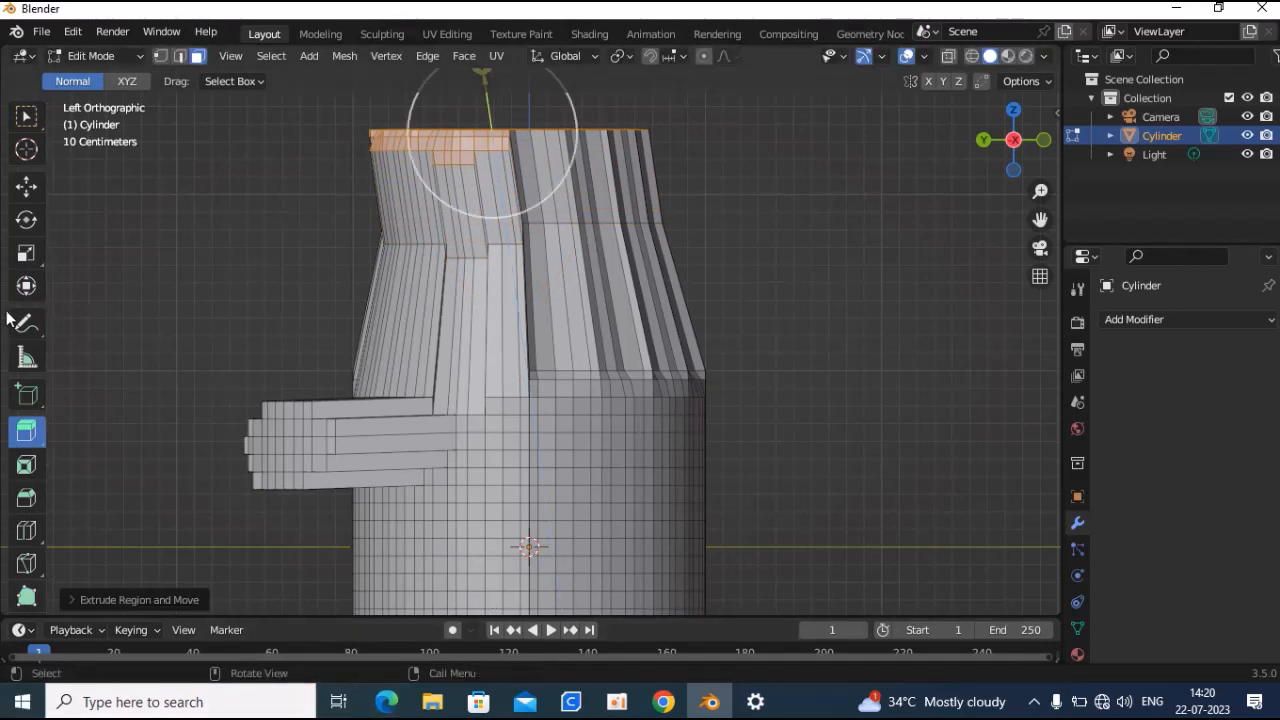
Shift the second section's top faces along positive Y, and scale them uniformly to slightly less than half size
left_click(26, 286)
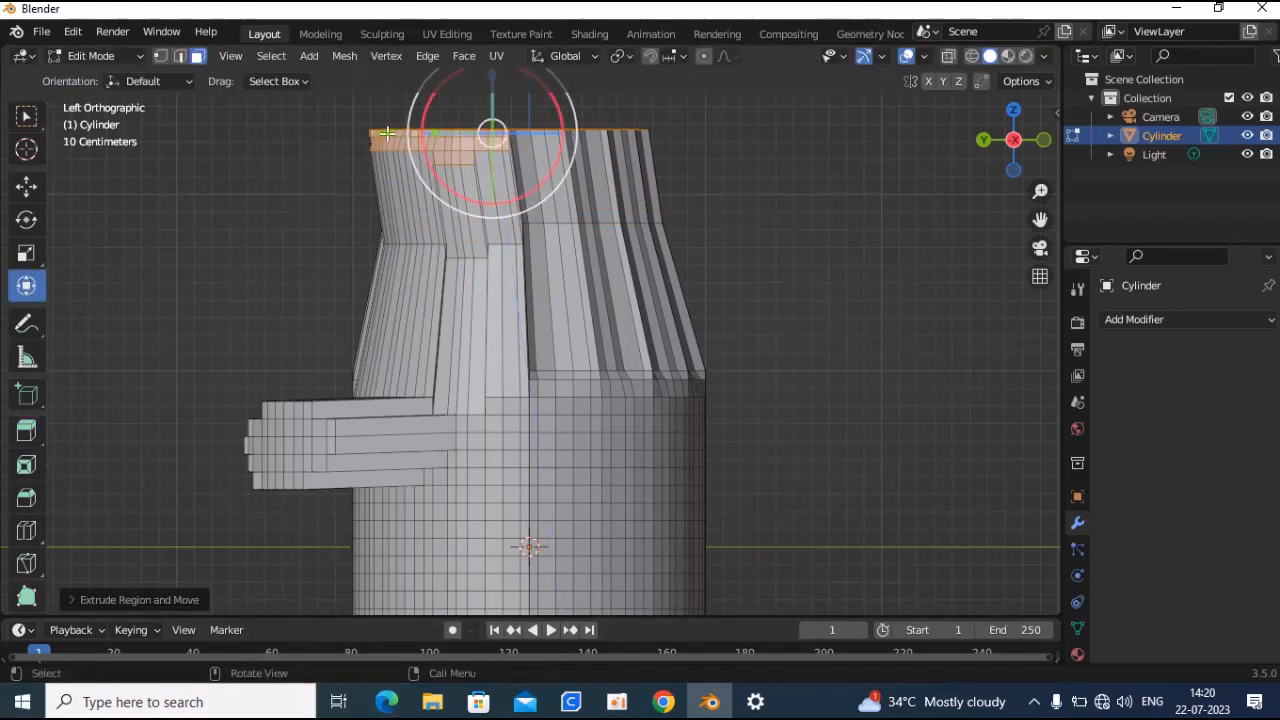
left_click_drag(387, 133, 297, 130)
key("s")
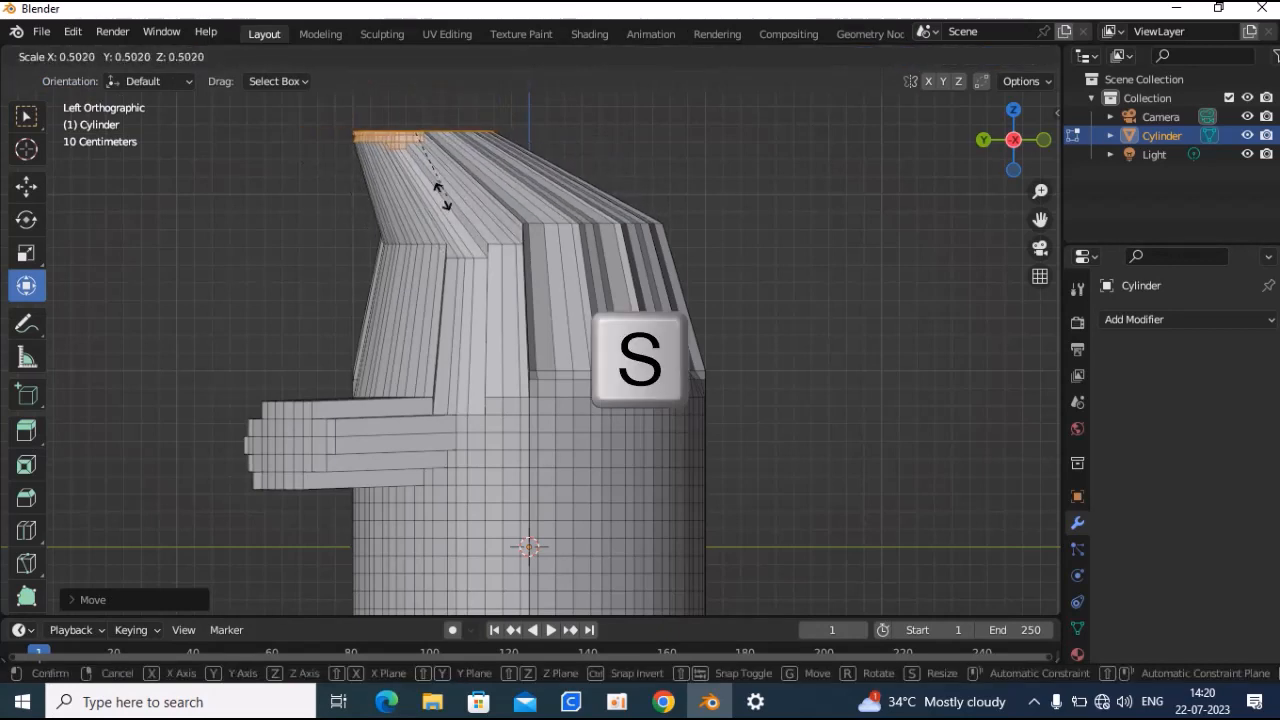
left_click(420, 196)
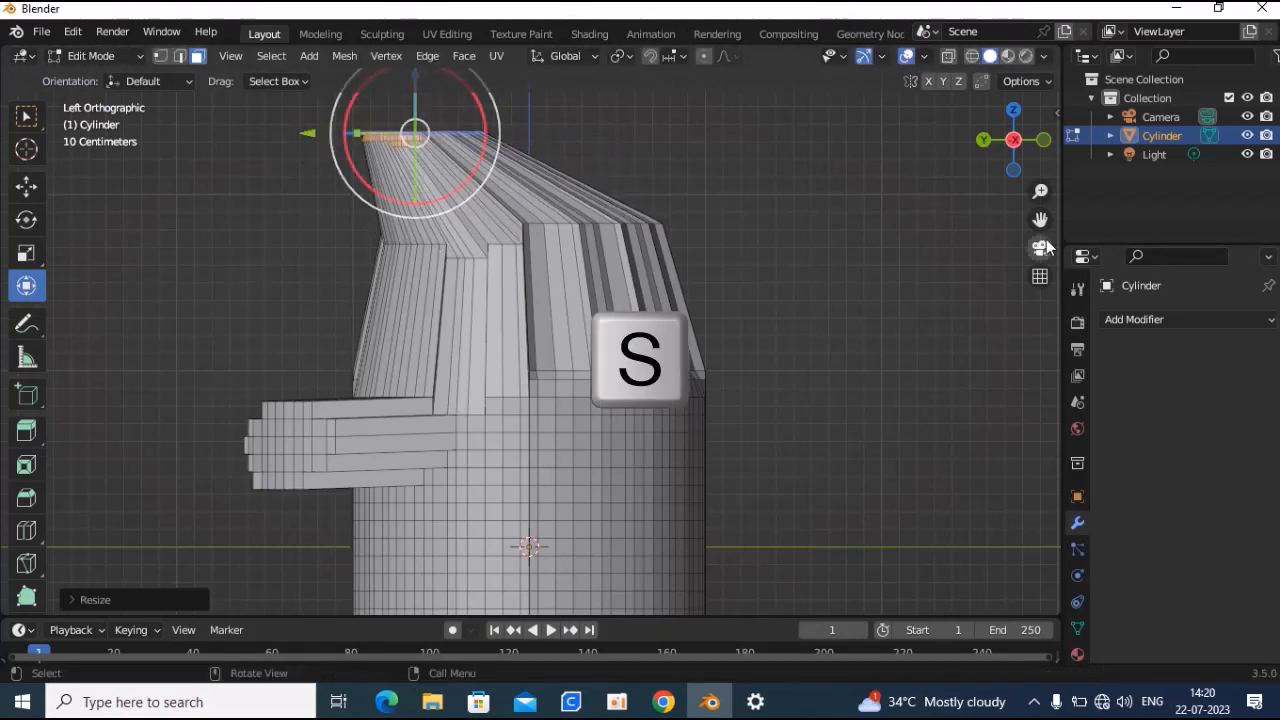
Extrude the shrunken top faces slightly upward to add a thin band at the model's tip
left_click_drag(1041, 220, 878, 219)
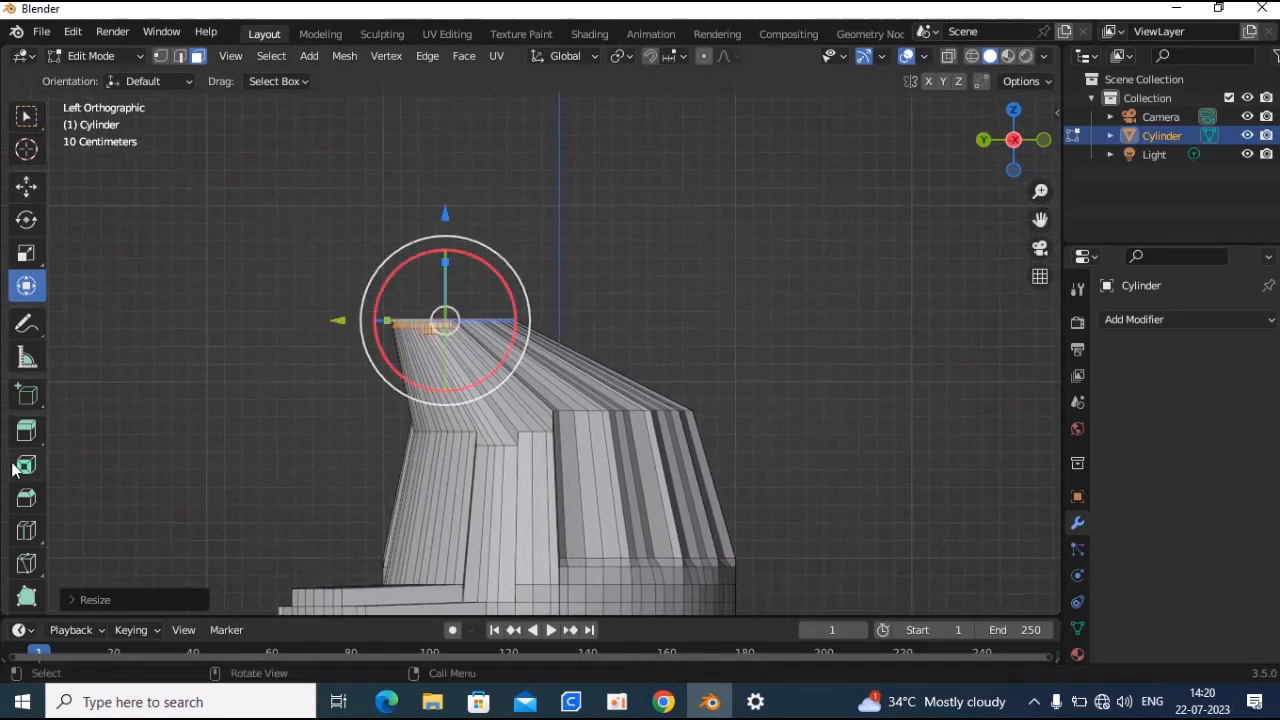
left_click_drag(503, 283, 432, 236)
key("ctrl+z")
left_click(36, 440)
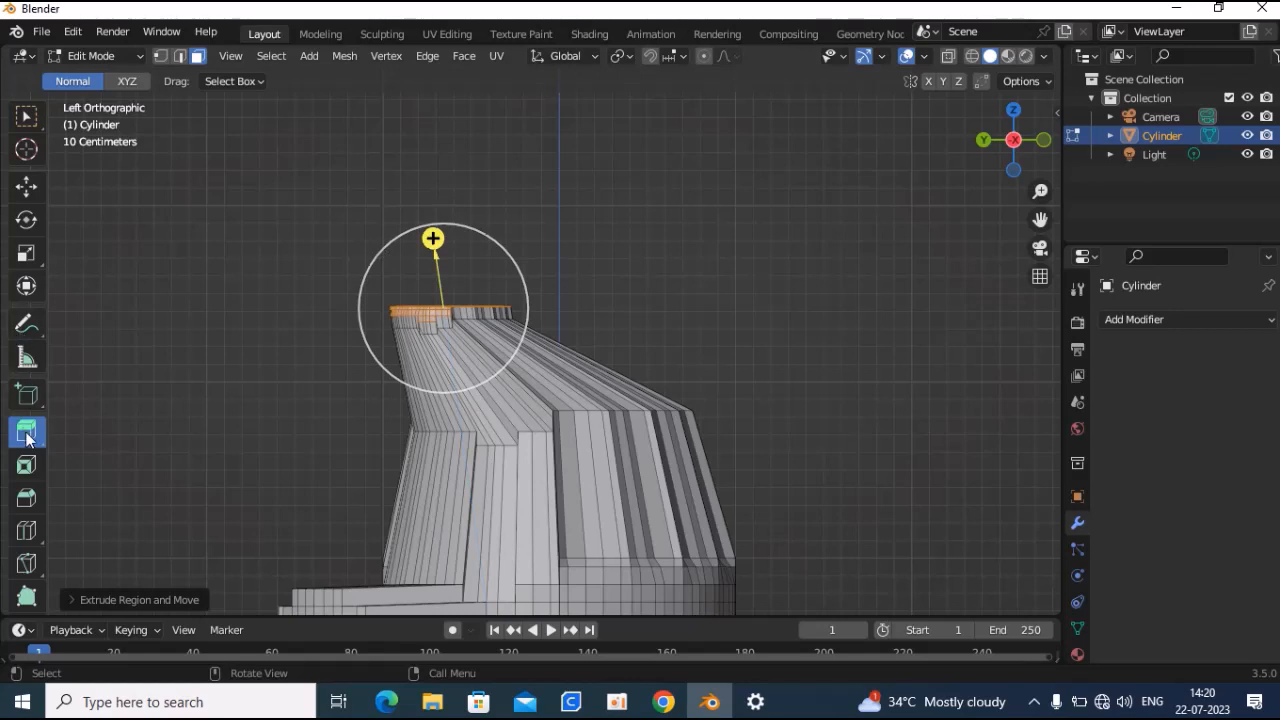
Tilt the tip's top faces about the X axis, and move them along positive Y and upward to form an angled snout
left_click(26, 285)
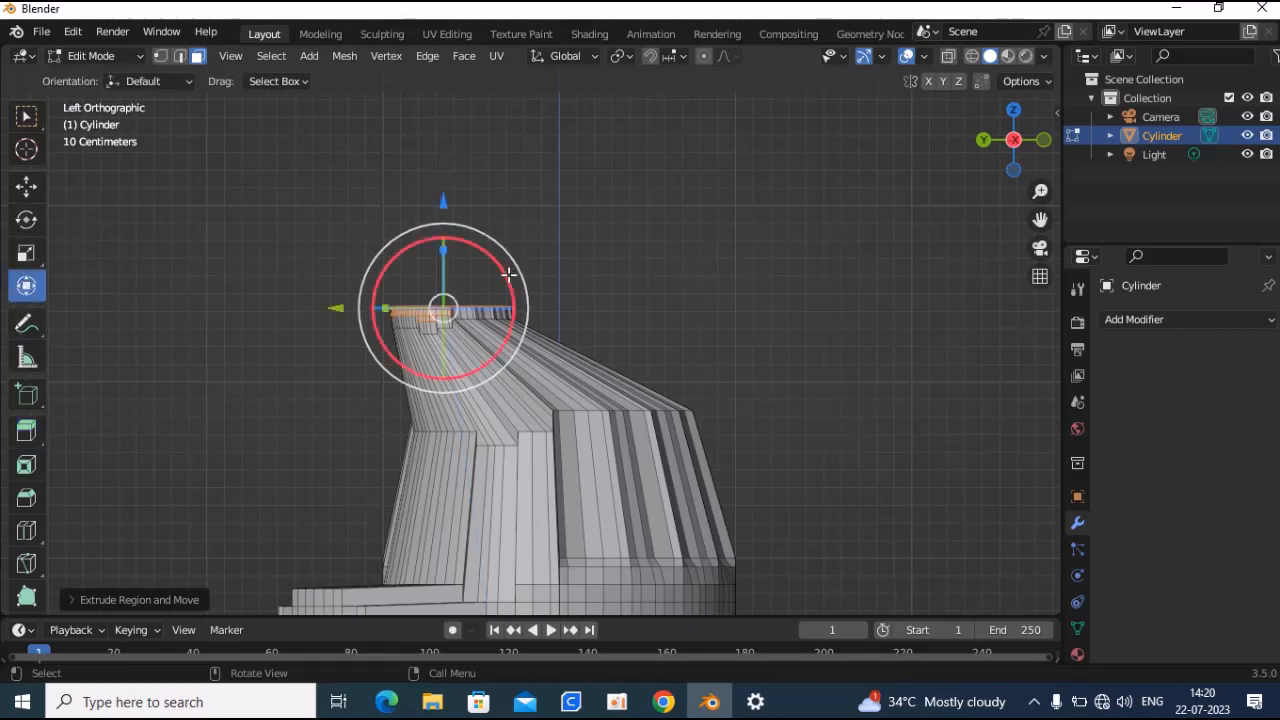
left_click_drag(509, 274, 489, 268)
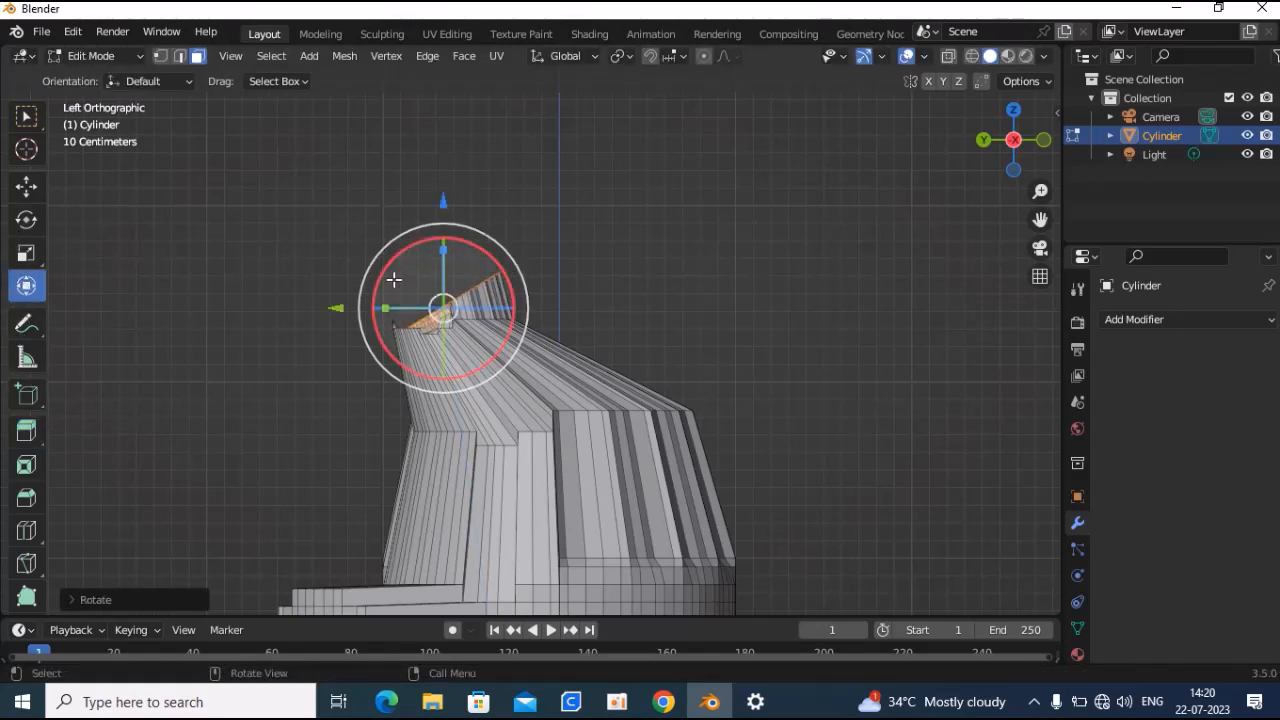
left_click_drag(325, 308, 261, 272)
left_click_drag(356, 200, 317, 125)
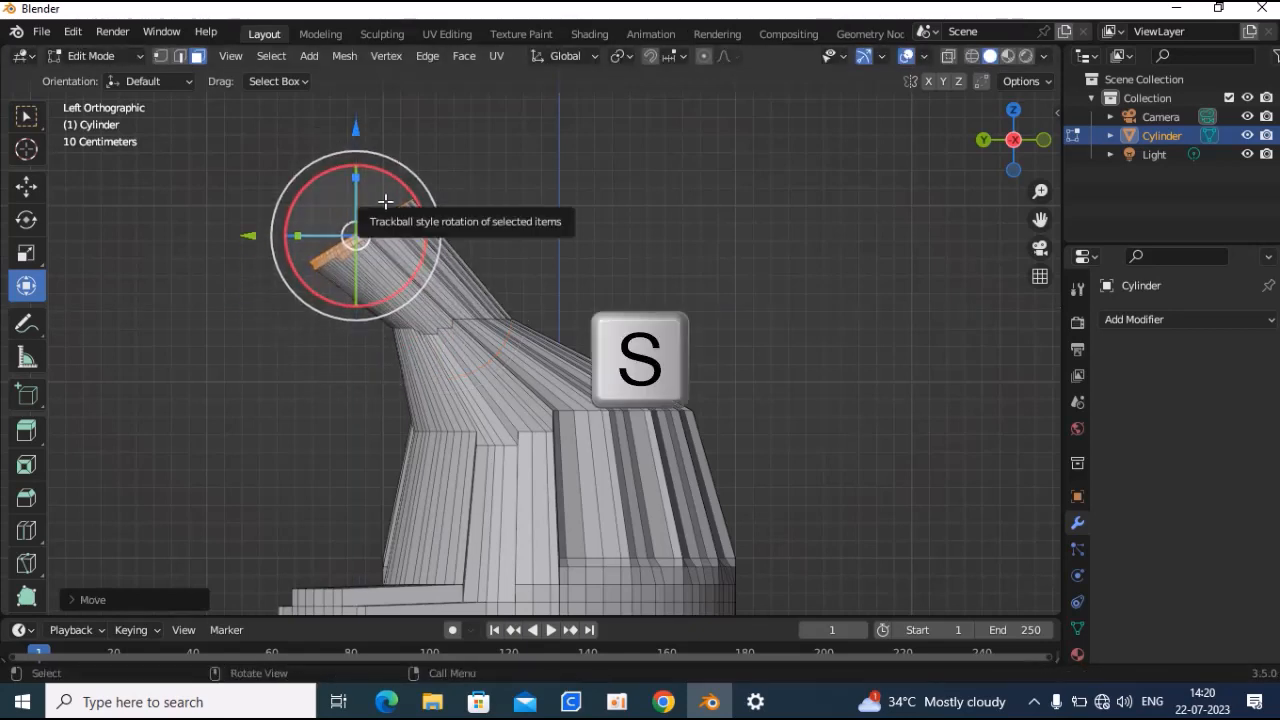
Scale the angled snout's end faces uniformly to slightly more than half size
key("s")
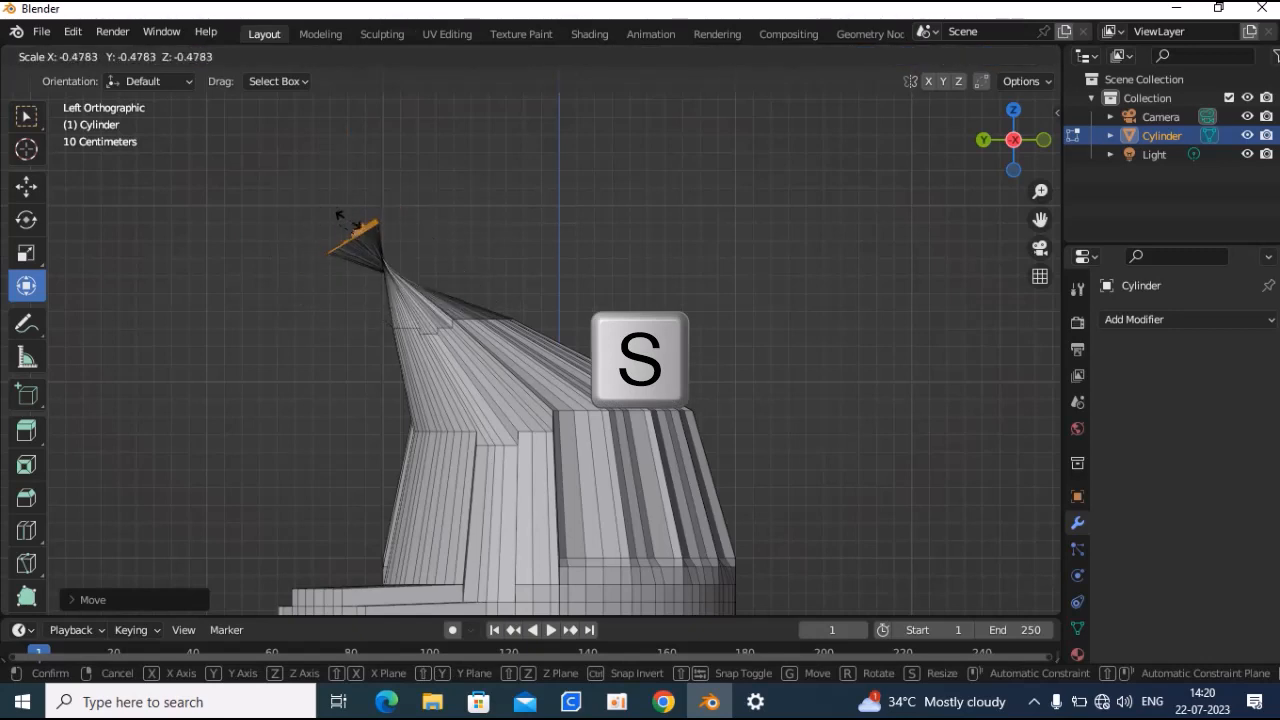
left_click(365, 212)
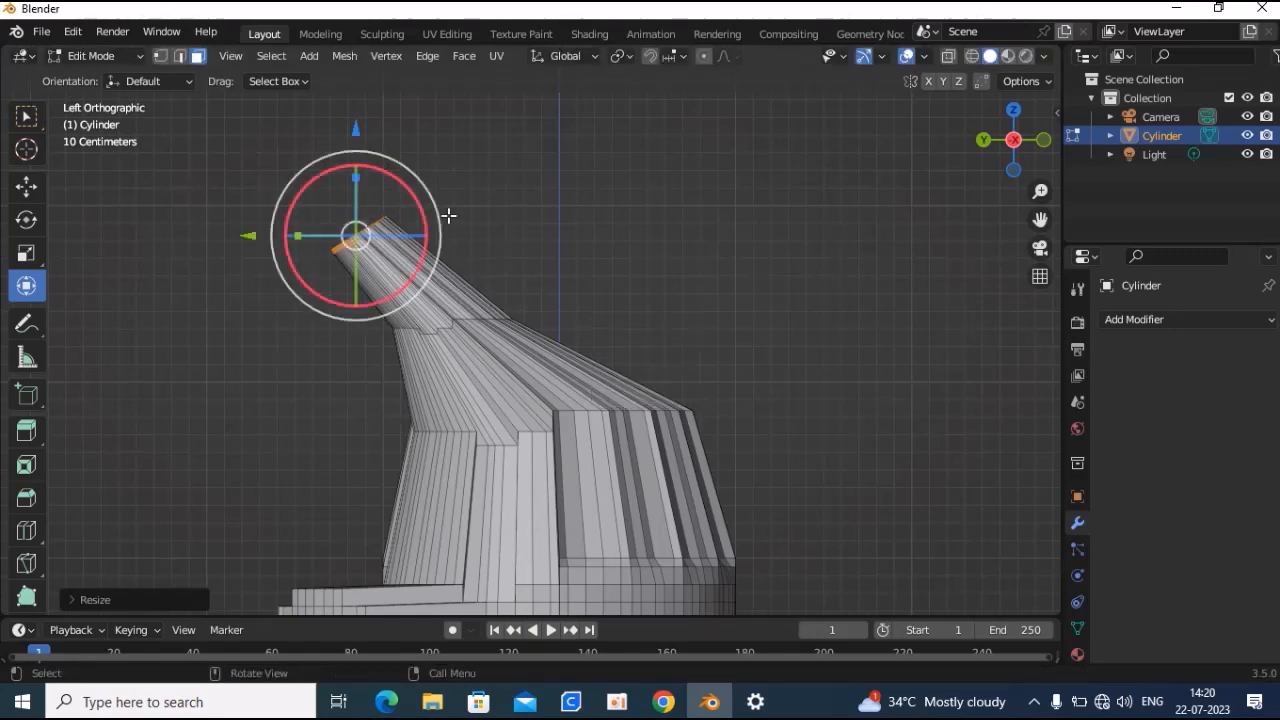
Select a small patch of faces on the cylinder's underside, near the rim on the side away from the four side legs
scroll(455, 215, "down", 4)
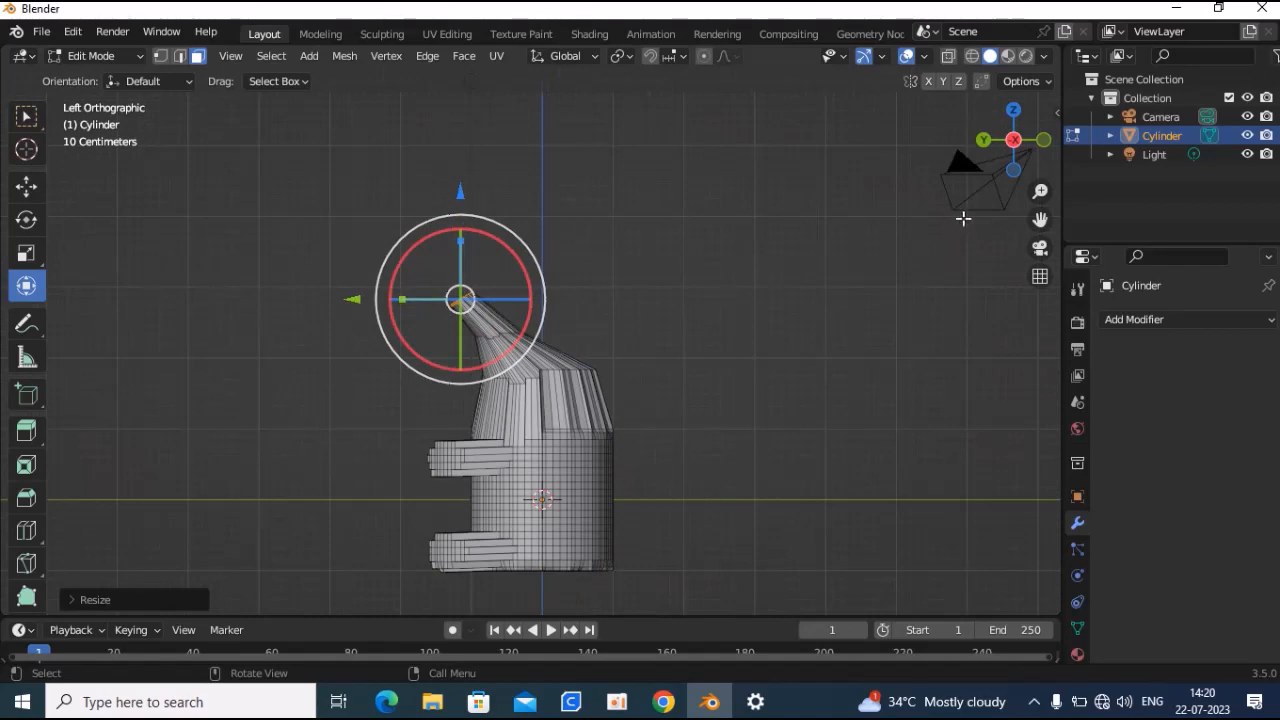
left_click_drag(1040, 219, 873, 76)
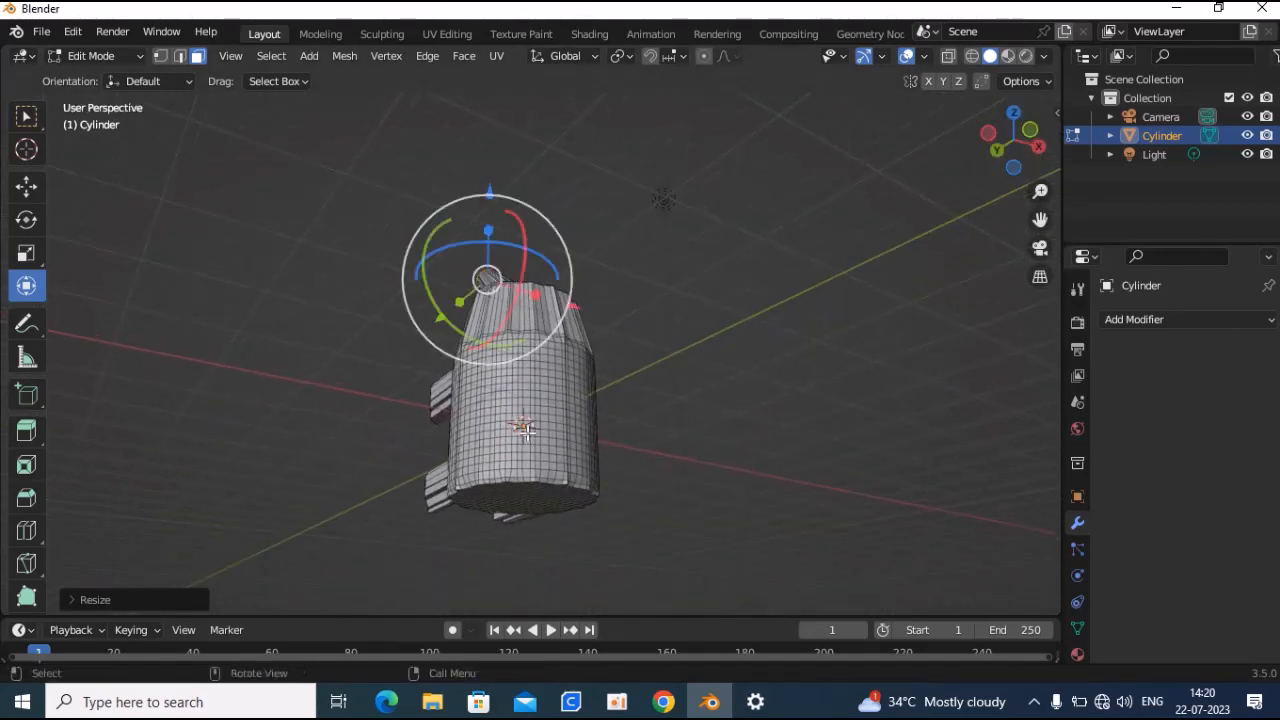
scroll(536, 509, "up", 2)
left_click_drag(1040, 219, 1017, 92)
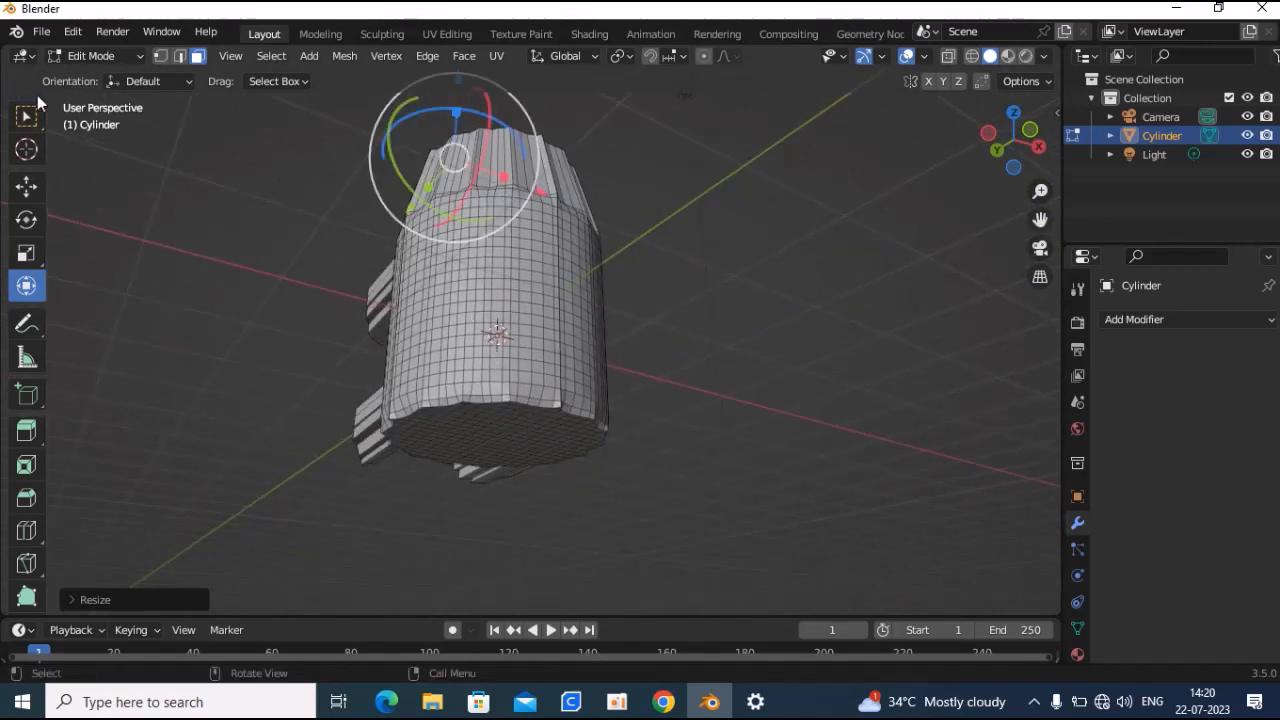
key("w")
mouse_move(524, 416)
left_mouse_down()
mouse_move(537, 414)
mouse_move(537, 432)
left_mouse_up()
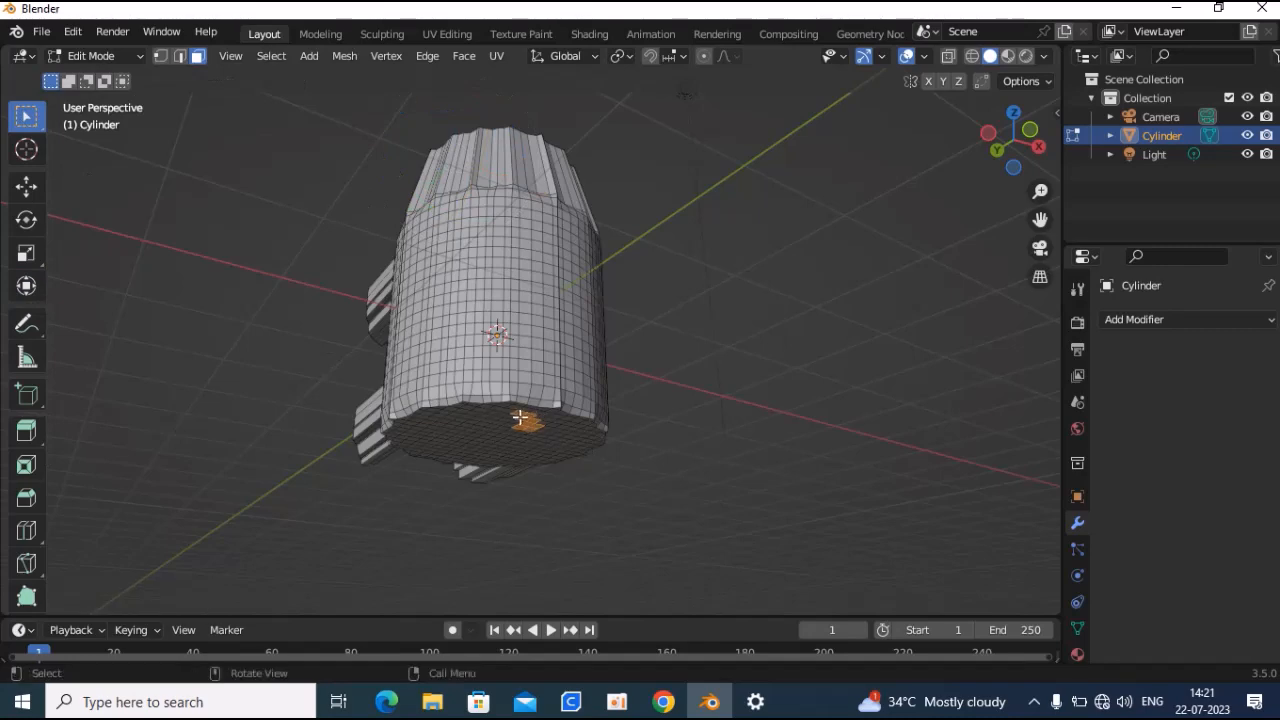
Extrude the selected underside faces straight down to form a short stub below the body
left_click_drag(1007, 175, 766, 357)
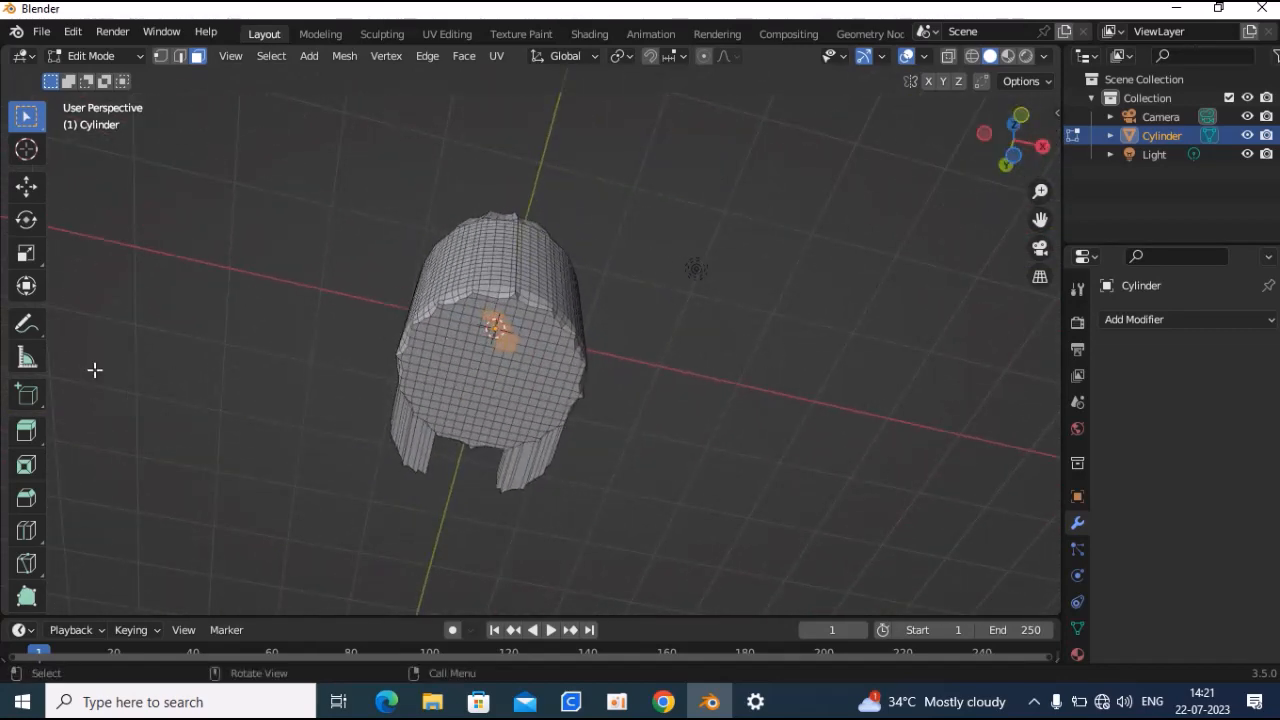
left_click(26, 430)
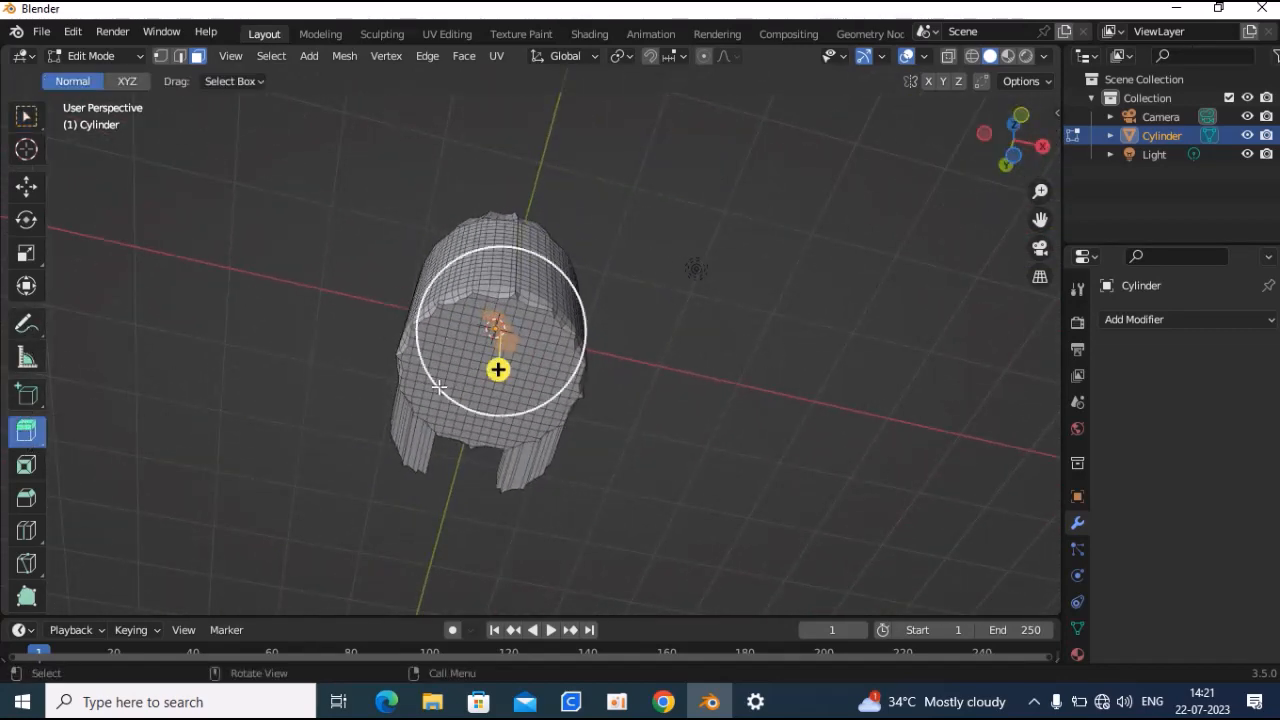
left_click_drag(497, 369, 490, 425)
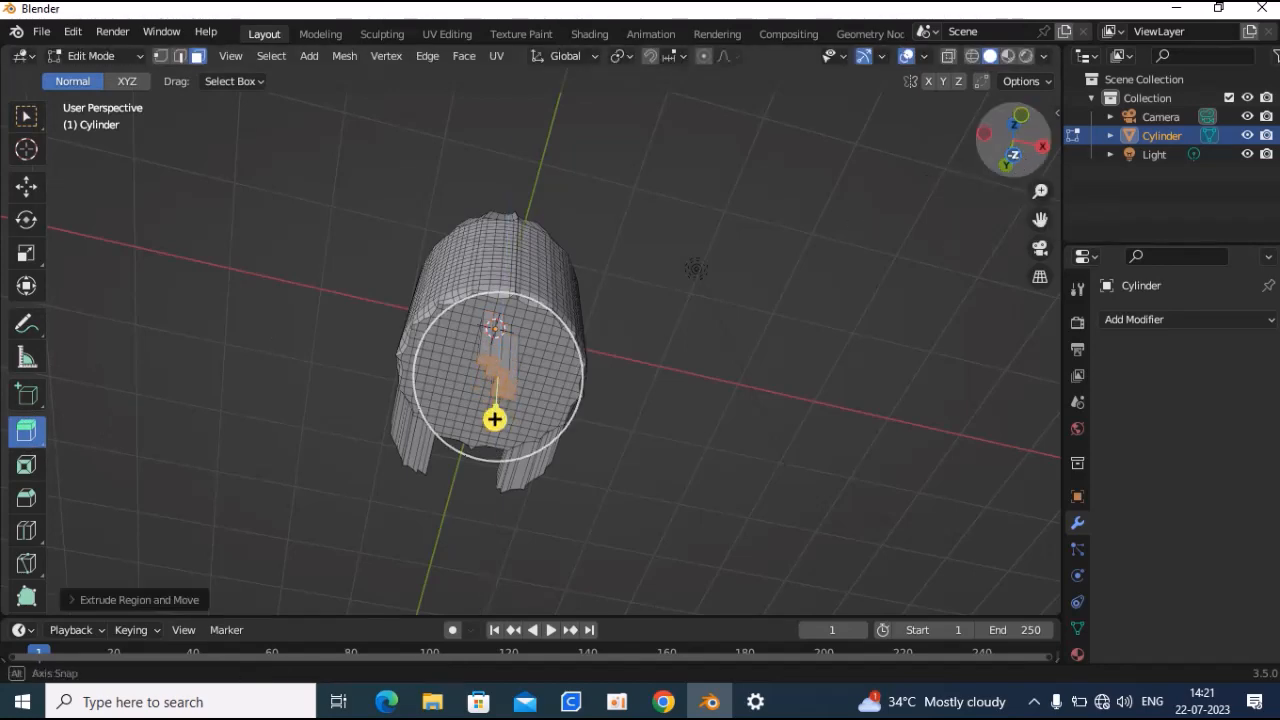
left_click_drag(1013, 154, 830, 150)
left_click_drag(1045, 162, 830, 165)
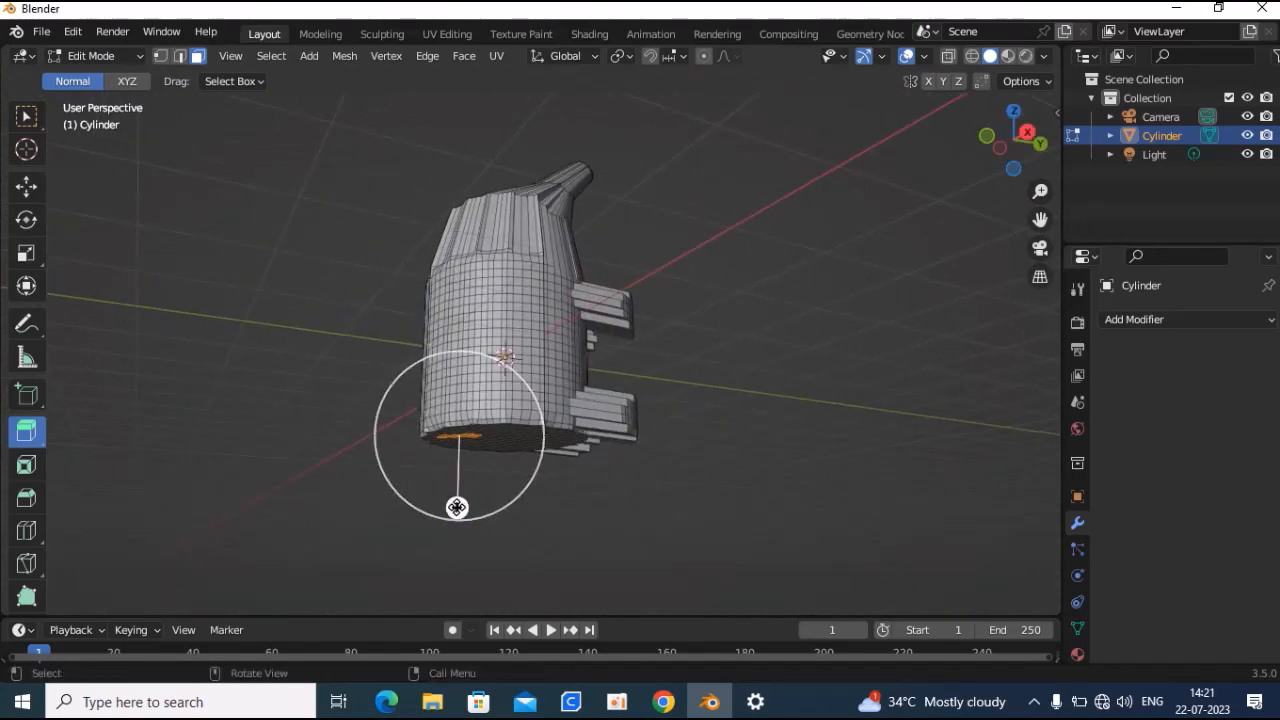
left_click_drag(456, 507, 456, 553)
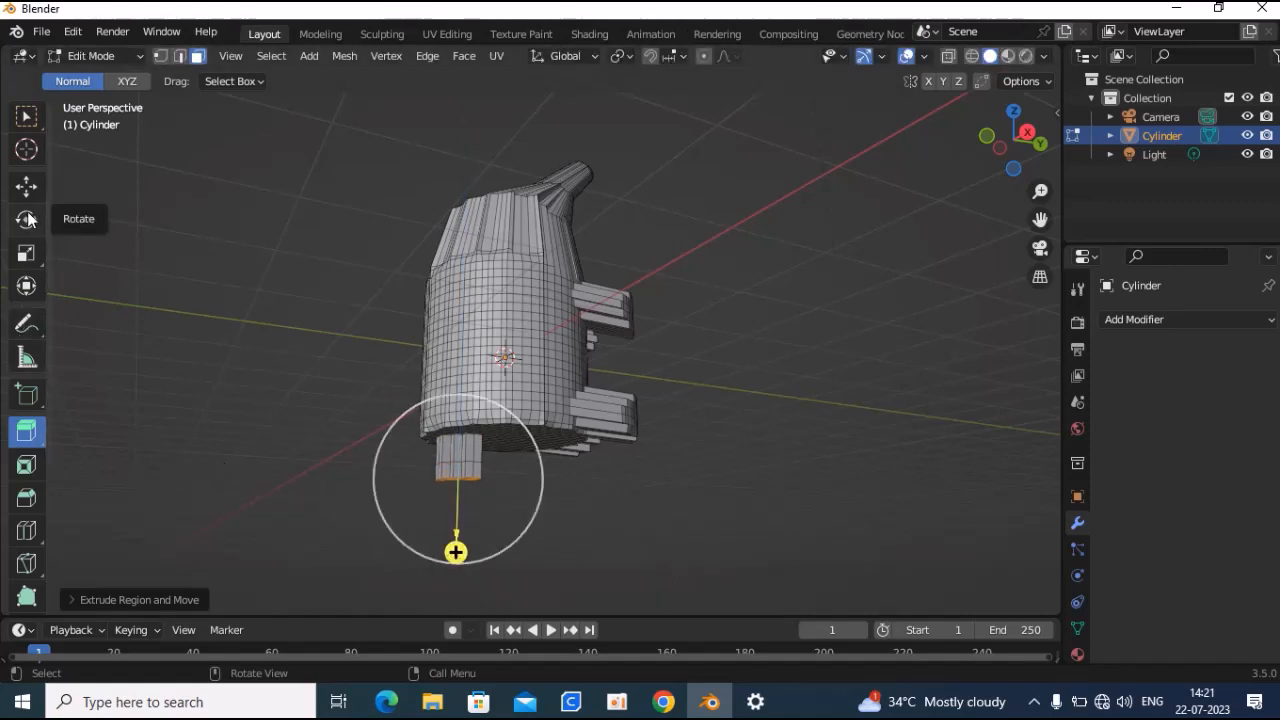
Tilt the stub's end faces about the X axis, and extrude them slightly along the new slanted direction
left_click(26, 219)
left_click_drag(414, 536, 482, 532)
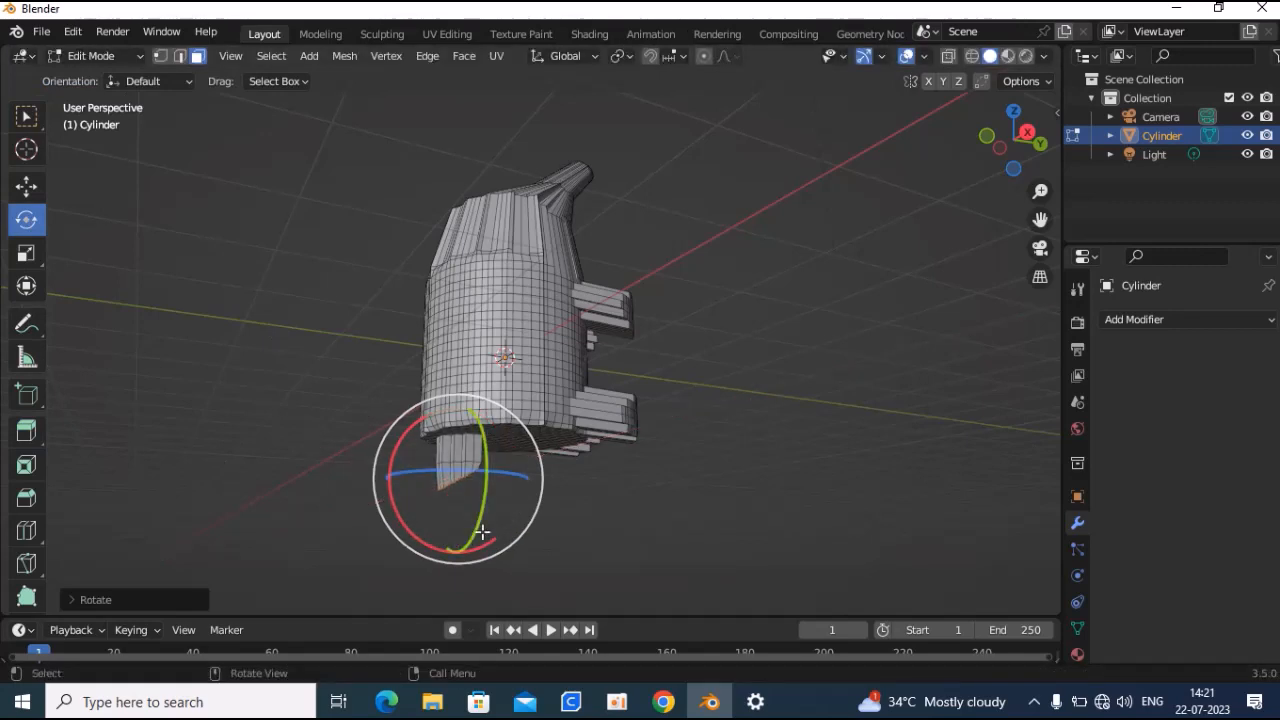
left_click(26, 429)
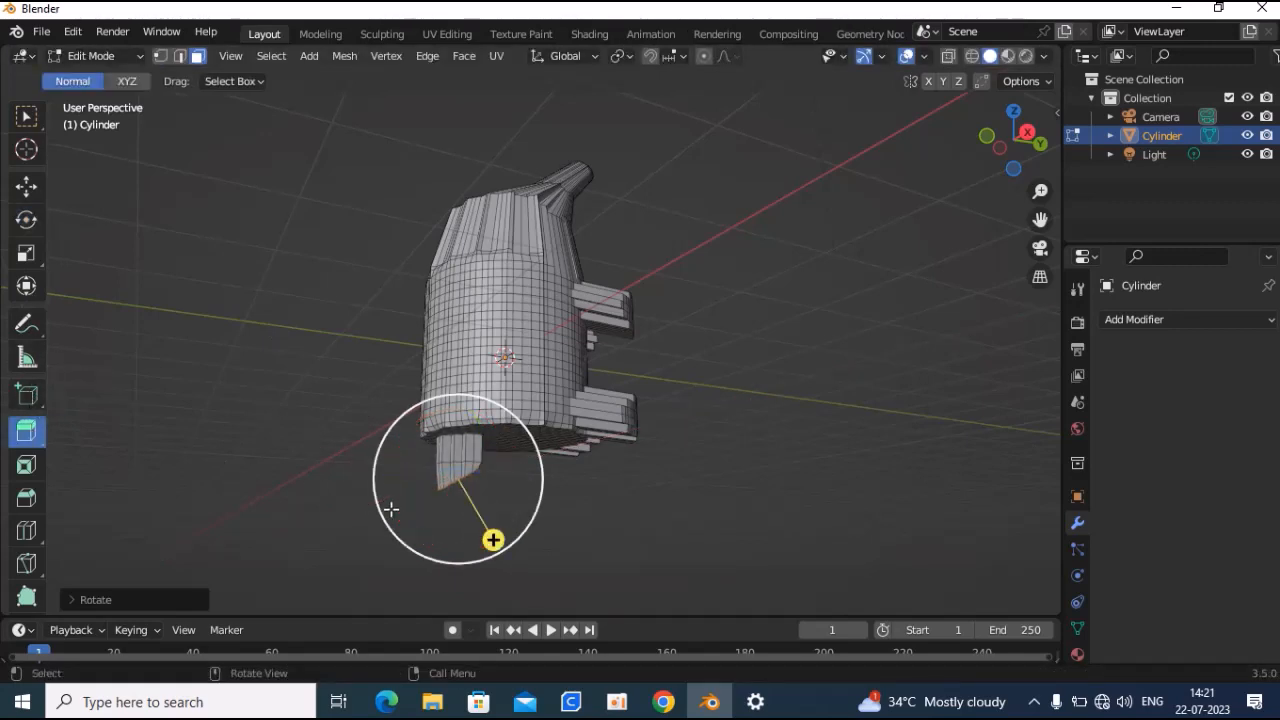
mouse_move(493, 536)
left_mouse_down()
mouse_move(523, 557)
mouse_move(502, 556)
left_mouse_up()
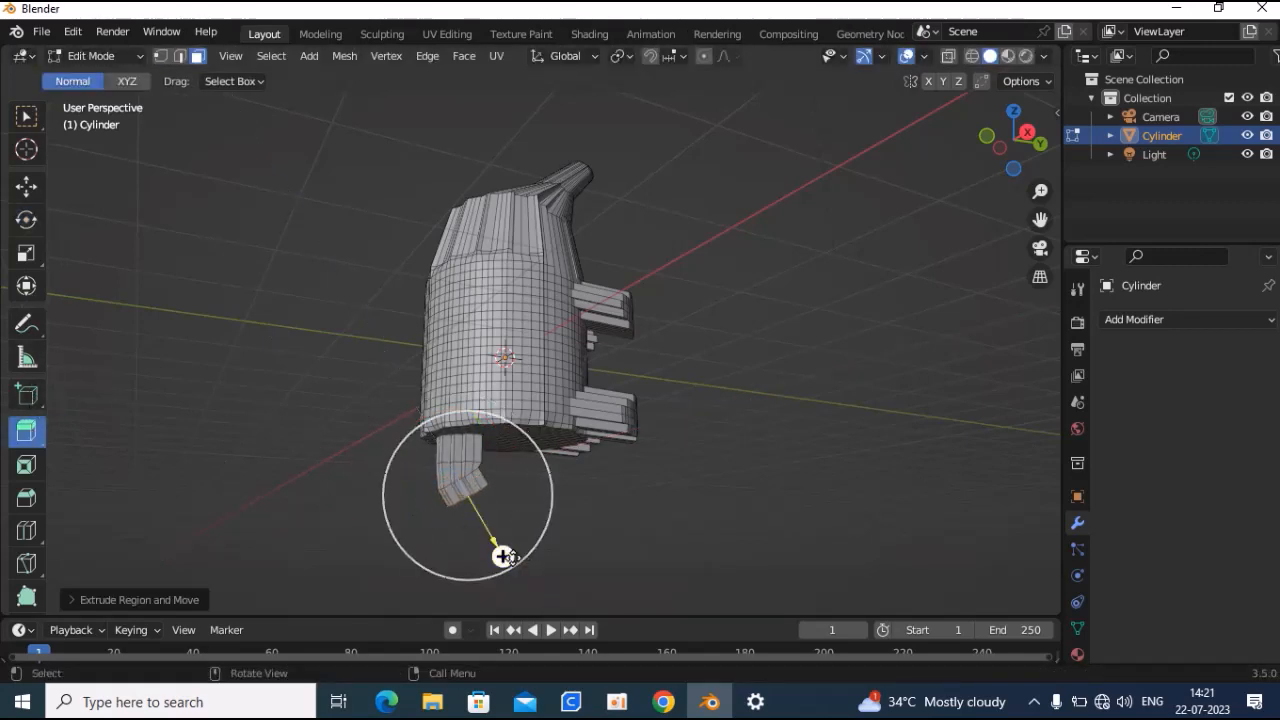
Rotate the stub's new end faces further about the X axis, and pull them along positive Y into a long tail
left_click(27, 288)
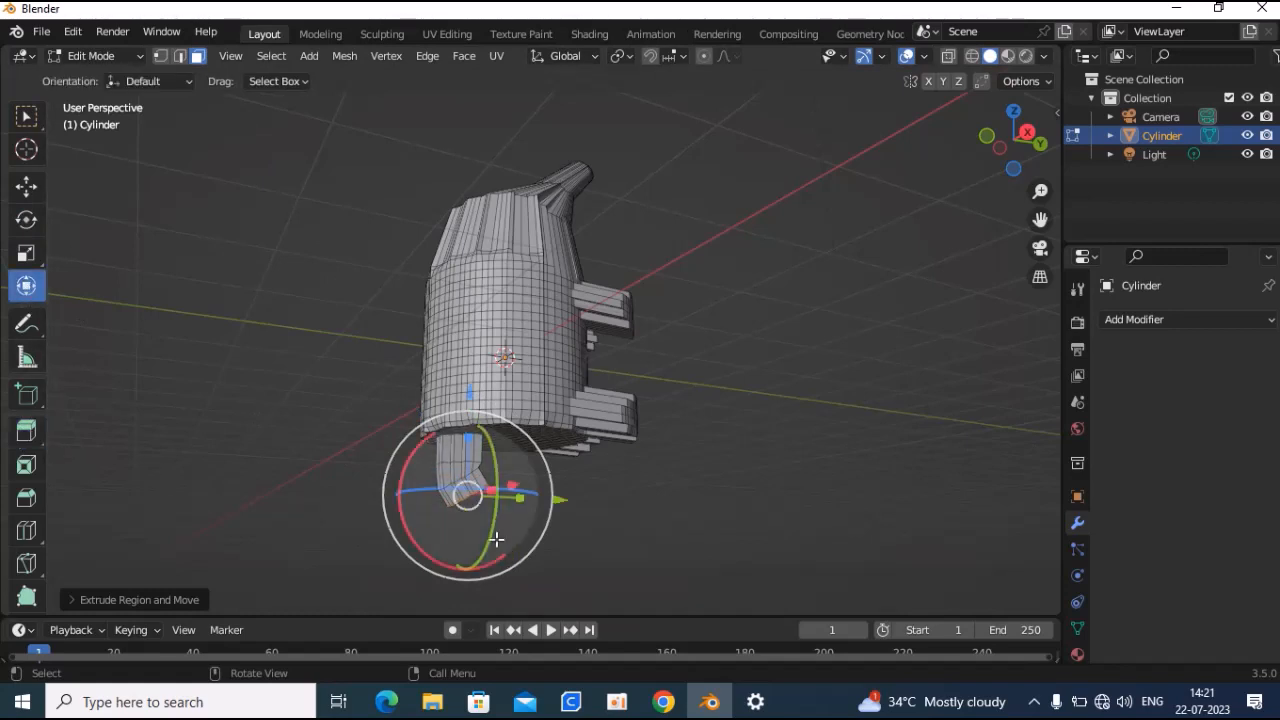
left_click_drag(434, 557, 507, 552)
left_click_drag(562, 500, 647, 502)
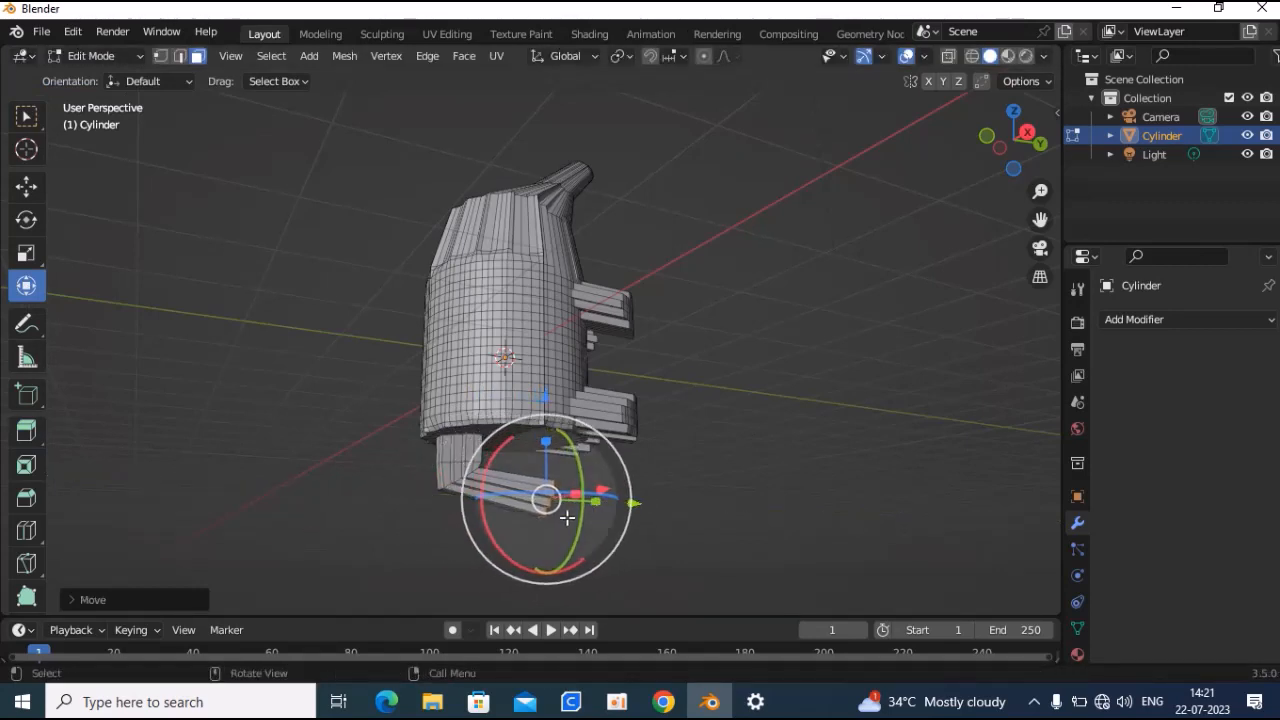
Scale the tail's end faces uniformly to about 0.62 to narrow the tip
key("s")
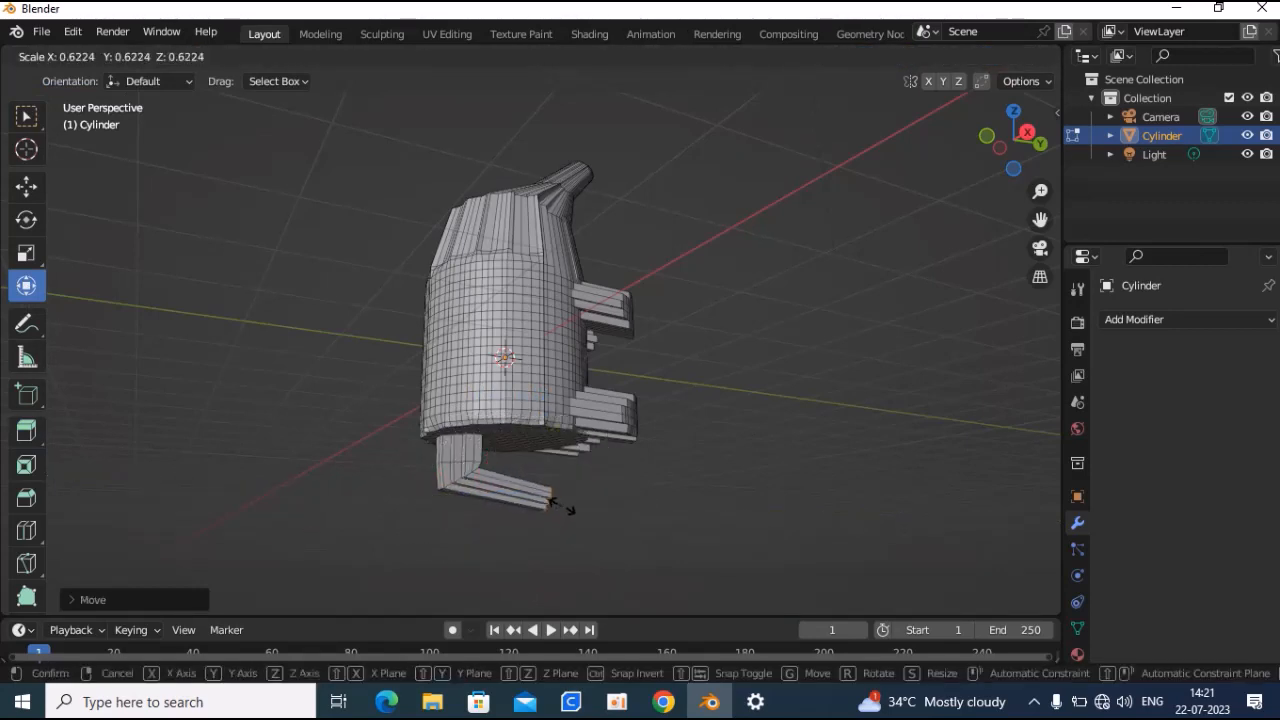
left_click(552, 502)
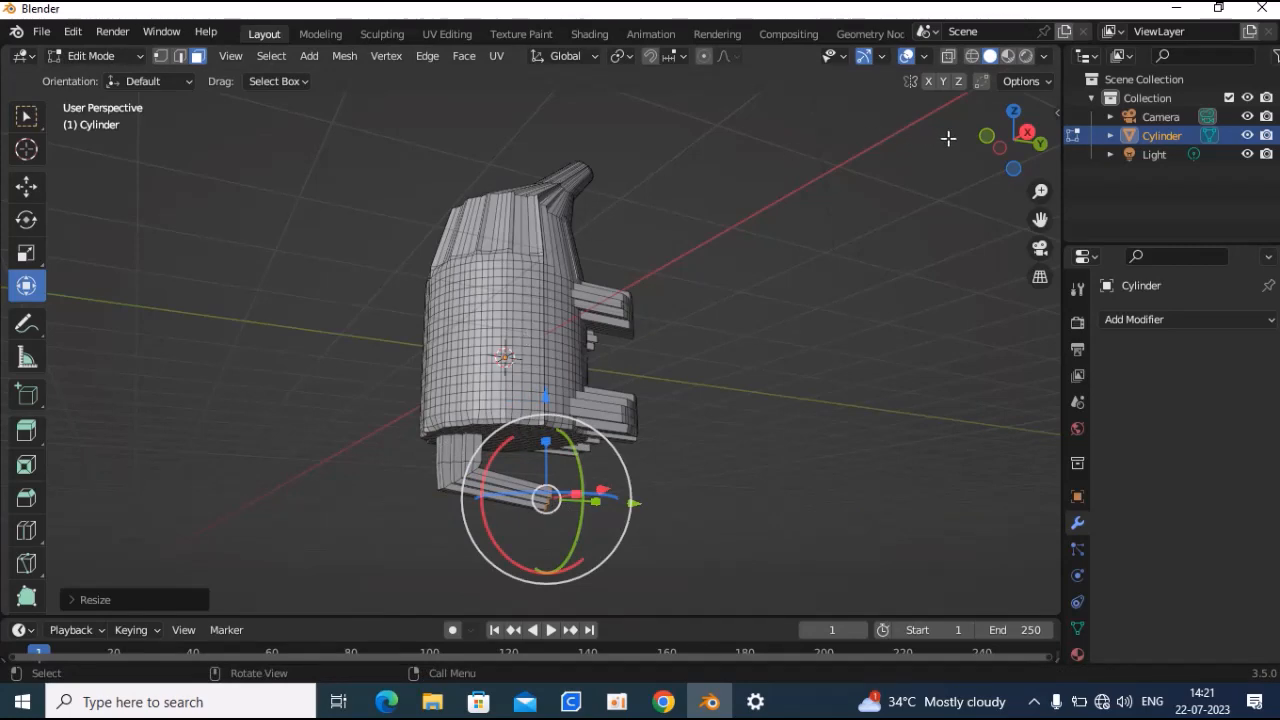
Clear the face selection in front view and return the cylinder to Object Mode
left_click(987, 137)
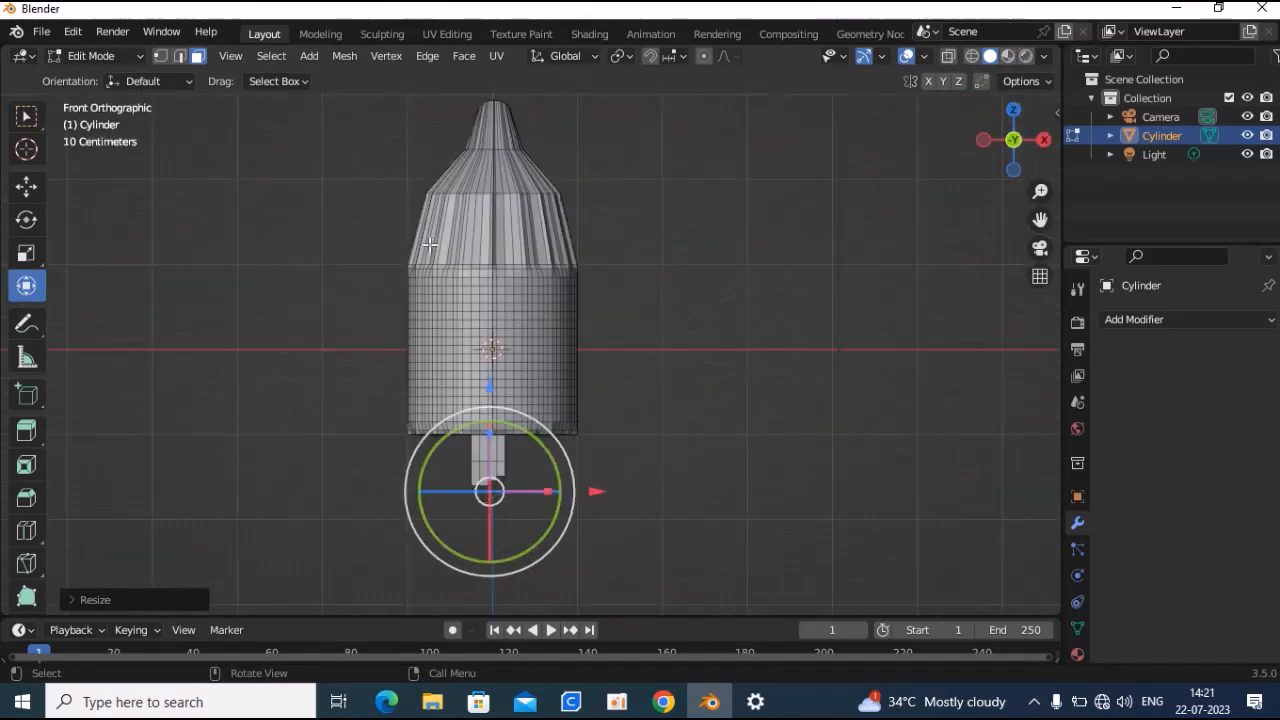
left_click(82, 60)
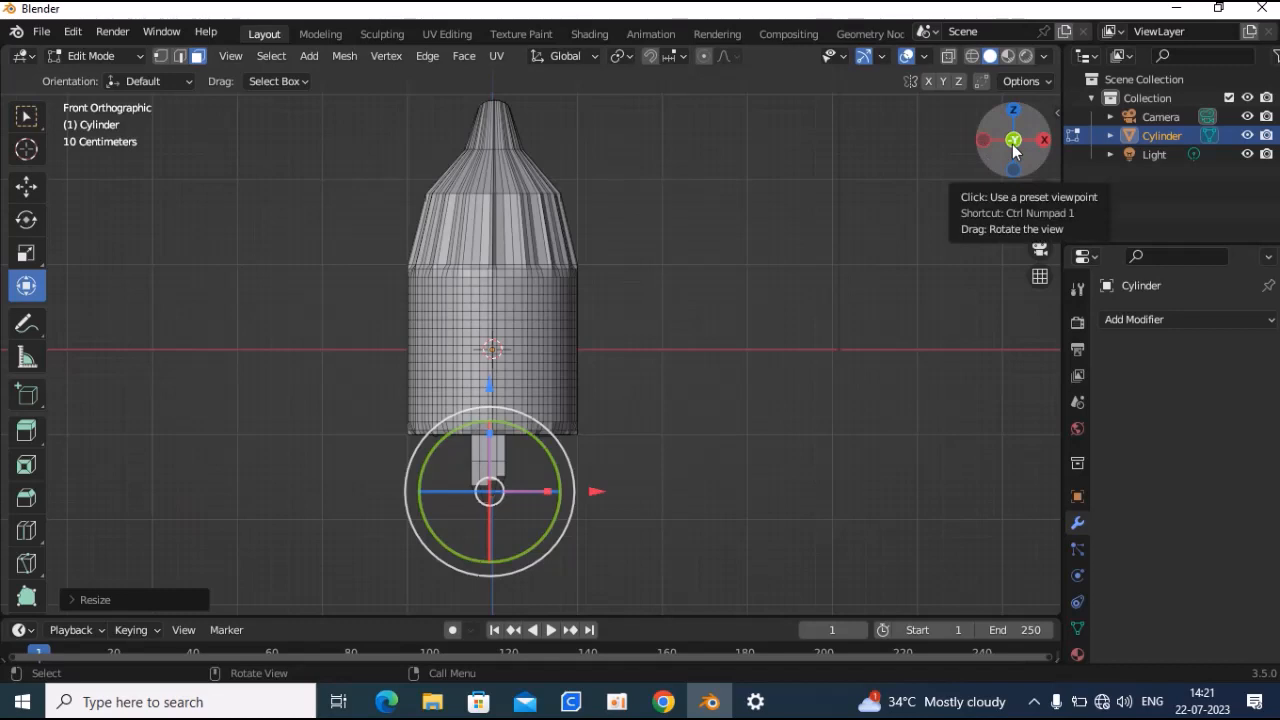
left_click(583, 263)
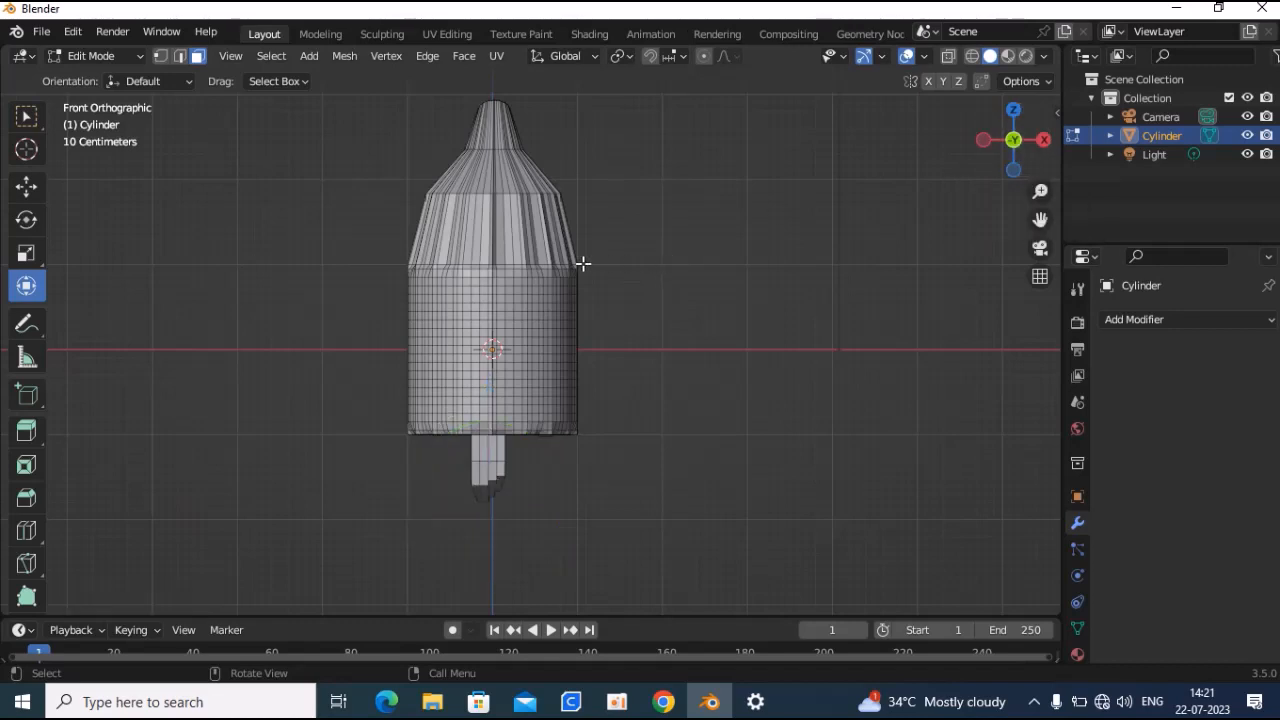
left_click(95, 57)
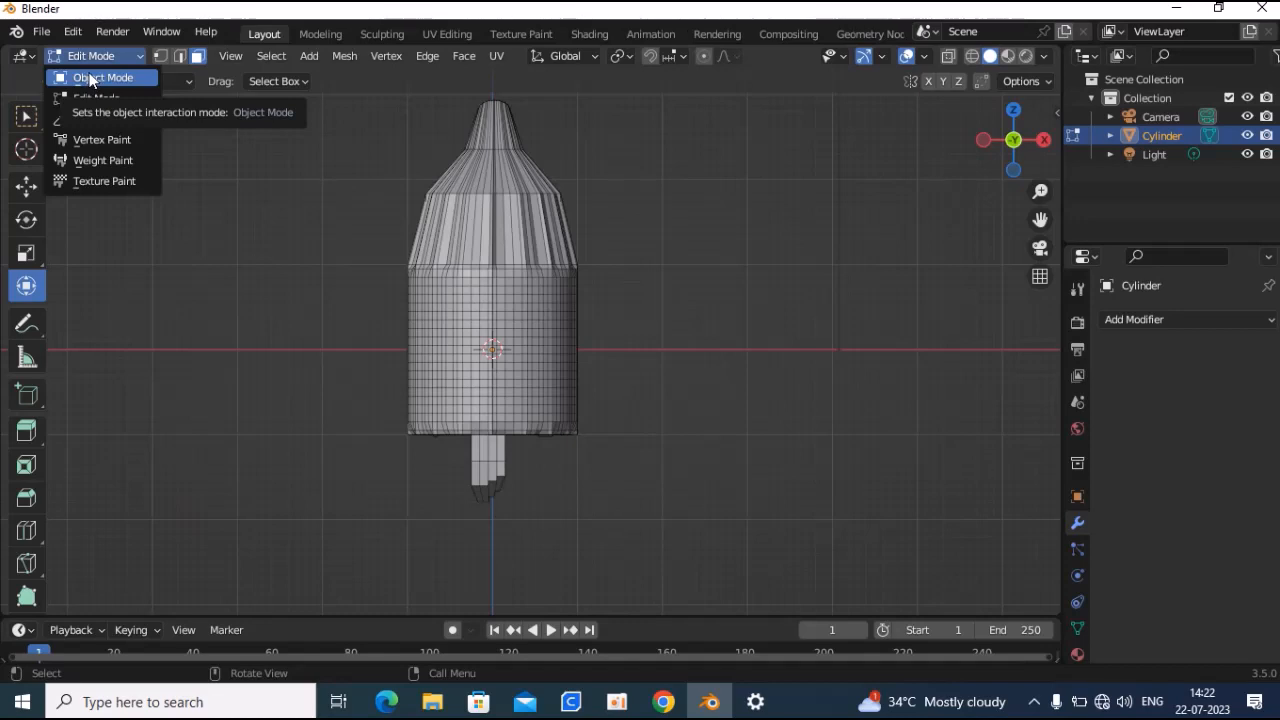
left_click(92, 78)
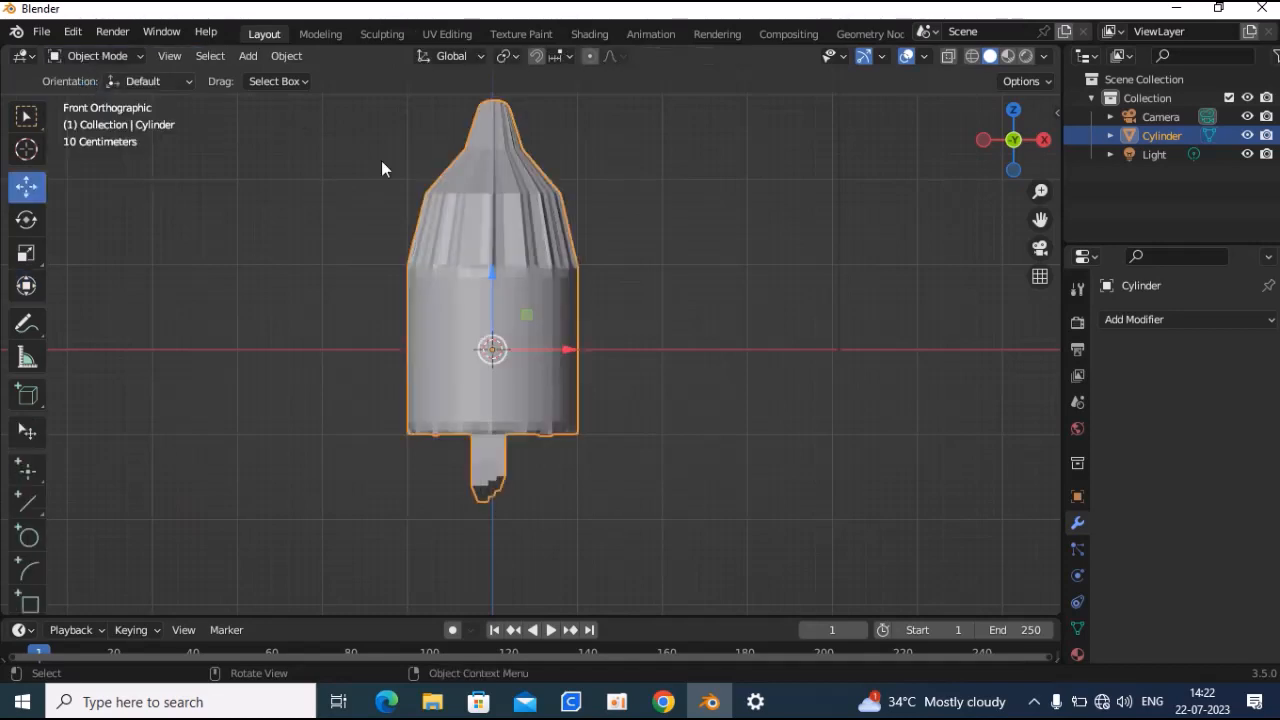
Display the model in wireframe and examine the mesh density around its tapered sections
left_click(971, 56)
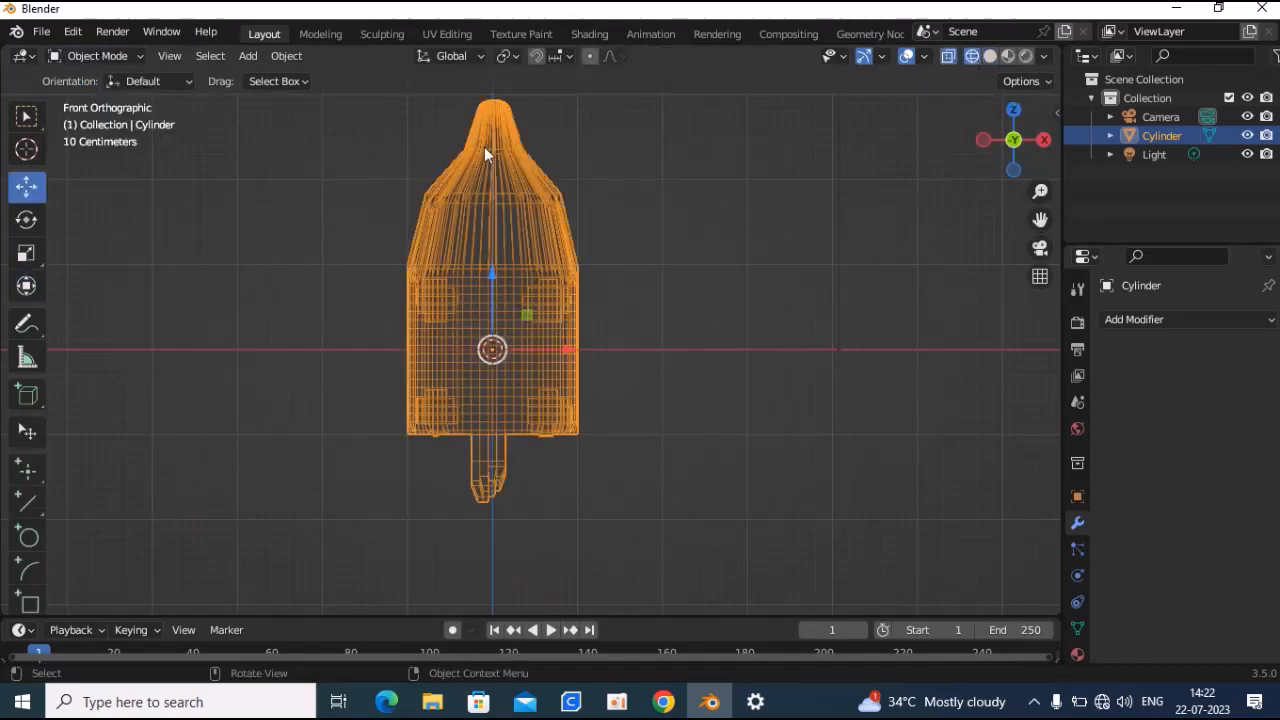
scroll(446, 174, "up", 3)
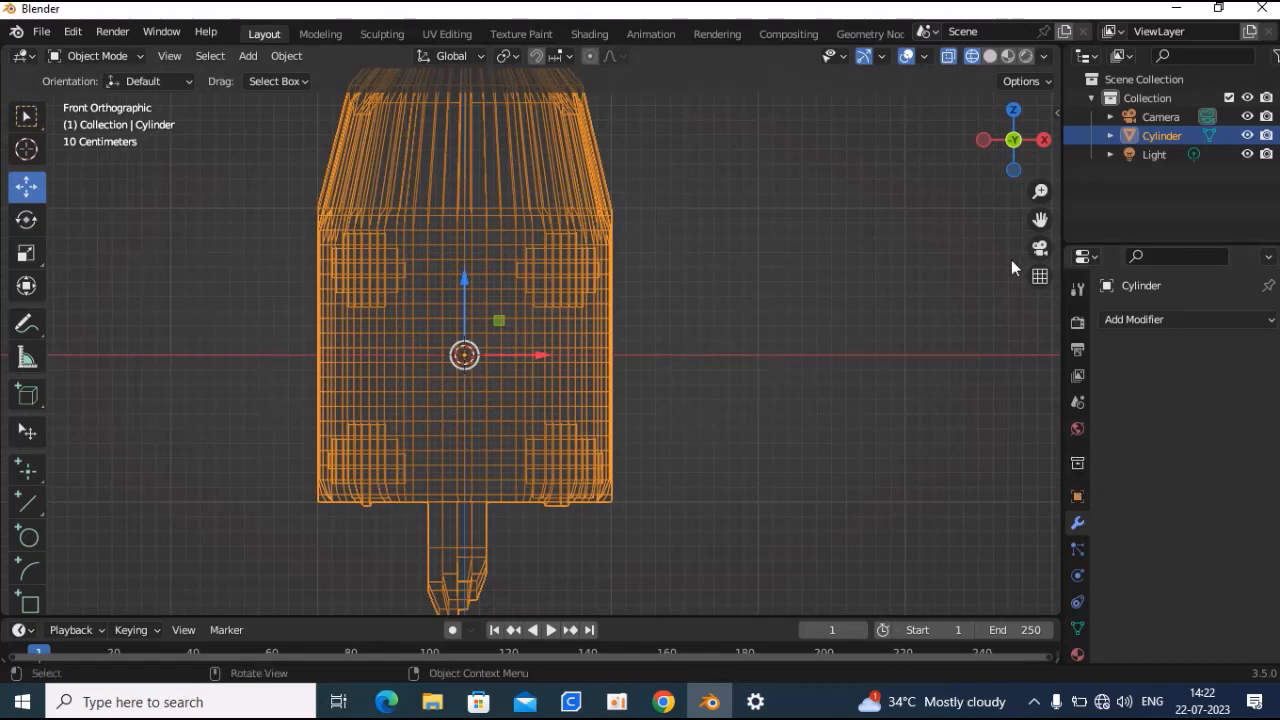
left_click_drag(1040, 215, 1025, 237)
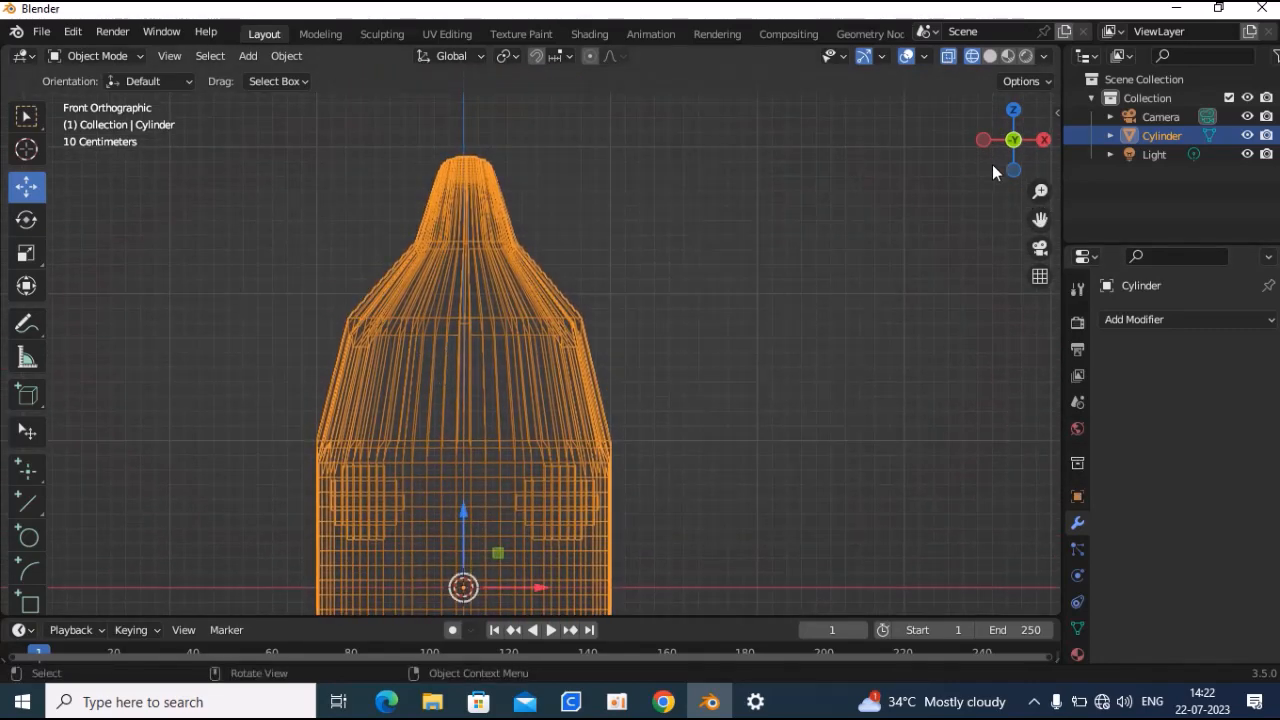
left_click_drag(1010, 142, 950, 170)
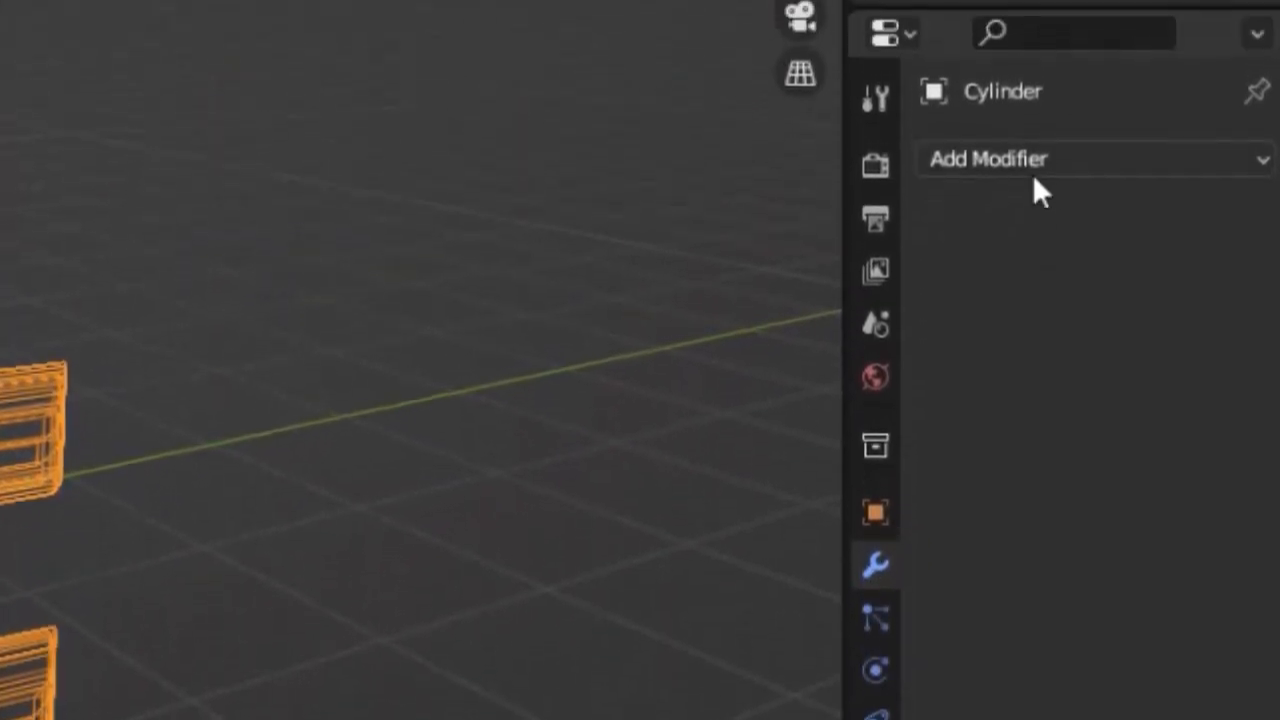
Add a Remesh modifier in Voxel mode to the cylinder and apply it
left_click(1032, 104)
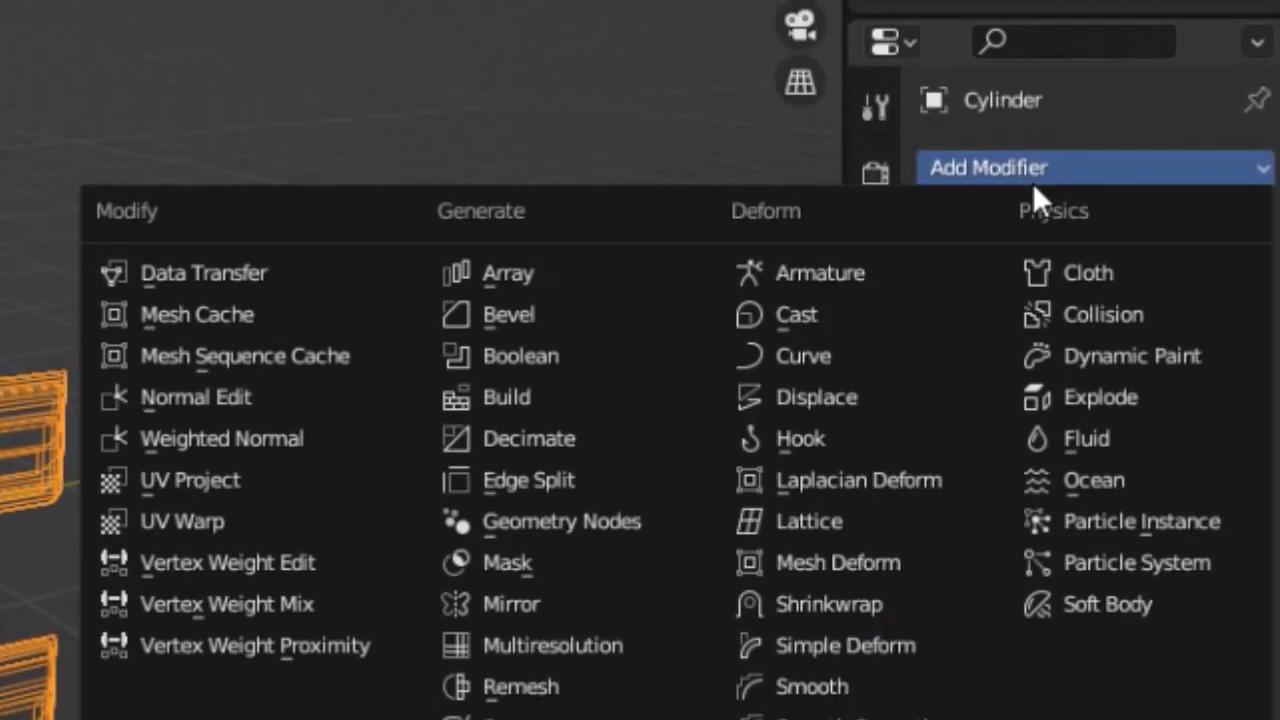
left_click(594, 700)
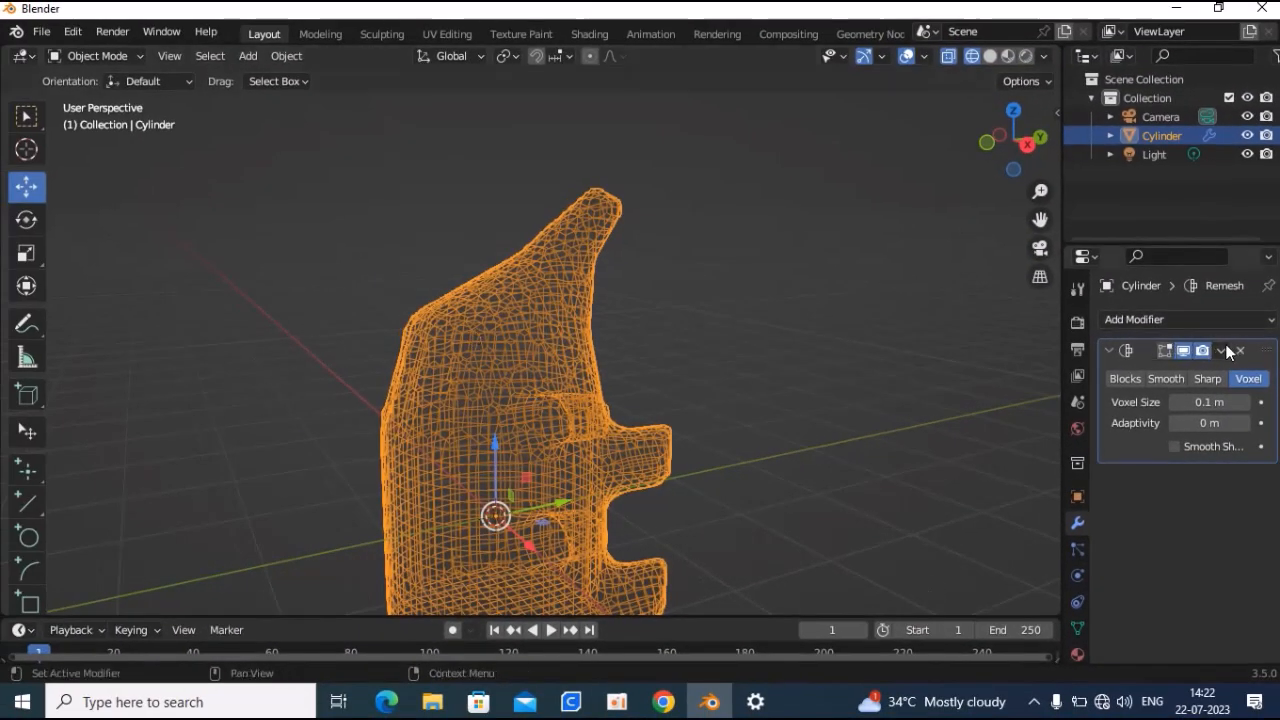
left_click(1222, 350)
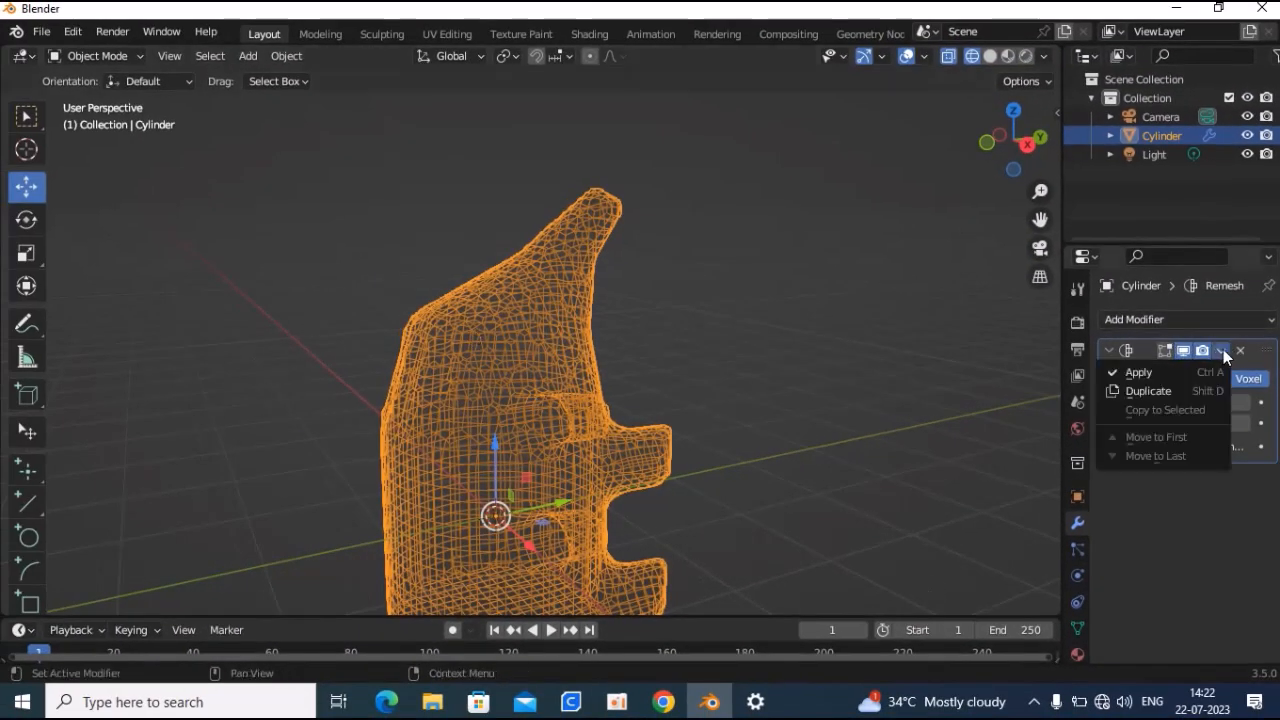
left_click(1165, 372)
Return the viewport to solid shading with the whole remeshed model in view
scroll(700, 328, "down", 3)
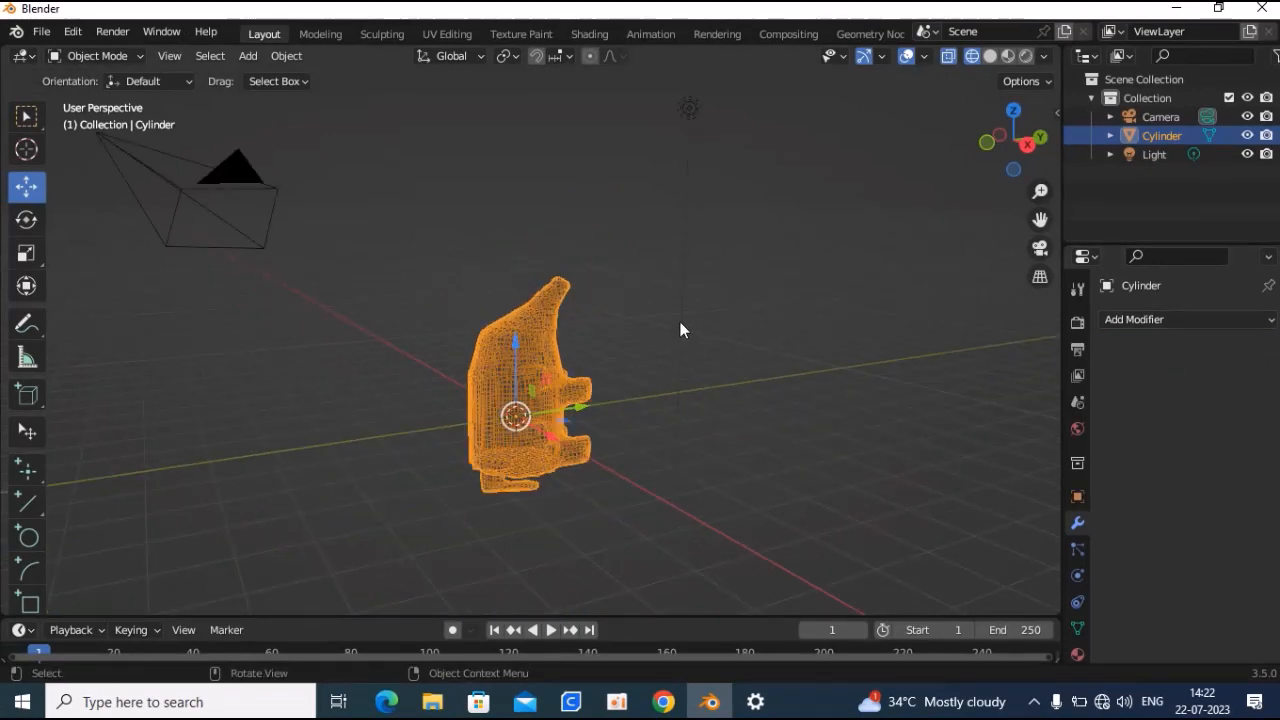
left_click(991, 56)
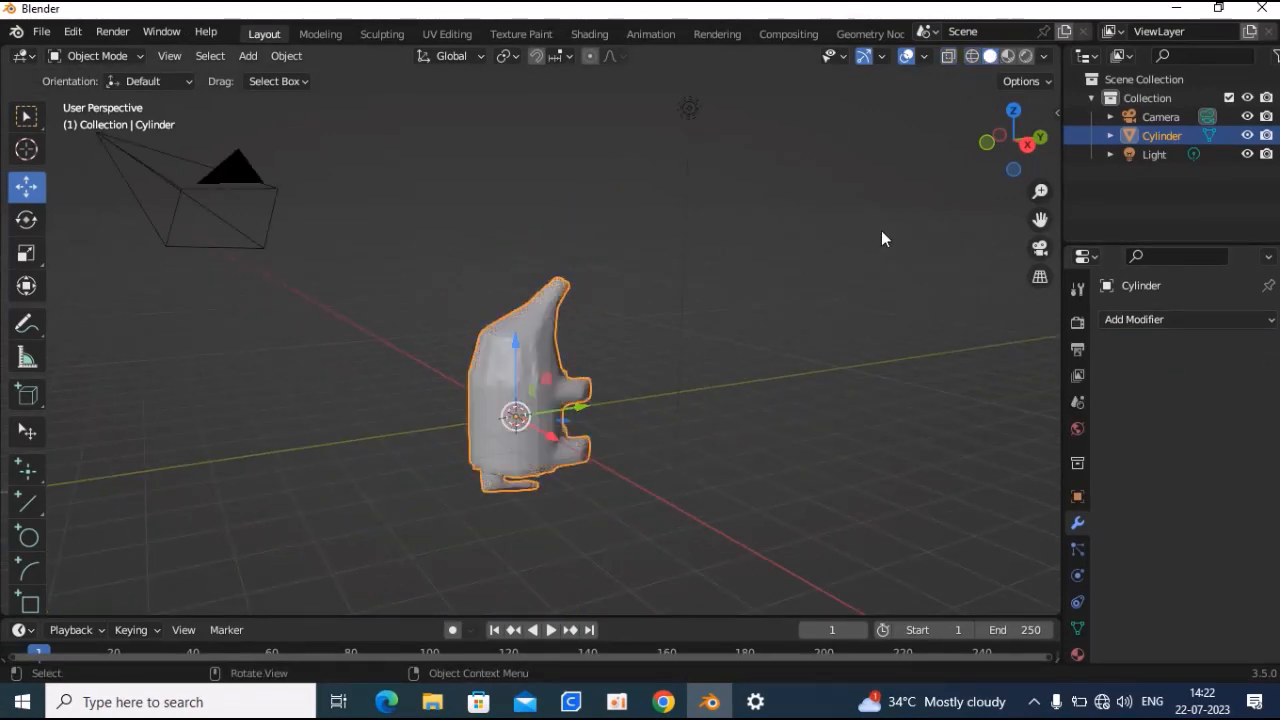
View the model from the right side in orthographic projection and switch the cylinder to Sculpt Mode
left_click(1024, 147)
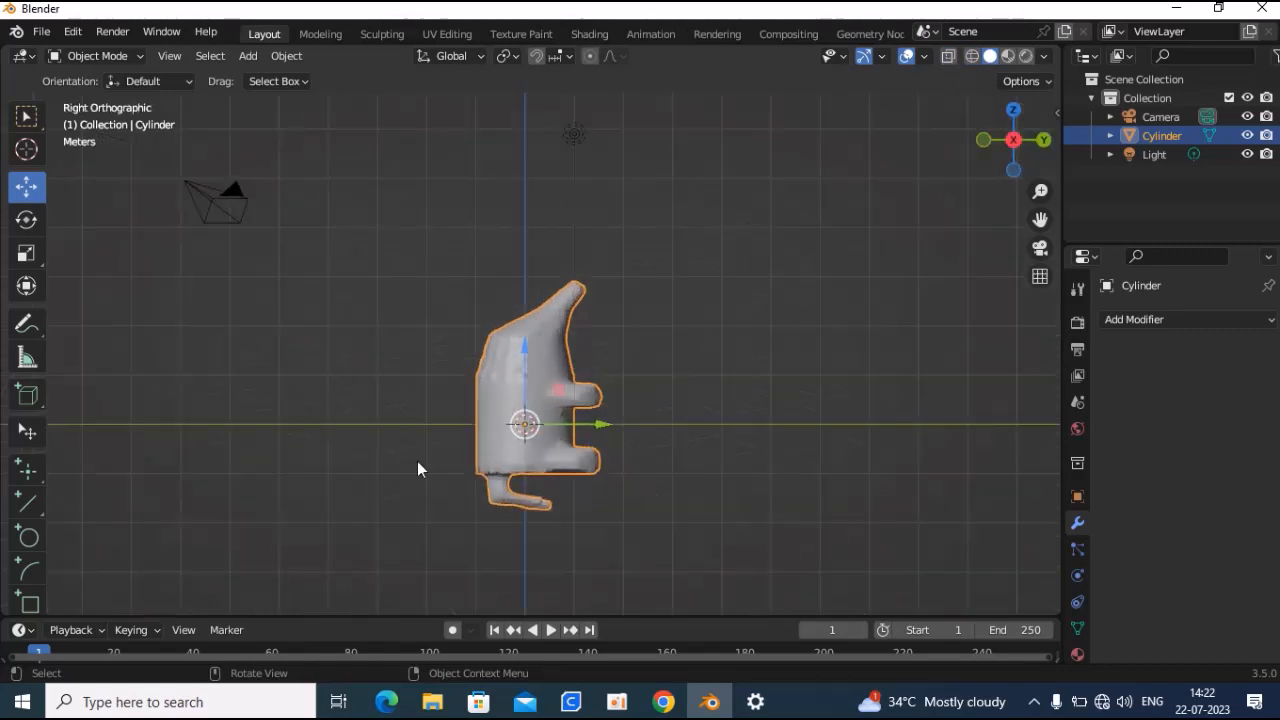
left_click(88, 57)
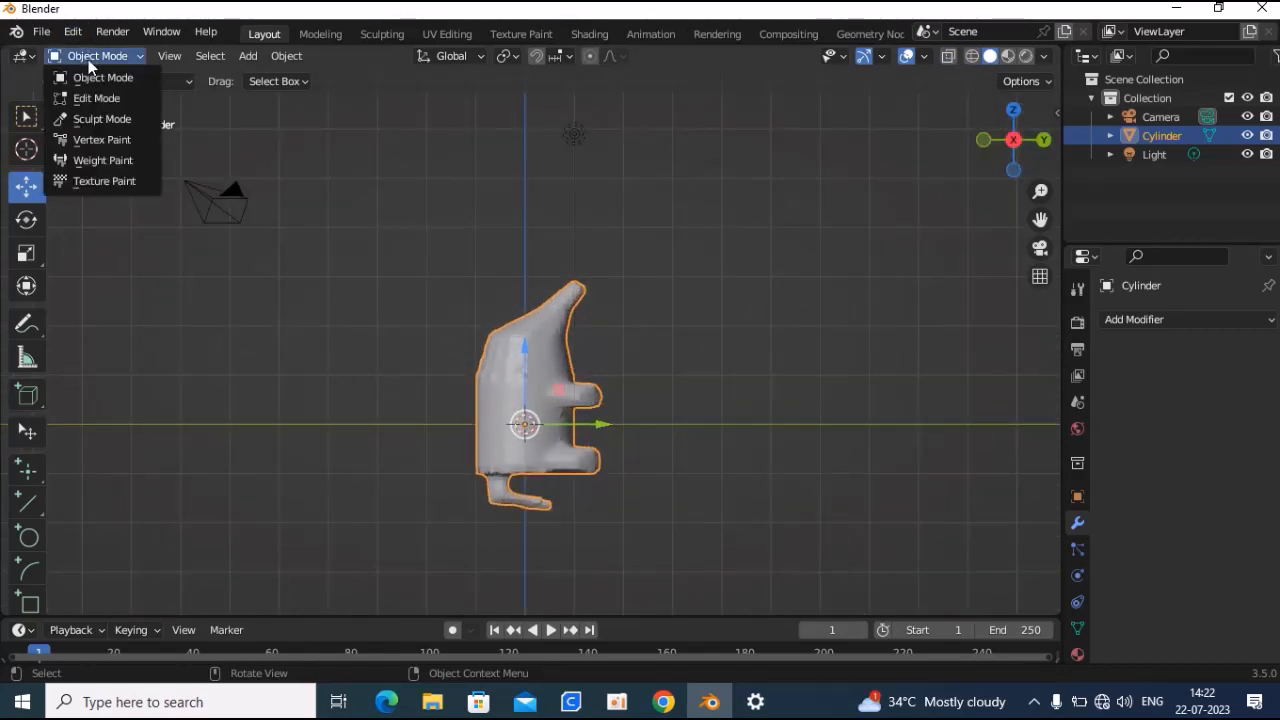
left_click(123, 118)
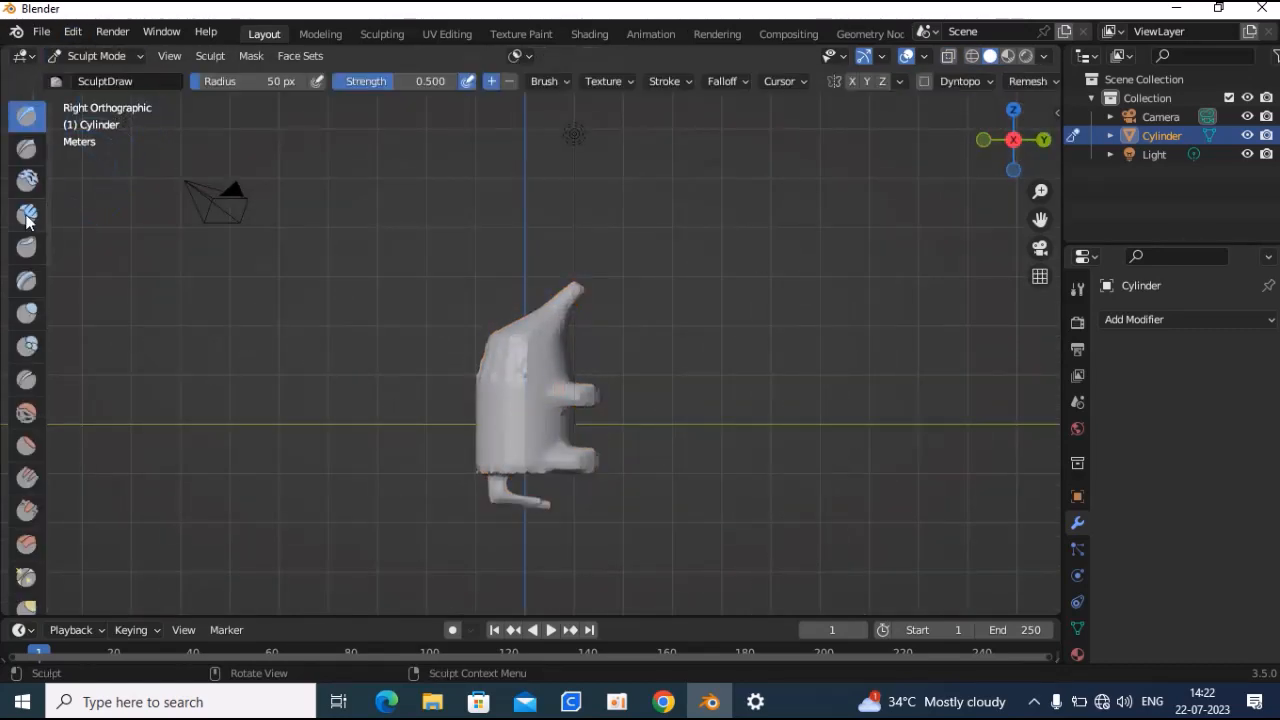
Look through the available sculpting brushes for one to shape the cylinder with
scroll(26, 220, "down", 5)
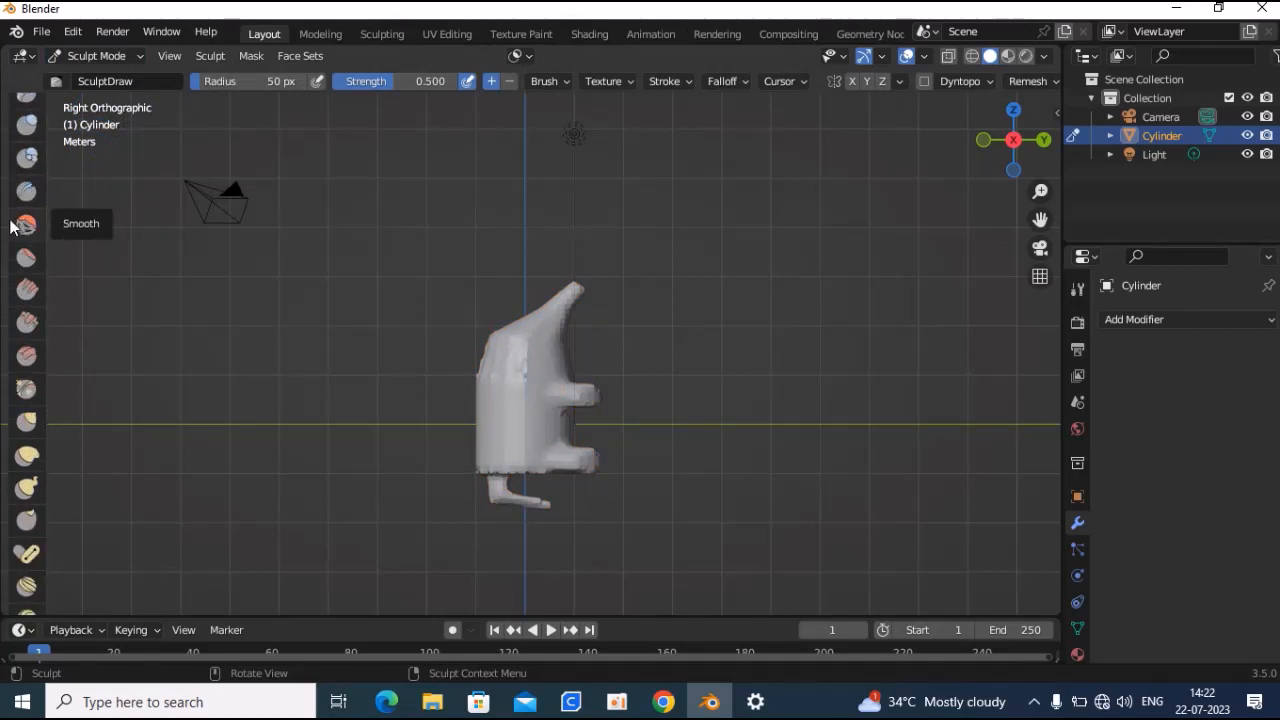
scroll(24, 262, "down", 5)
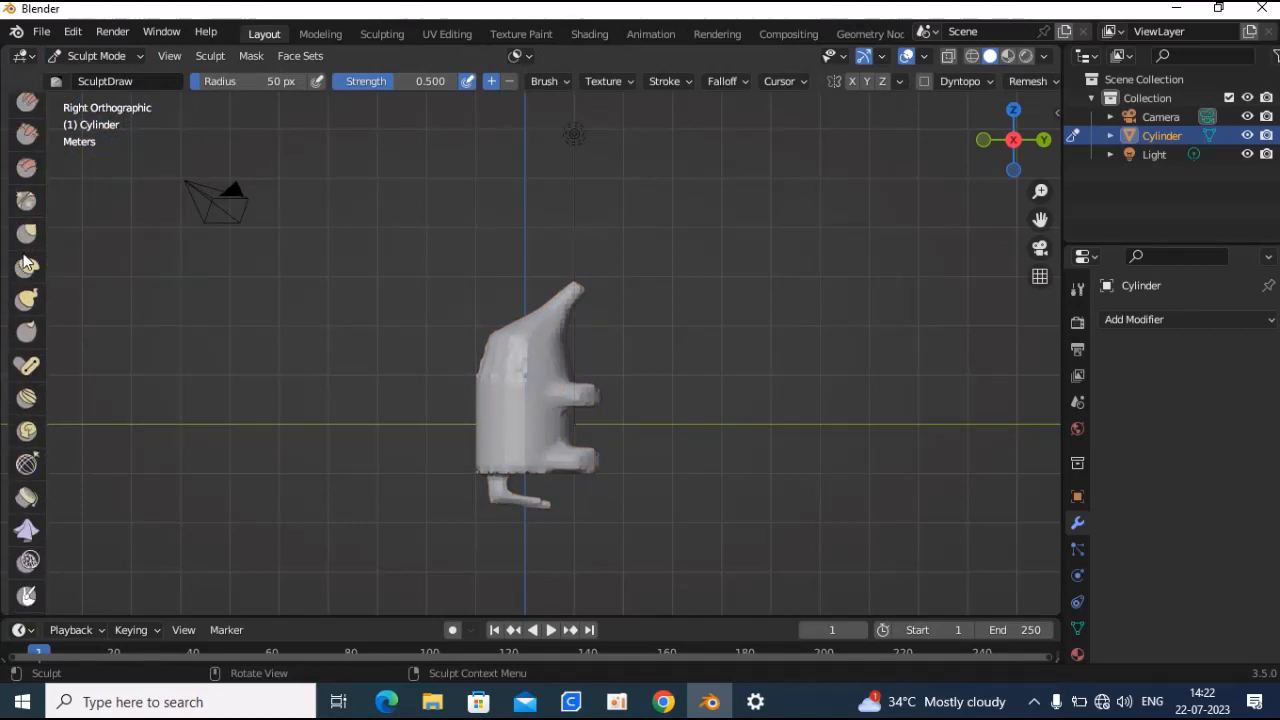
scroll(24, 262, "down", 4)
scroll(24, 262, "down", 4)
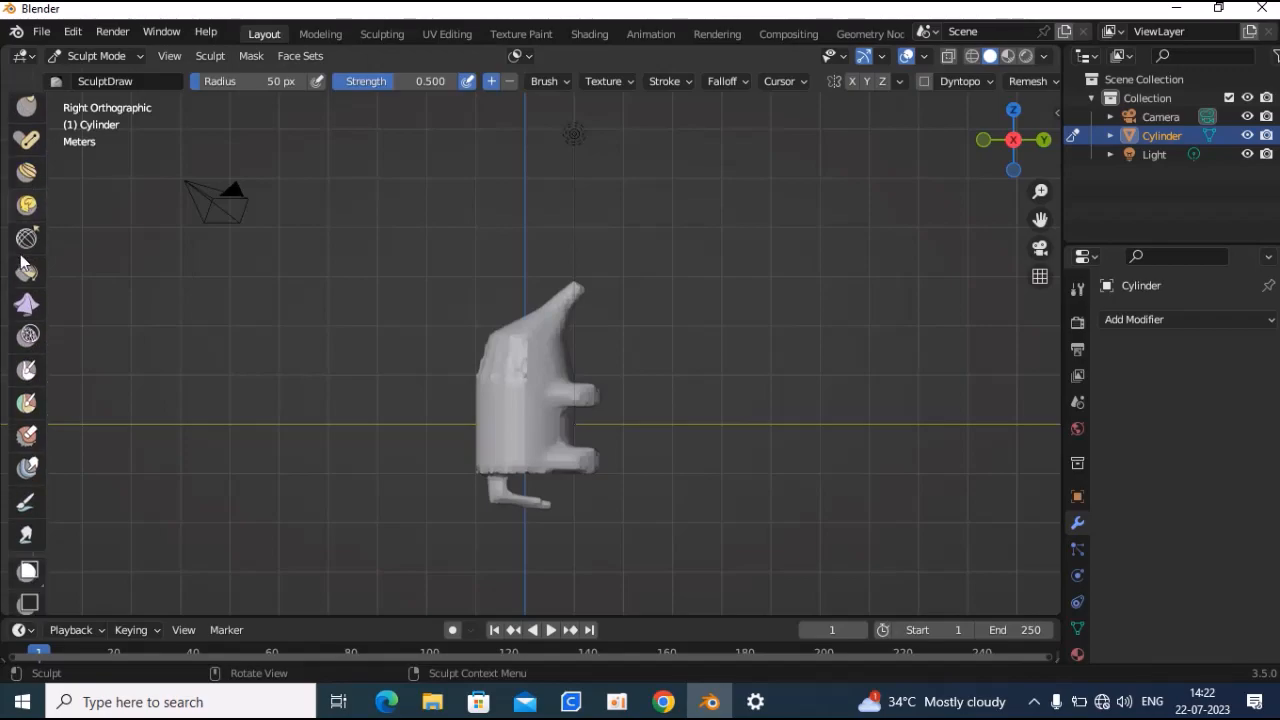